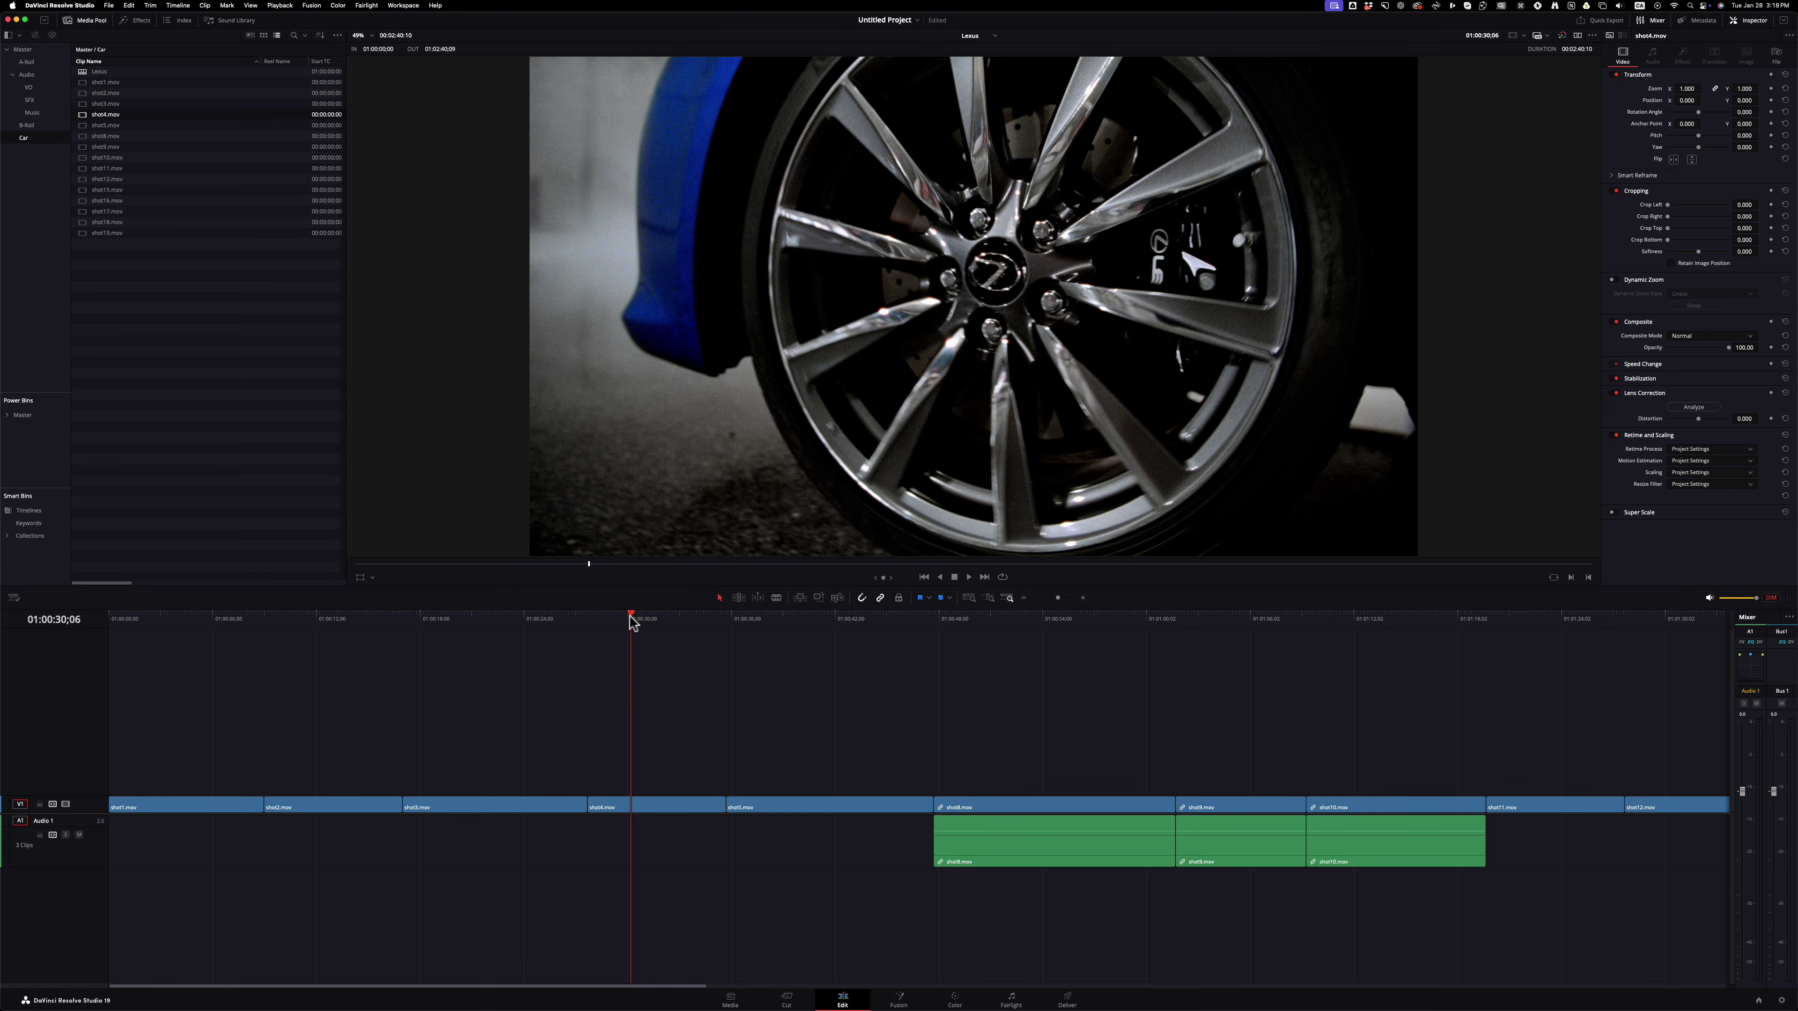
Switch to Final Cut Pro and add a hold segment to the MVI_1347 clip at 2:36:23.
mouse_move(593, 1006)
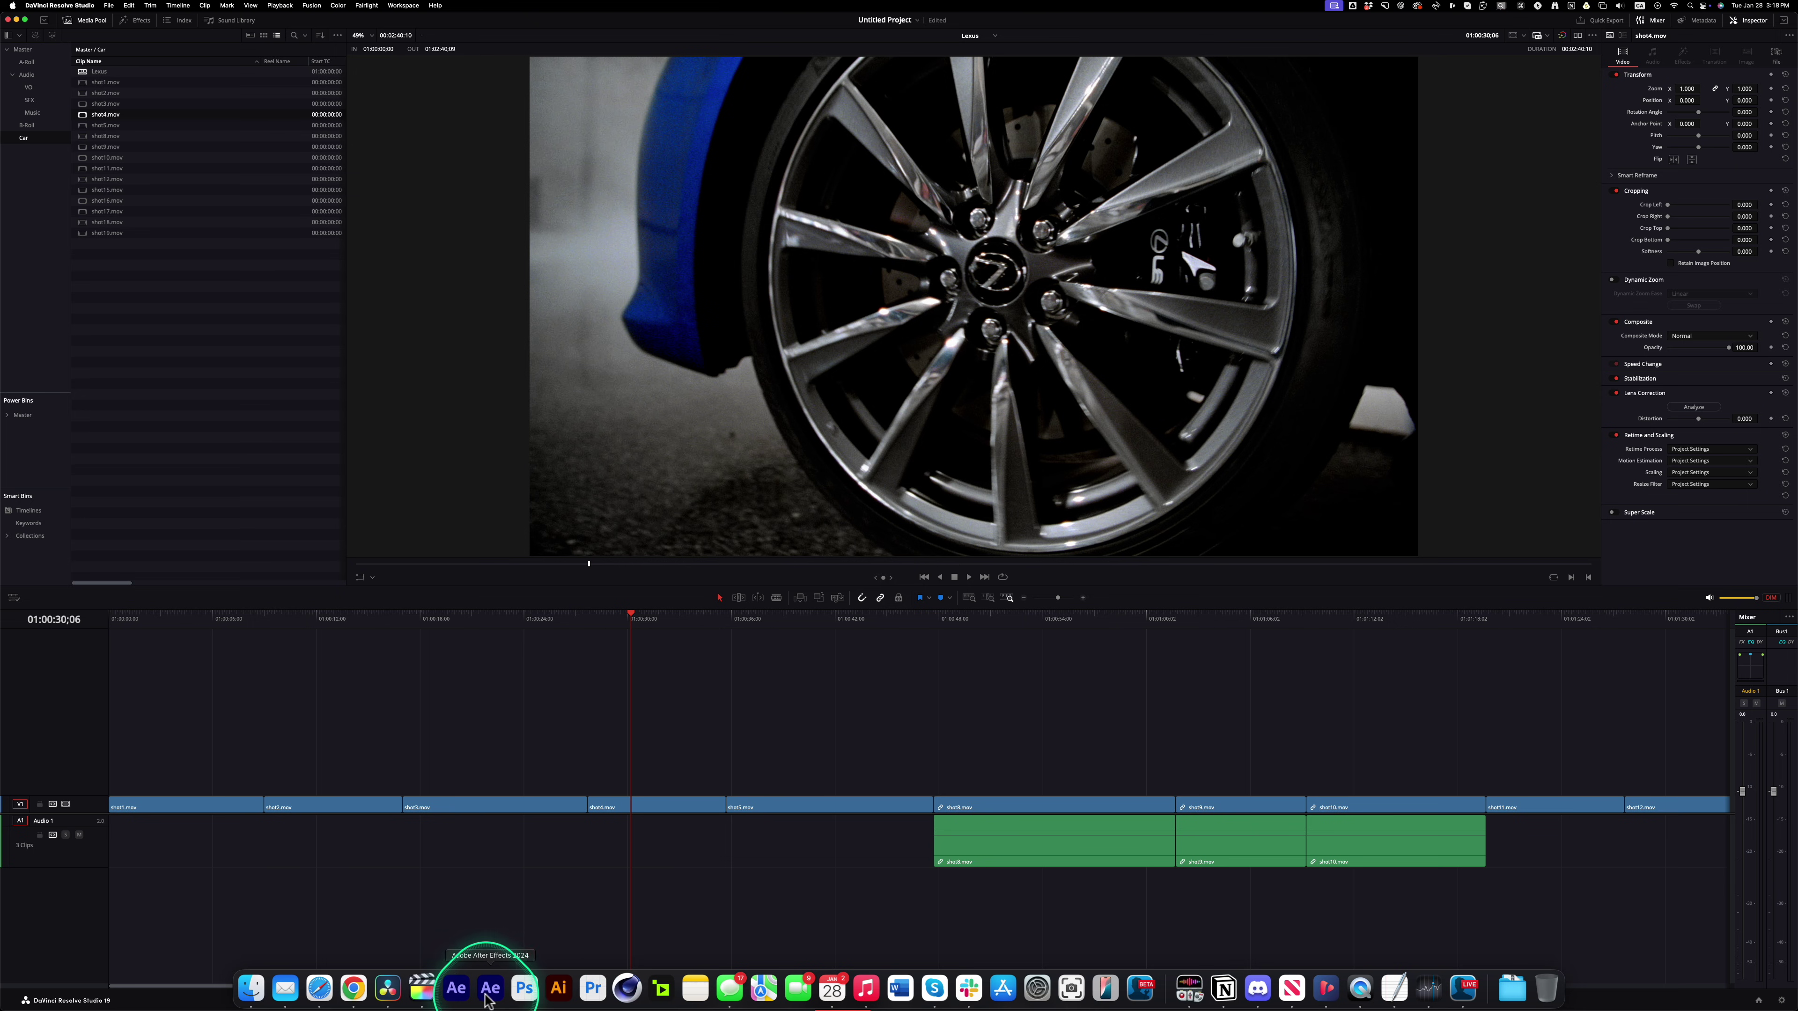
click(424, 992)
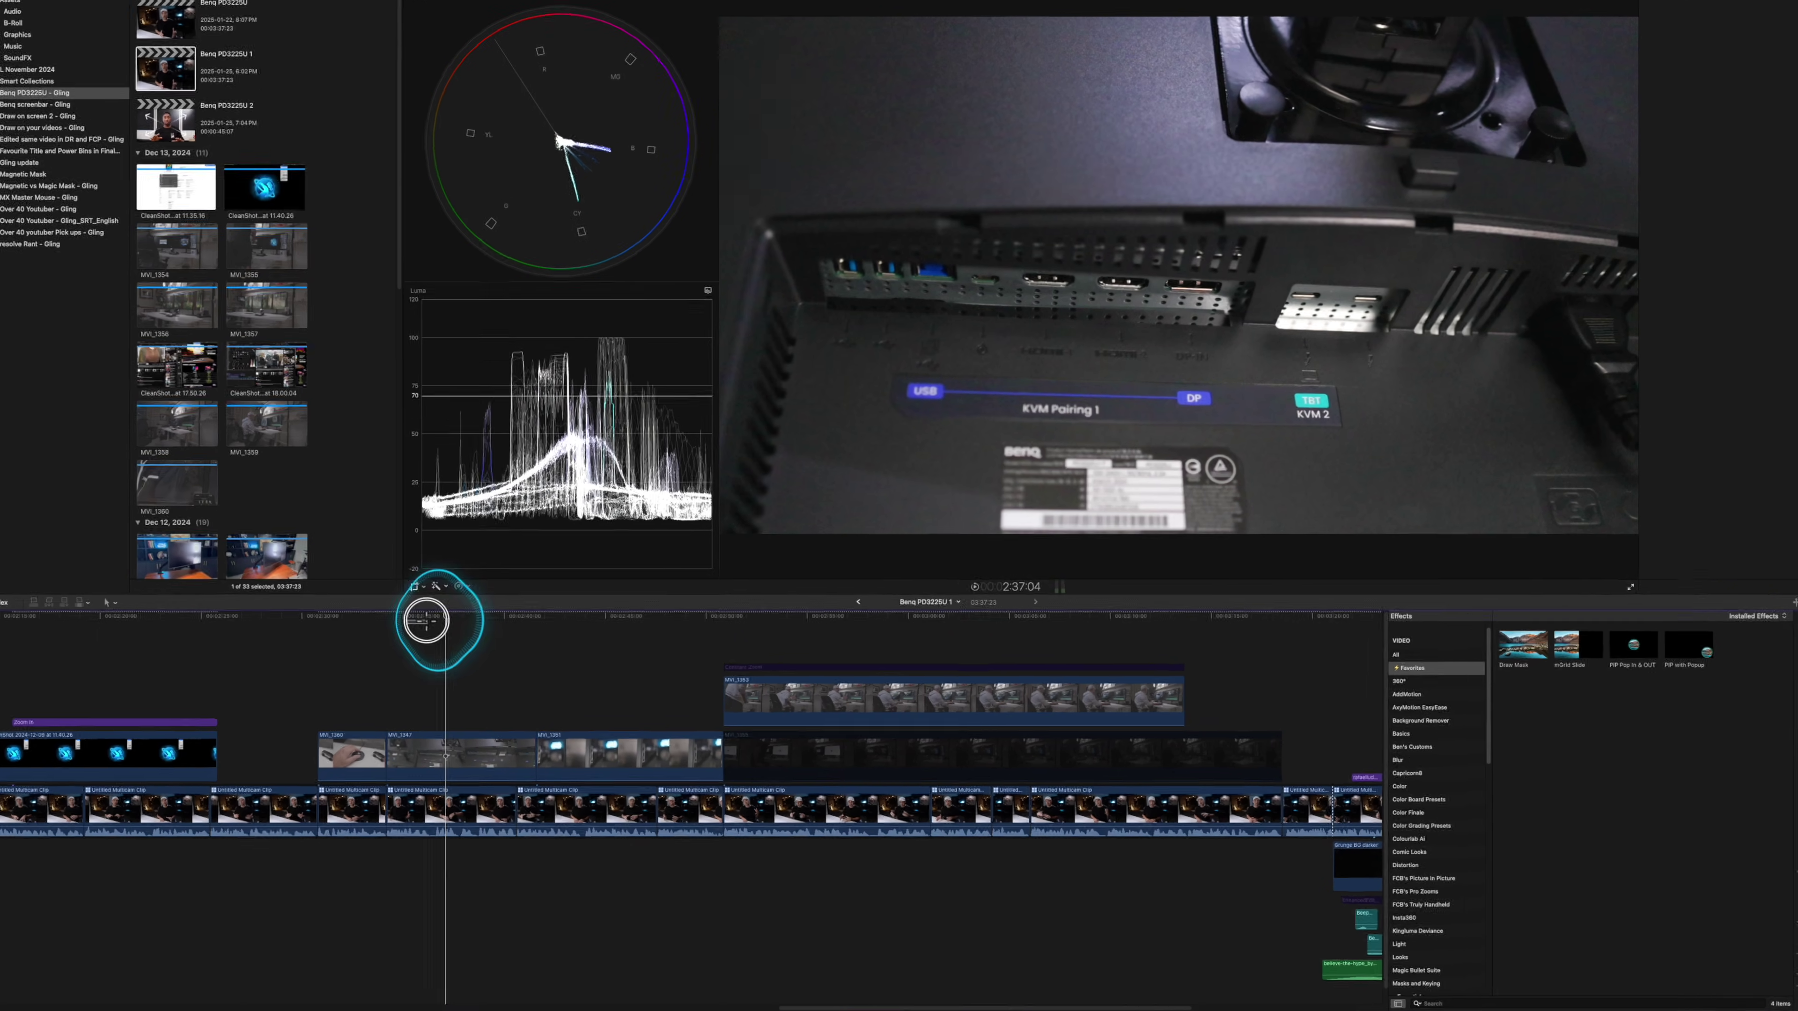
click(420, 640)
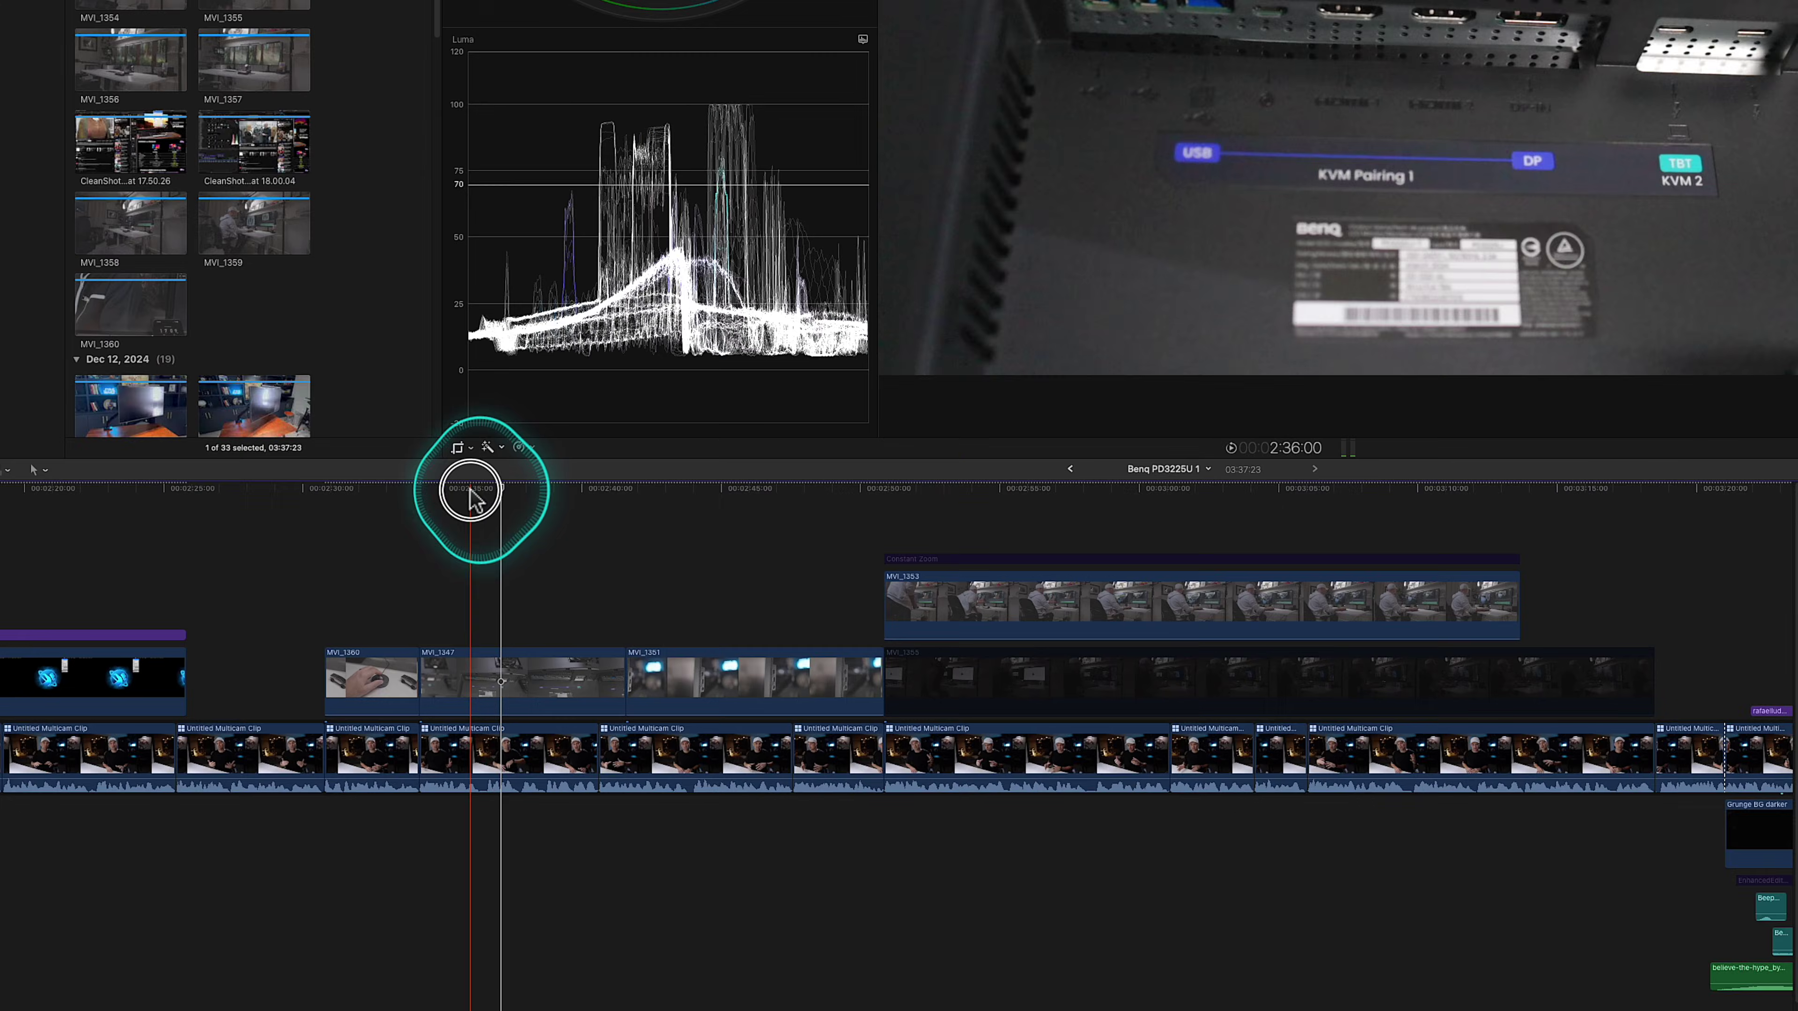
click(499, 678)
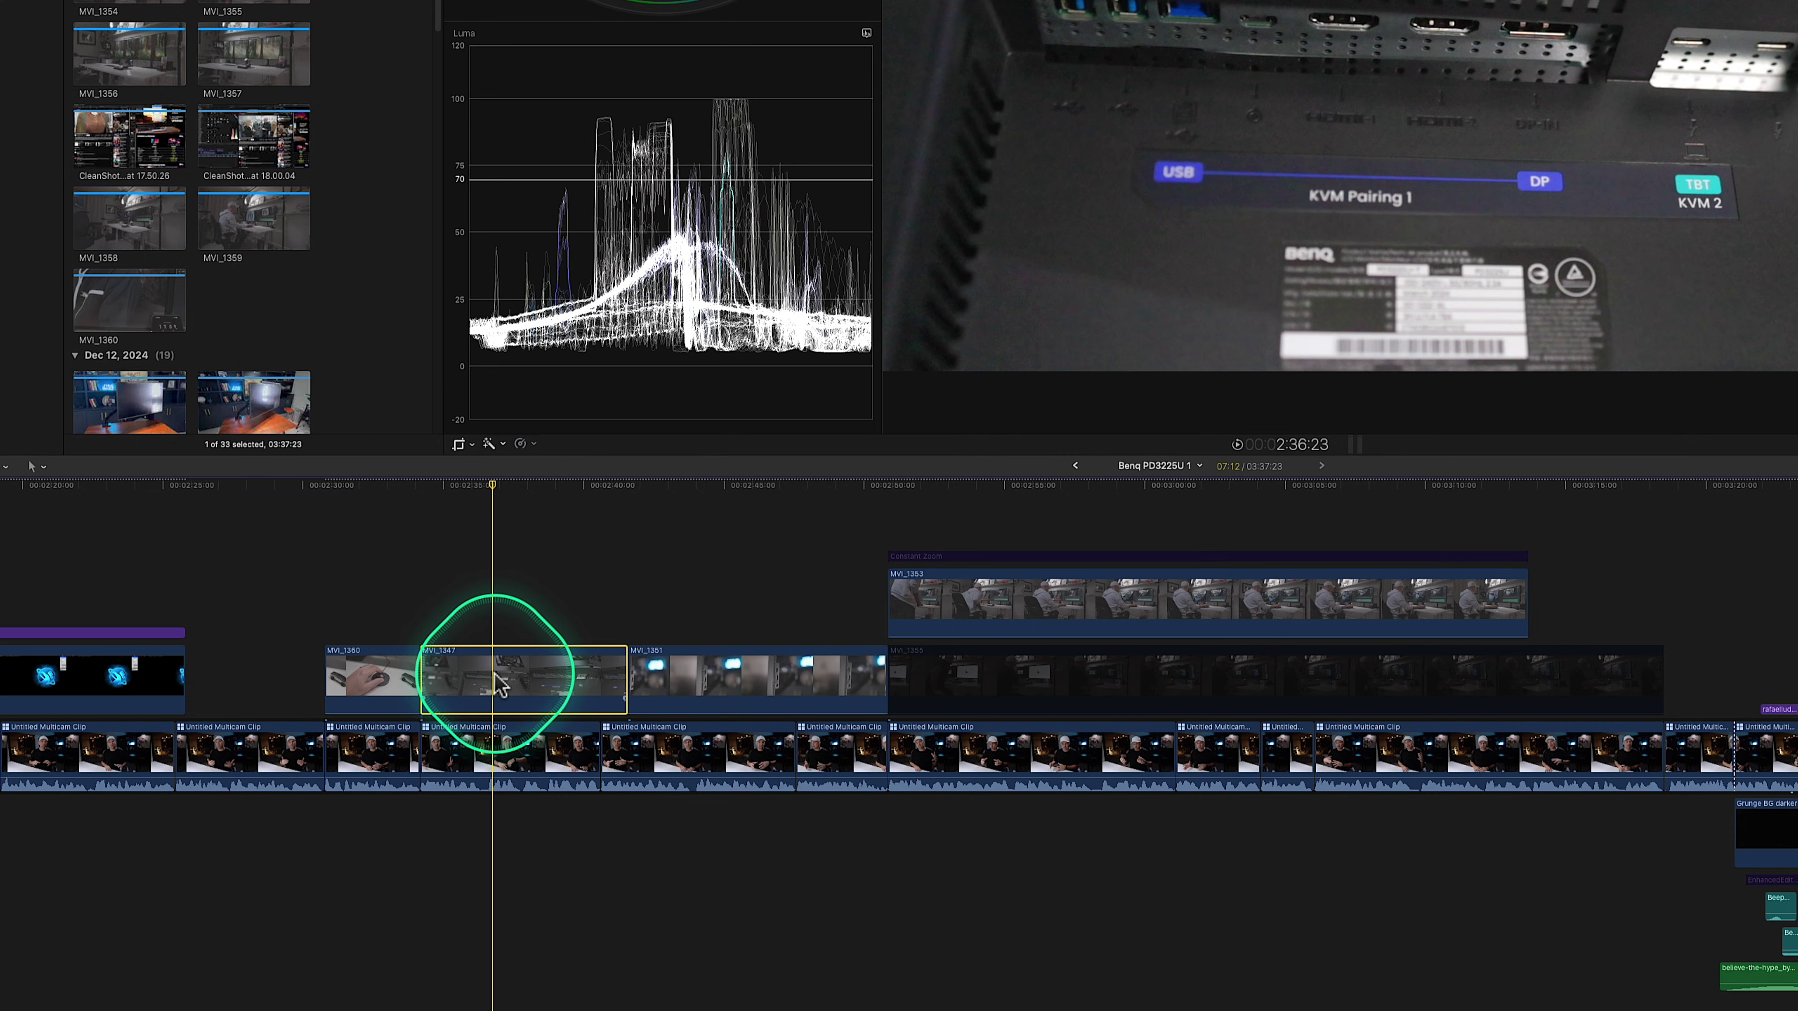
key(shift+h)
click(515, 646)
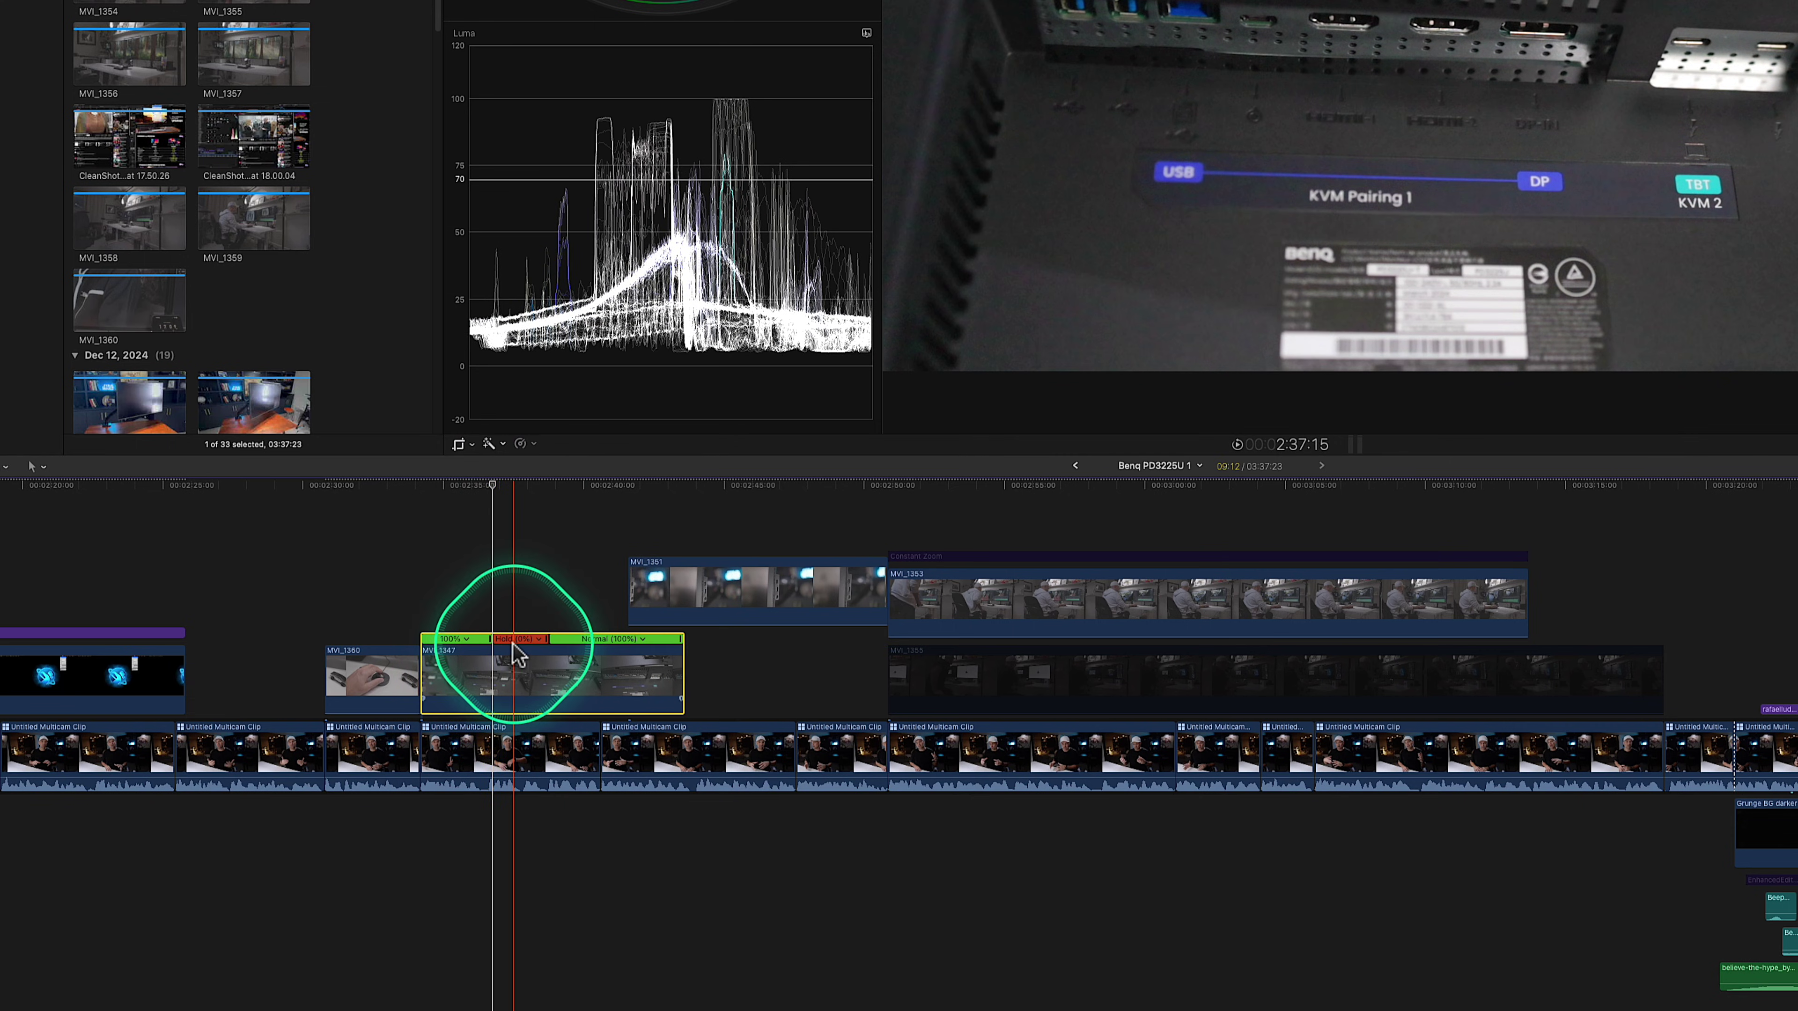
Enable the speed transition at the end of the hold segment in the MVI_1347 clip.
click(553, 640)
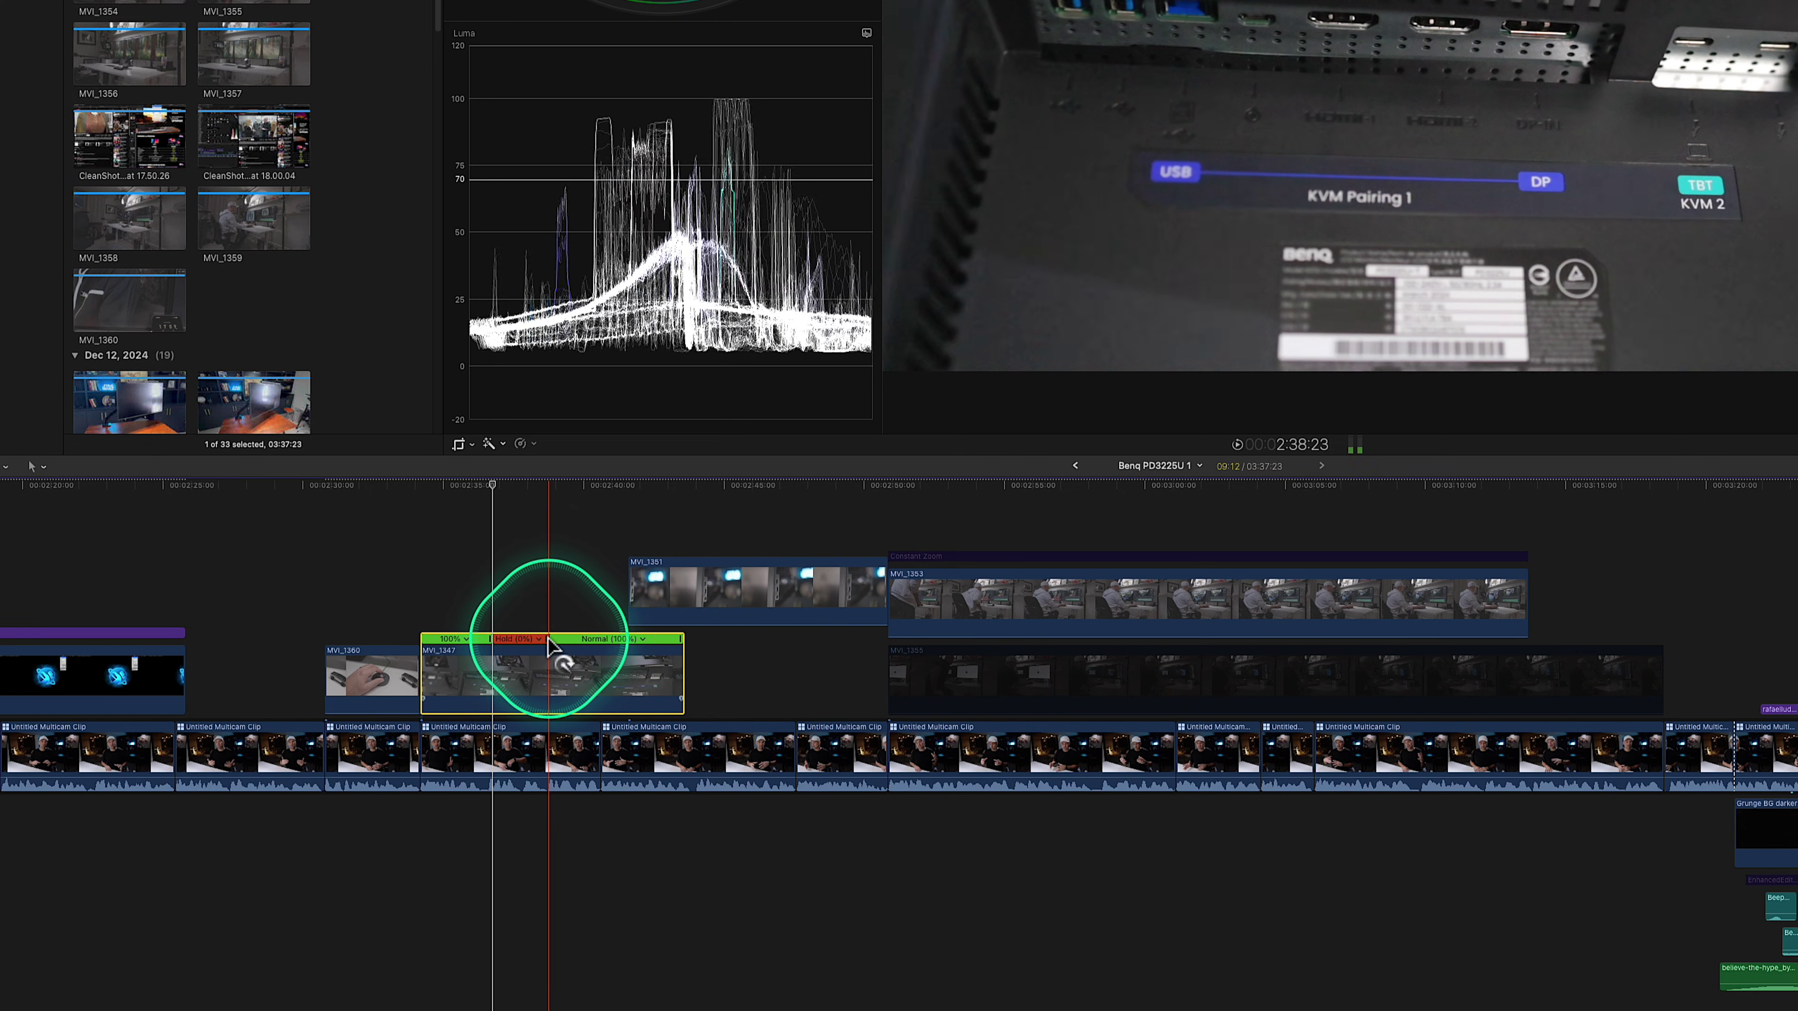
mouse_move(553, 640)
mouse_down()
mouse_move(597, 640)
mouse_move(529, 643)
mouse_move(549, 644)
mouse_up()
double_click(549, 641)
click(572, 577)
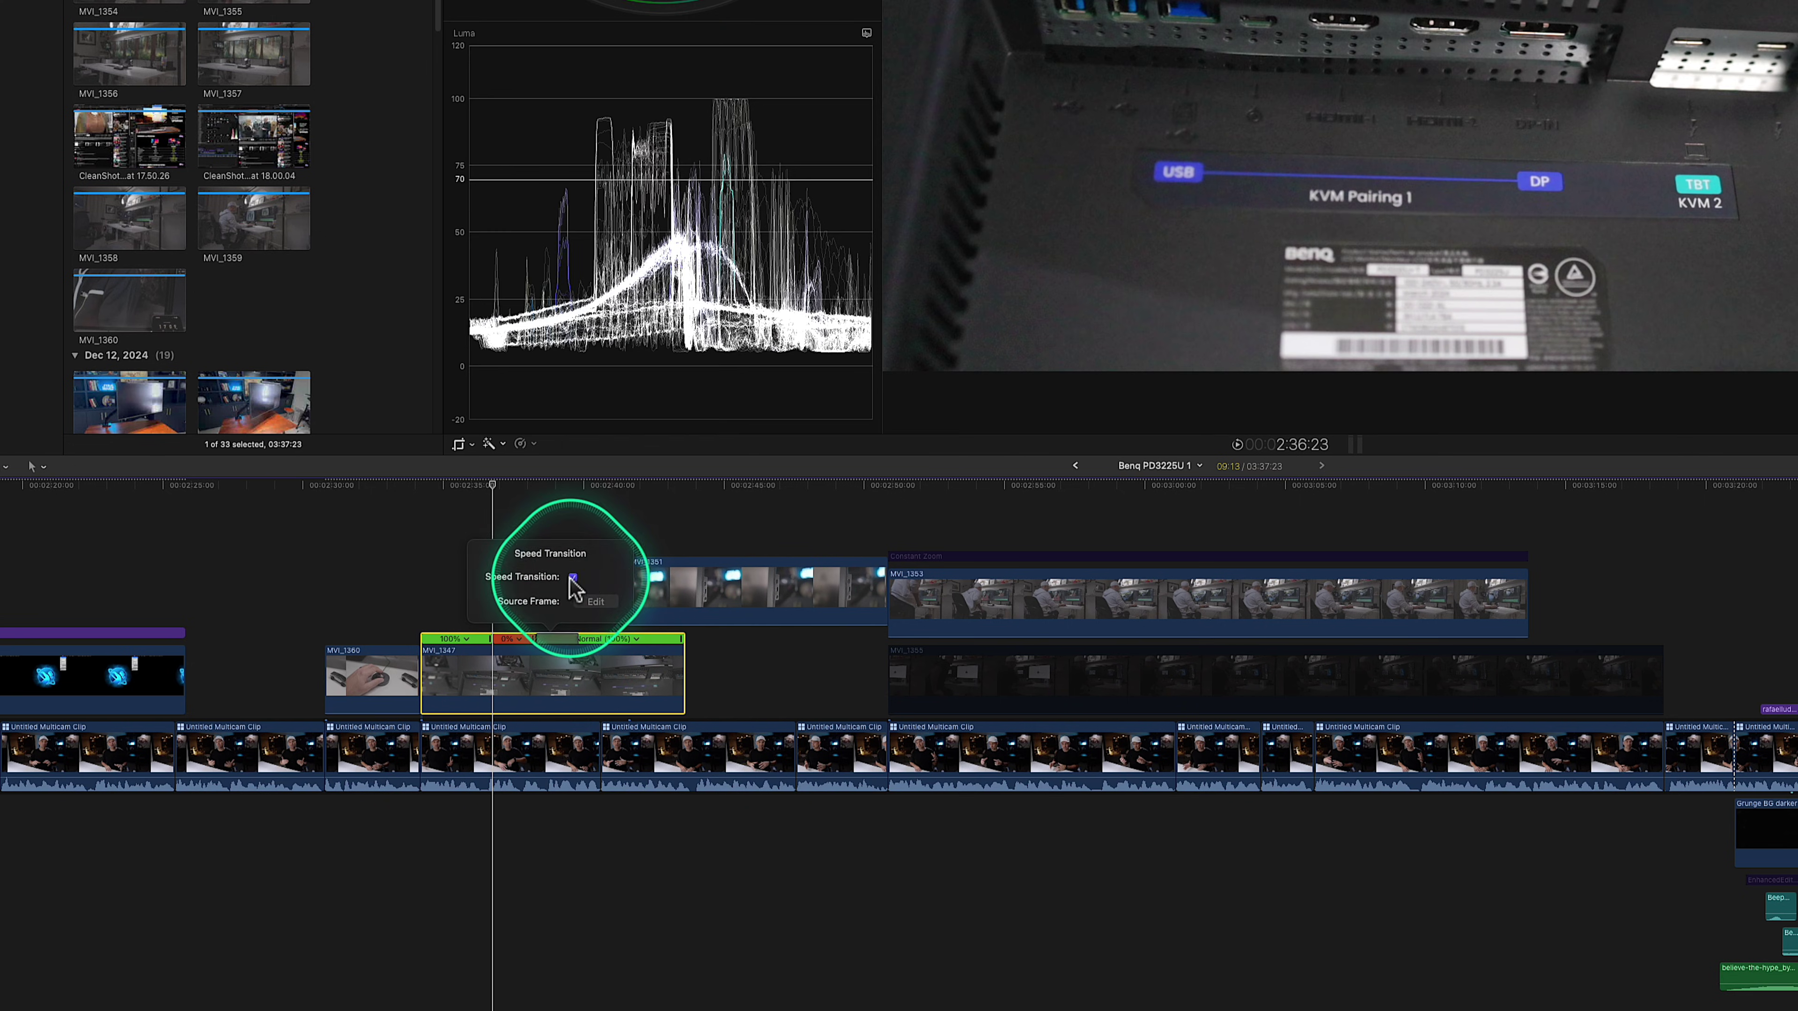
Play back the MVI_1347 clip from within the hold segment into the normal-speed section.
click(514, 516)
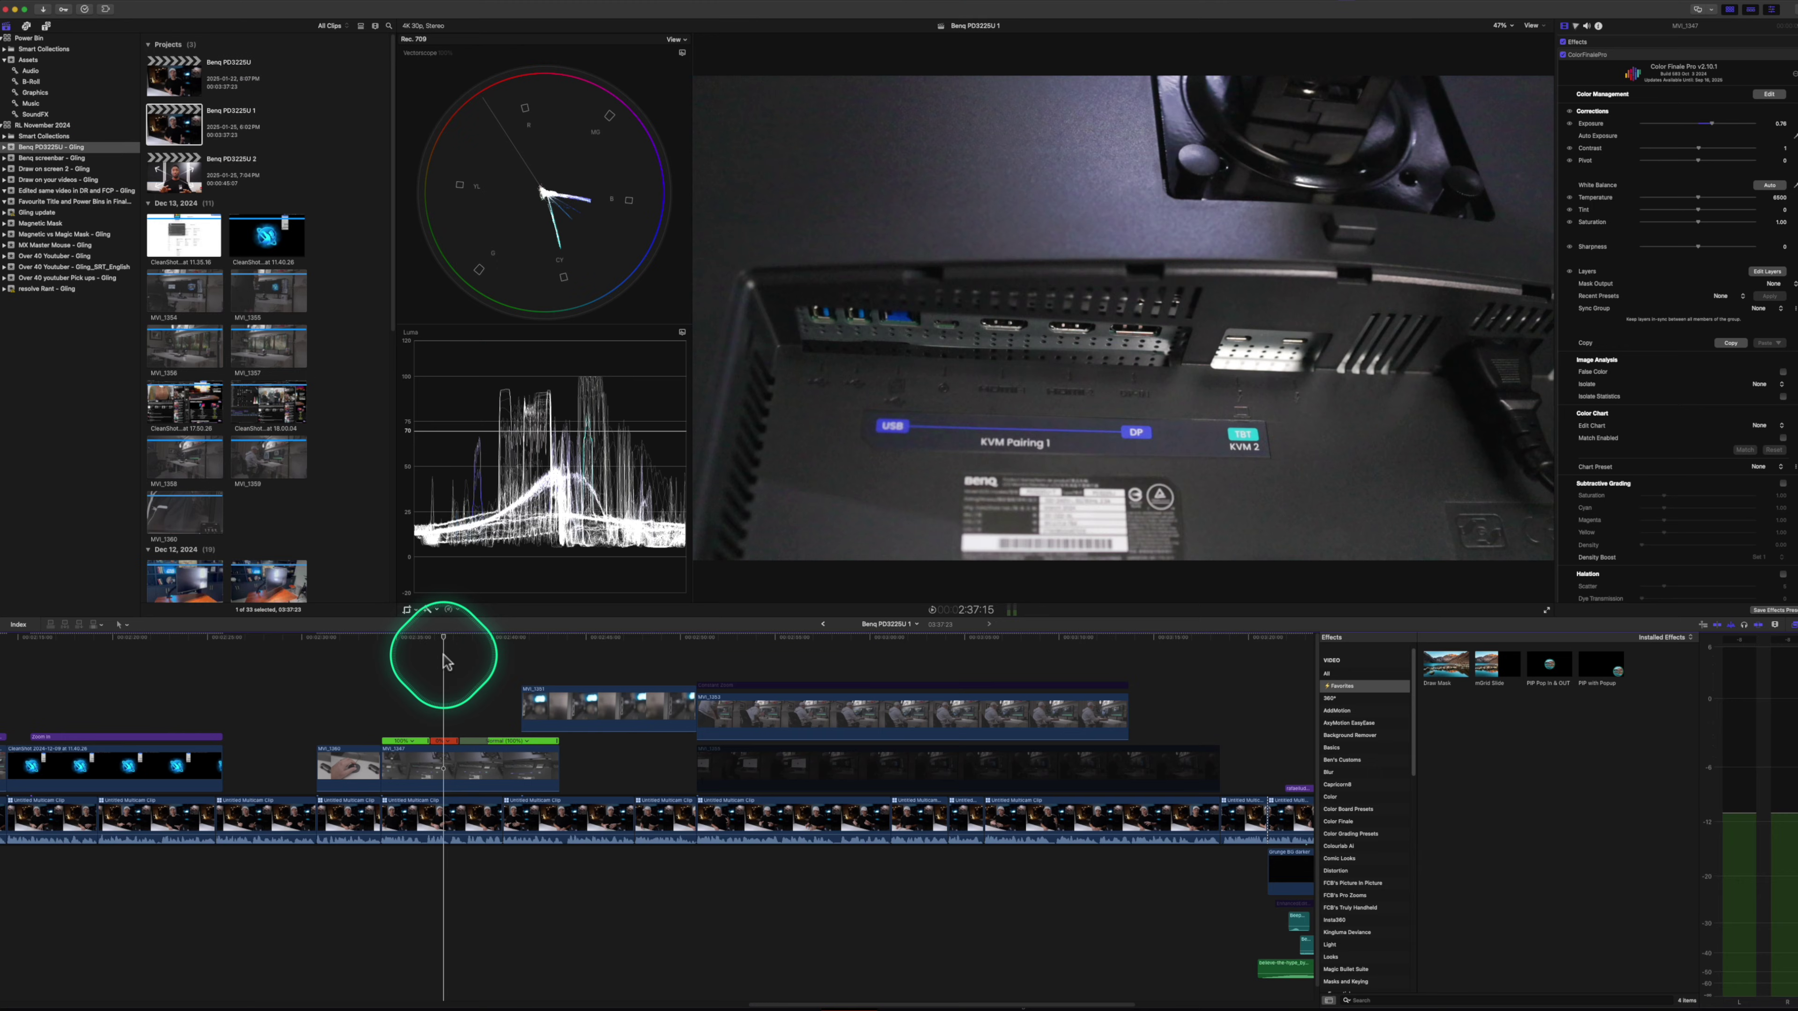
key(space)
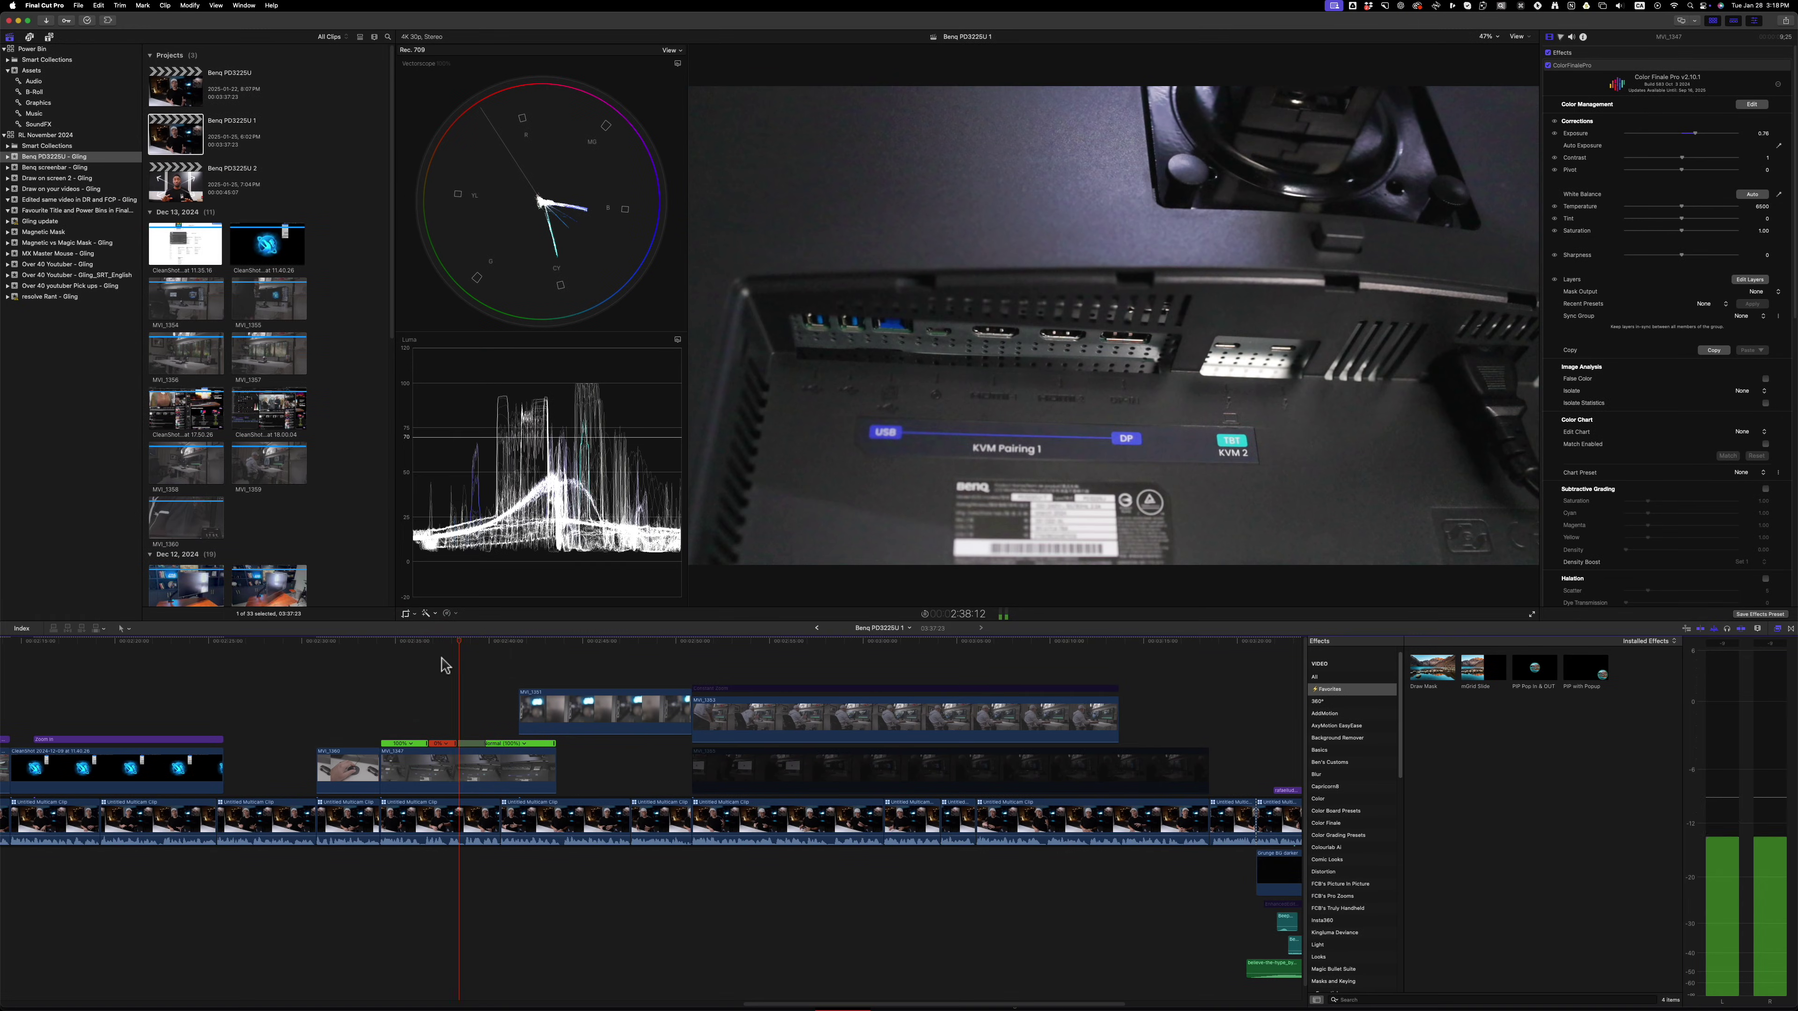
key(space)
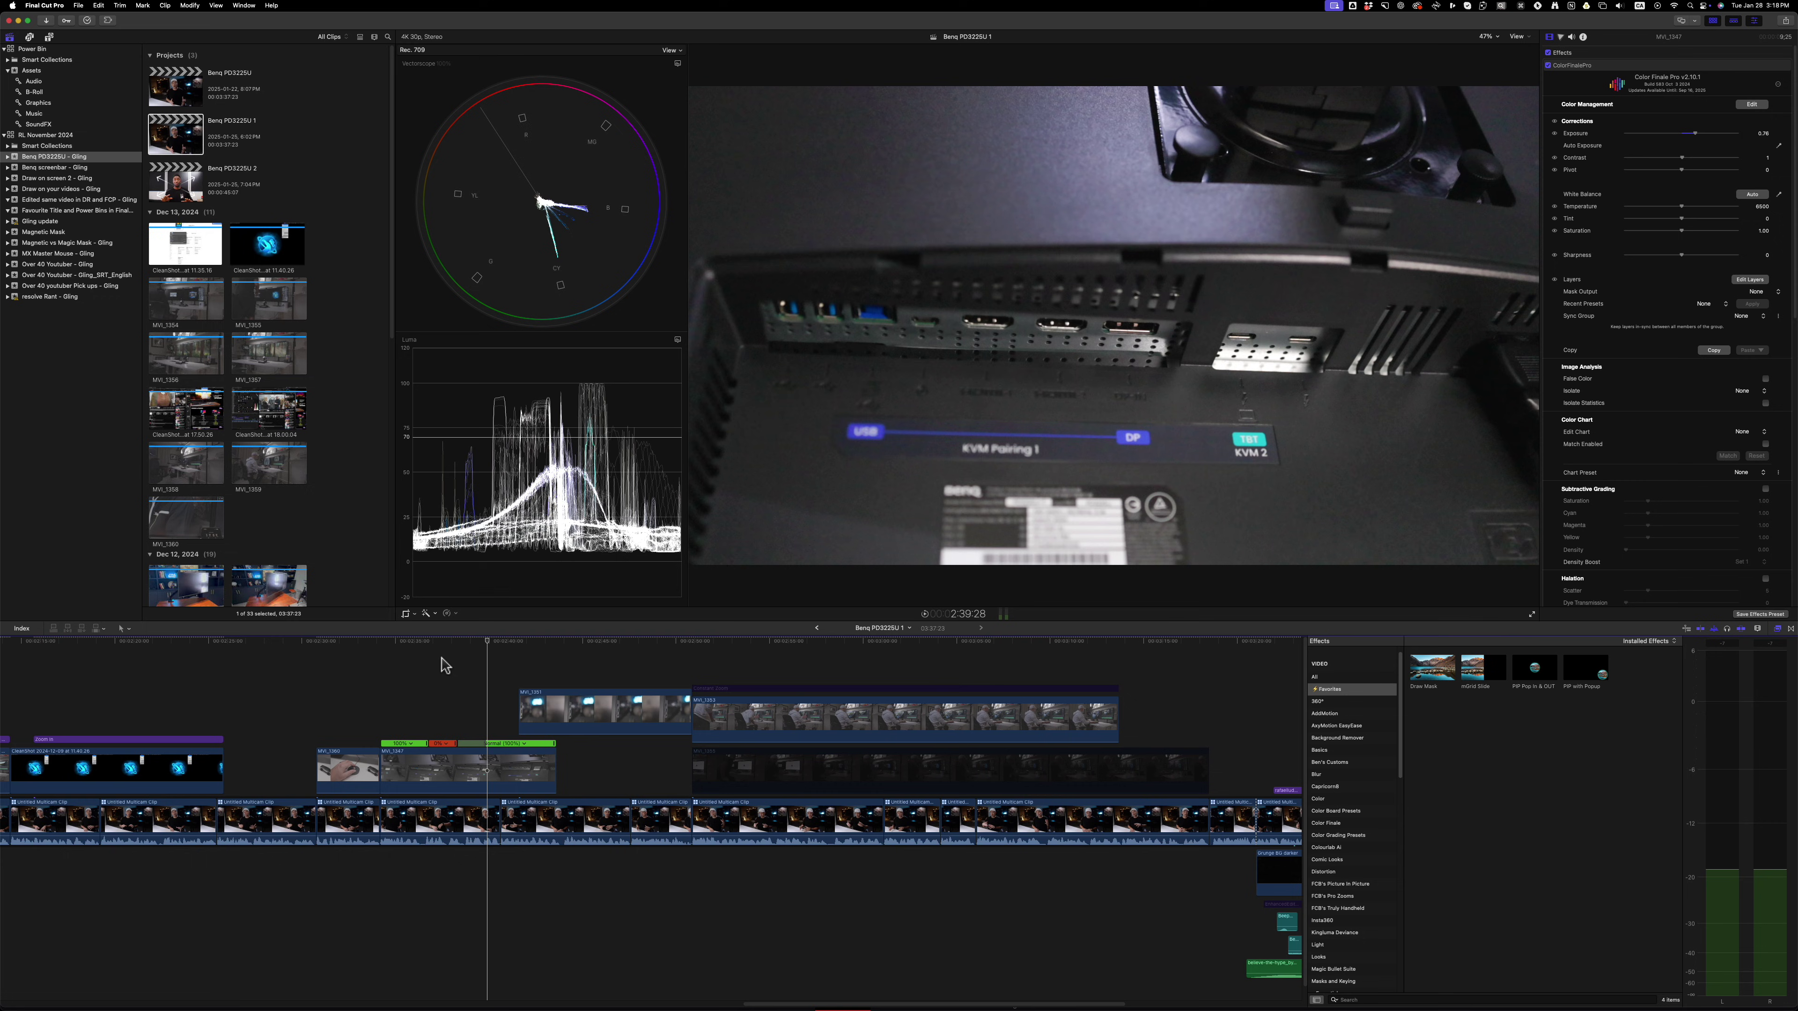
Undo the hold edits on the MVI_1347 clip and switch back to DaVinci Resolve.
click(445, 666)
key(super+z)
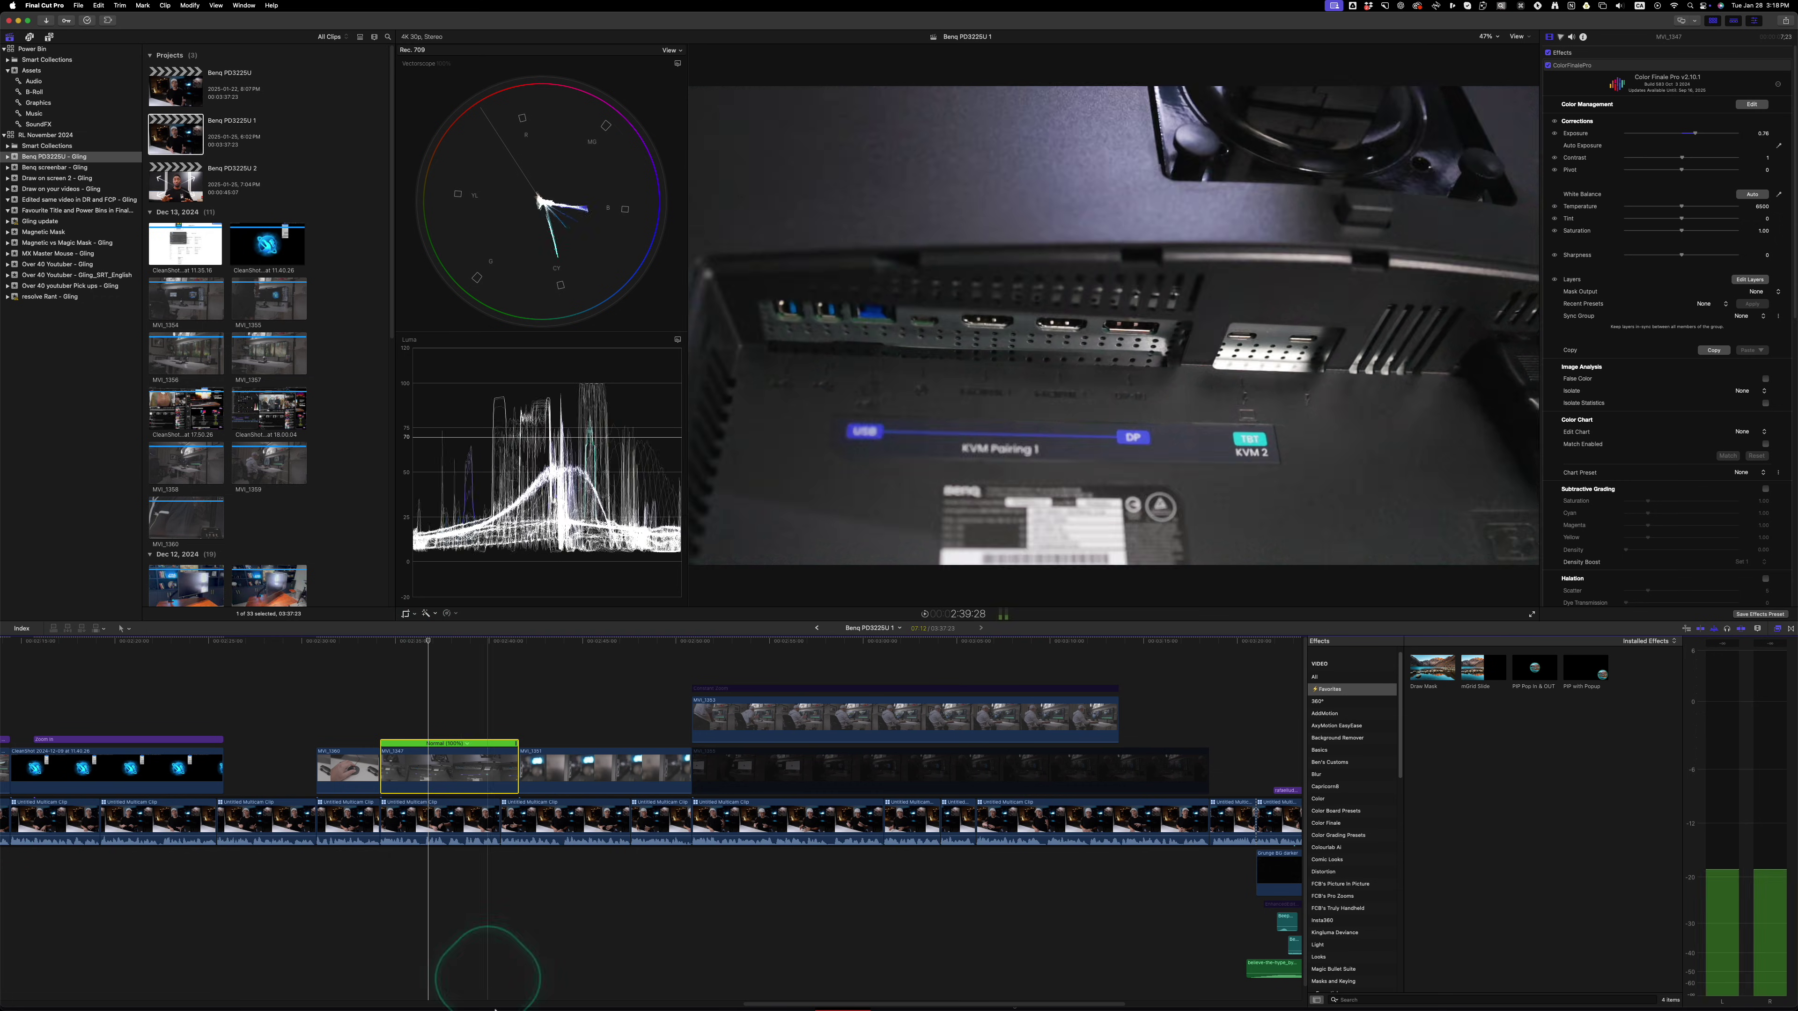
mouse_move(534, 1009)
click(400, 995)
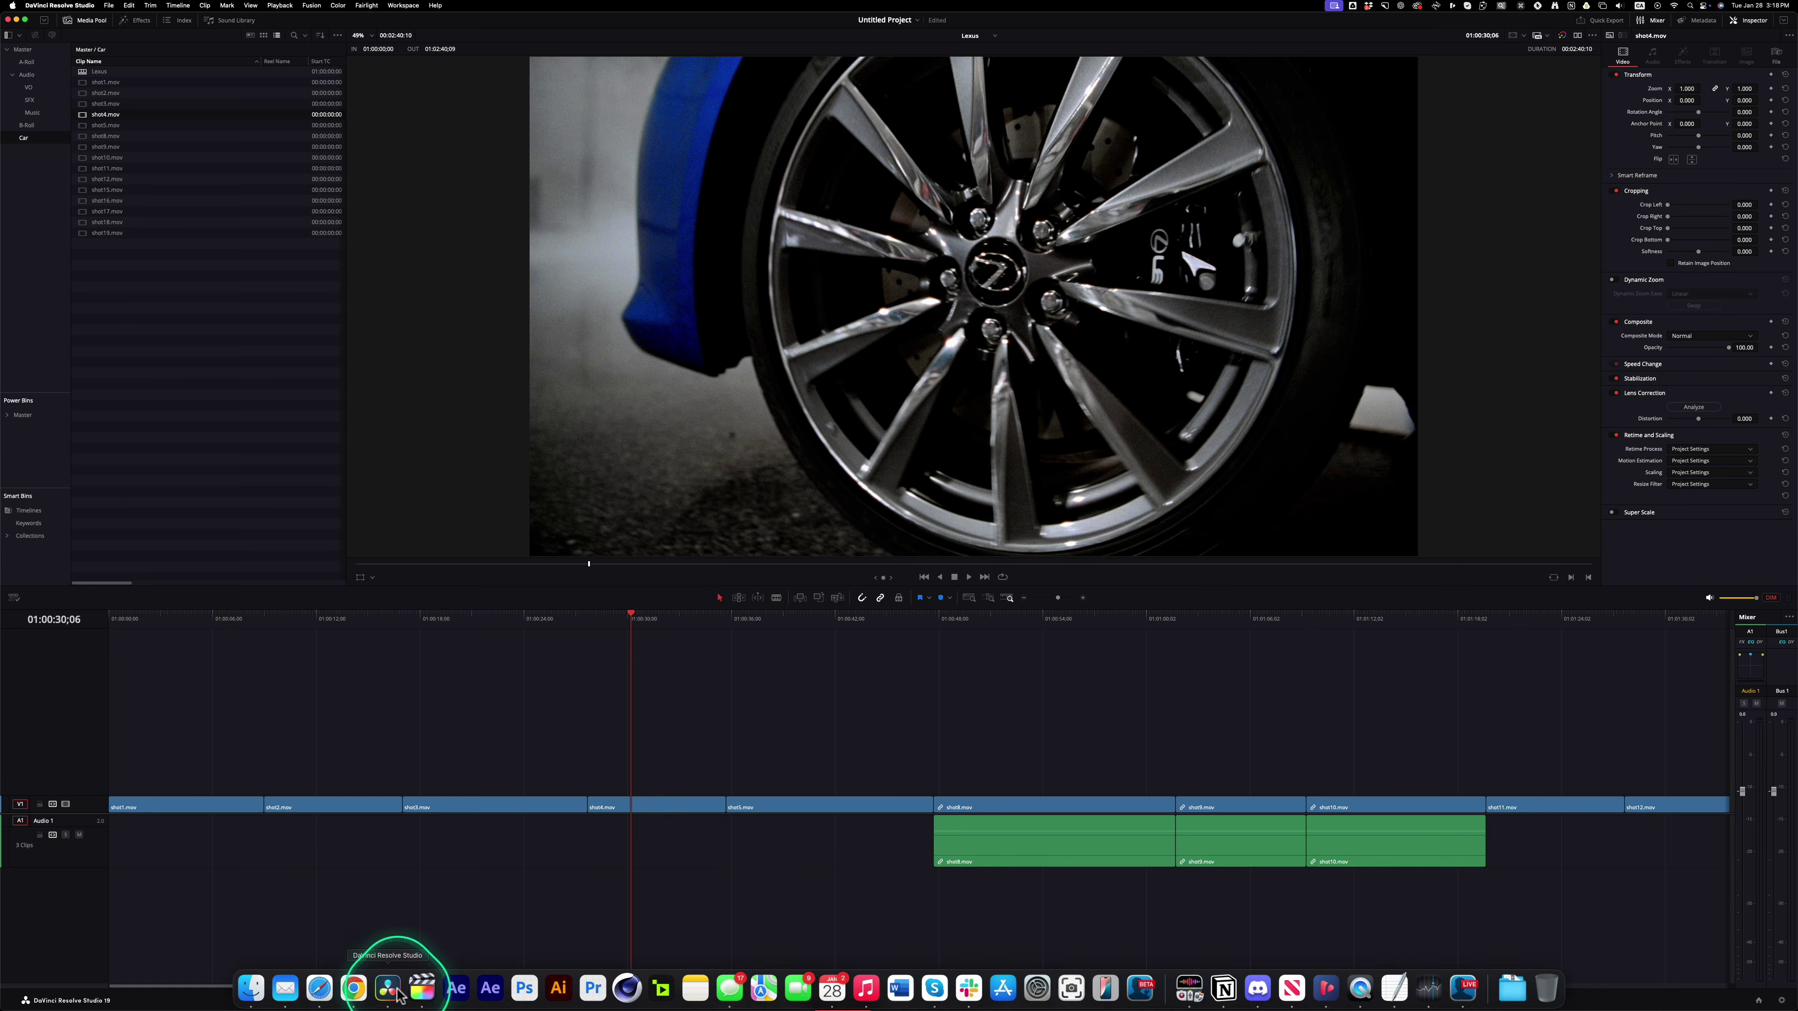
Freeze shot4.mov from the playhead at 01:00:30;06 through its speed change direction and select the frozen part.
click(654, 800)
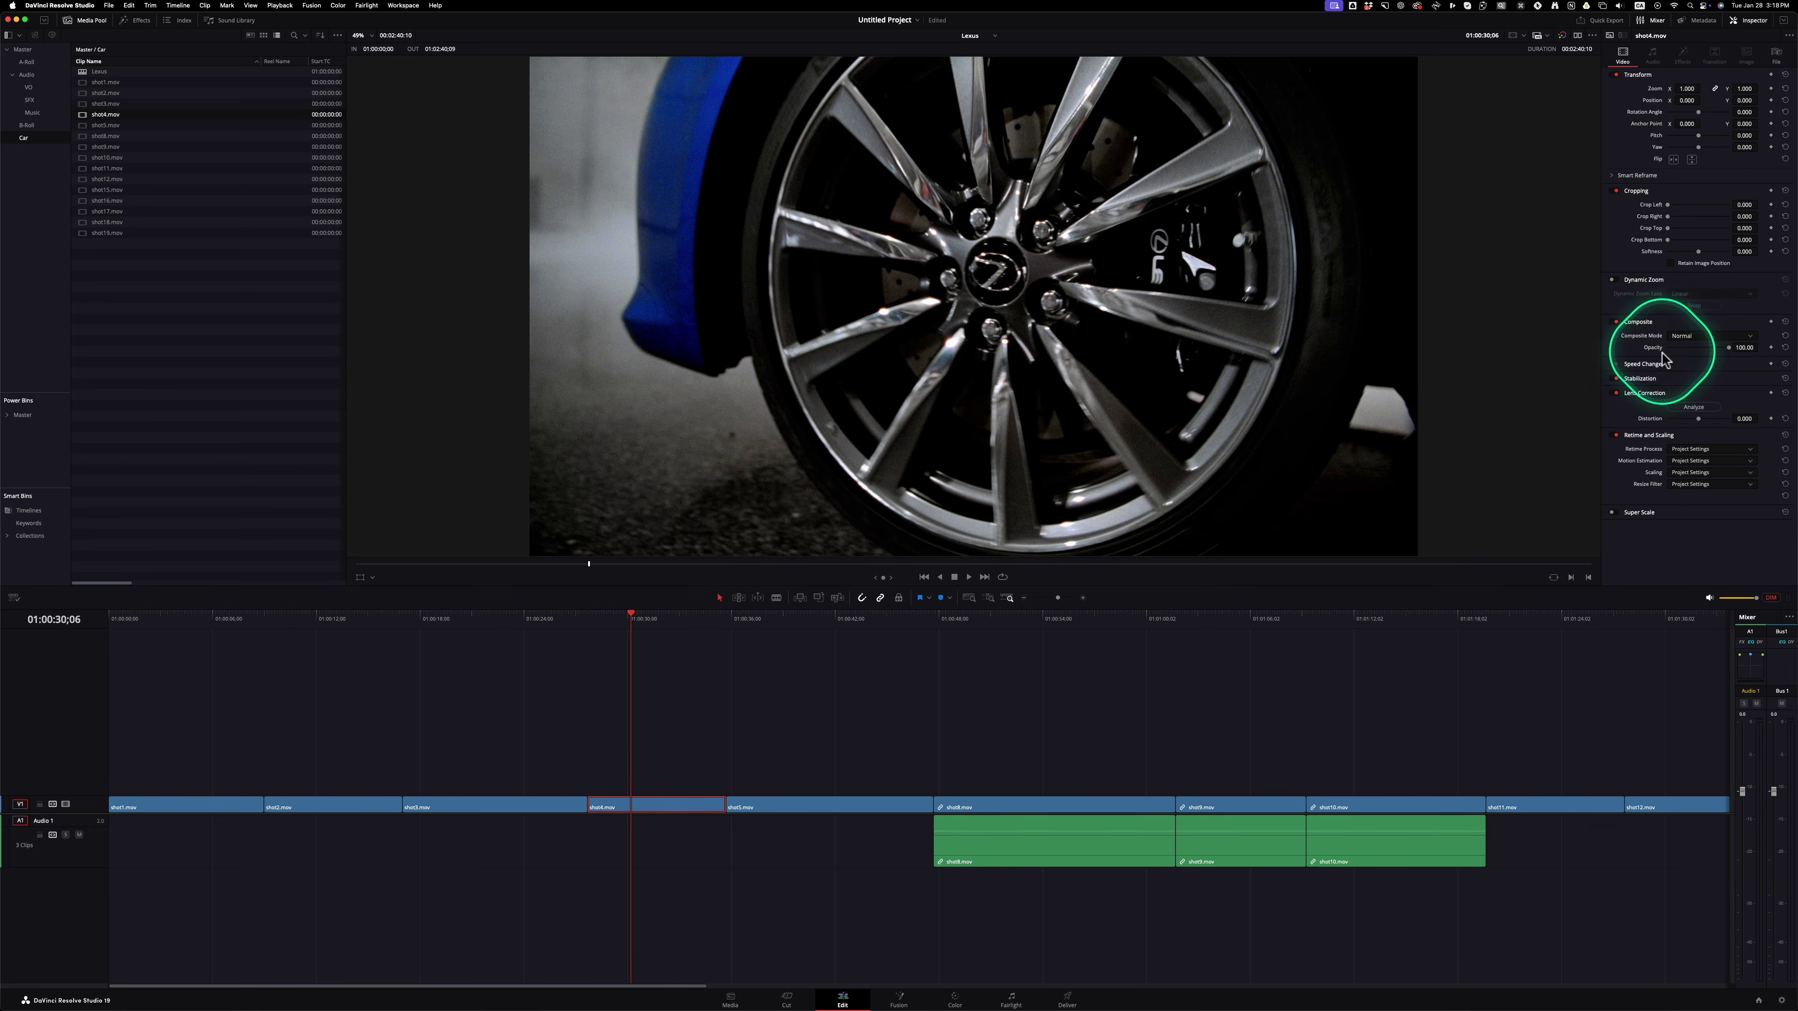
click(1676, 365)
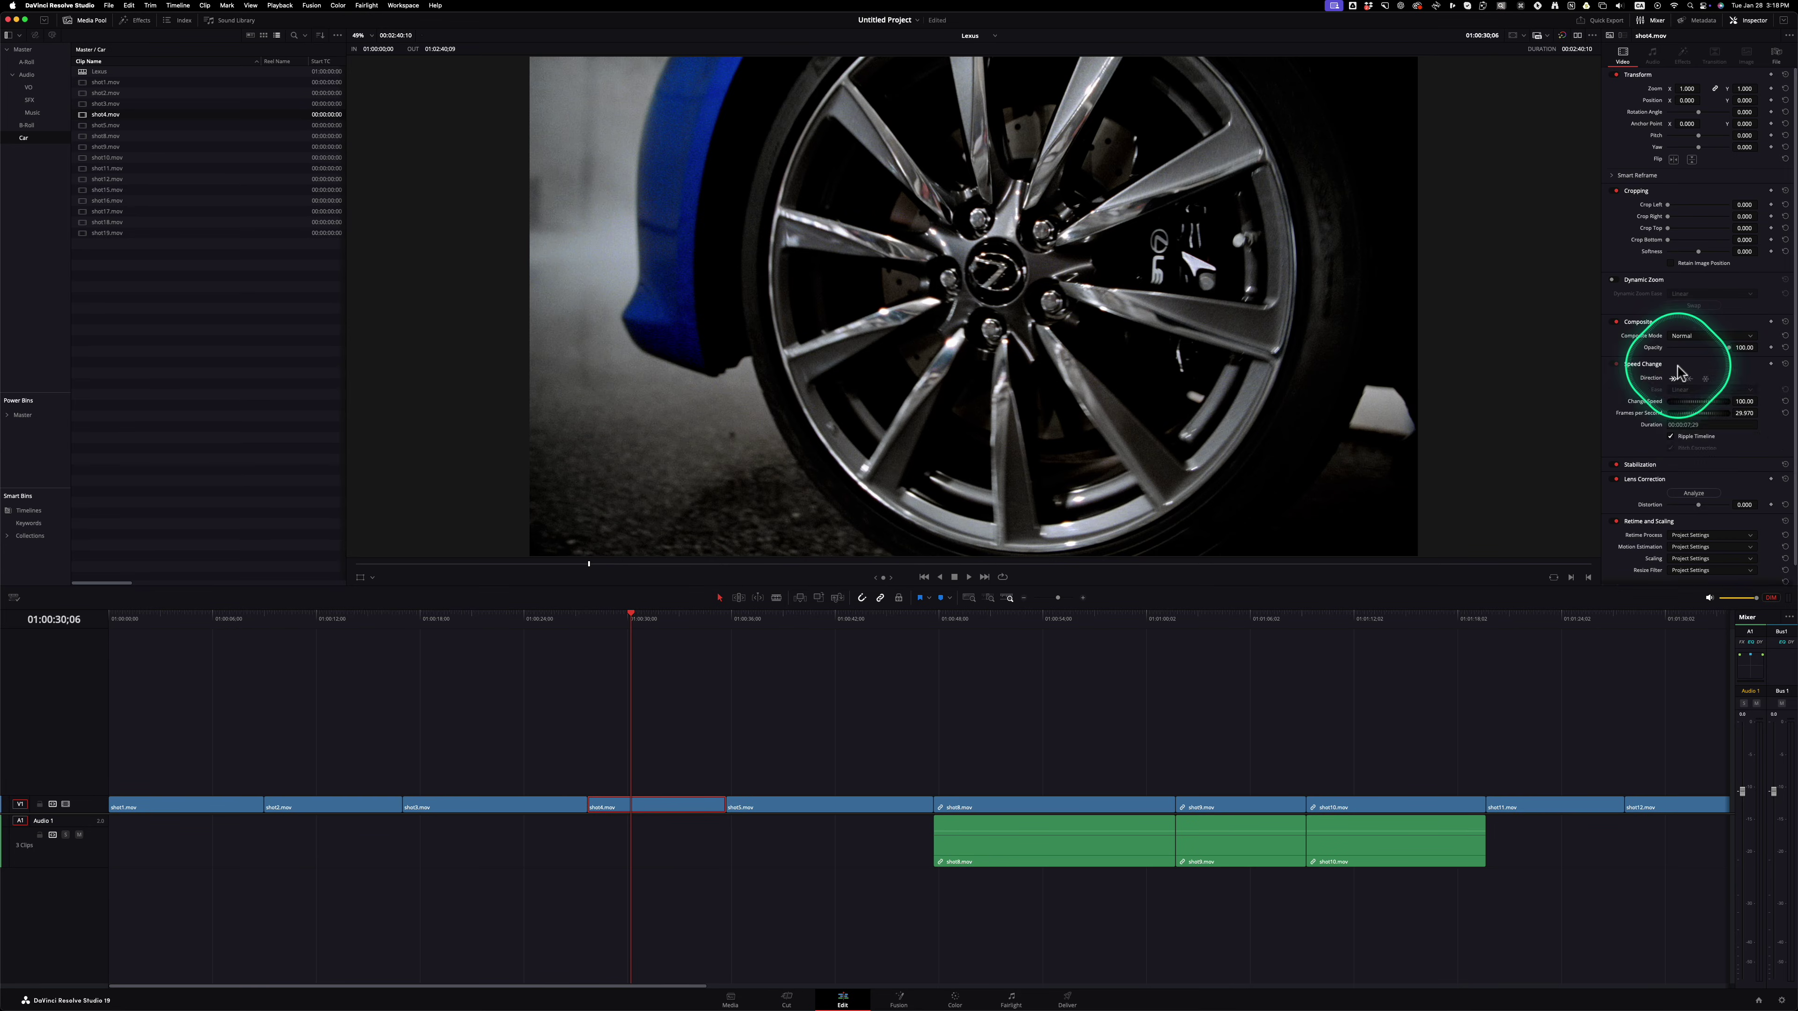
click(1705, 380)
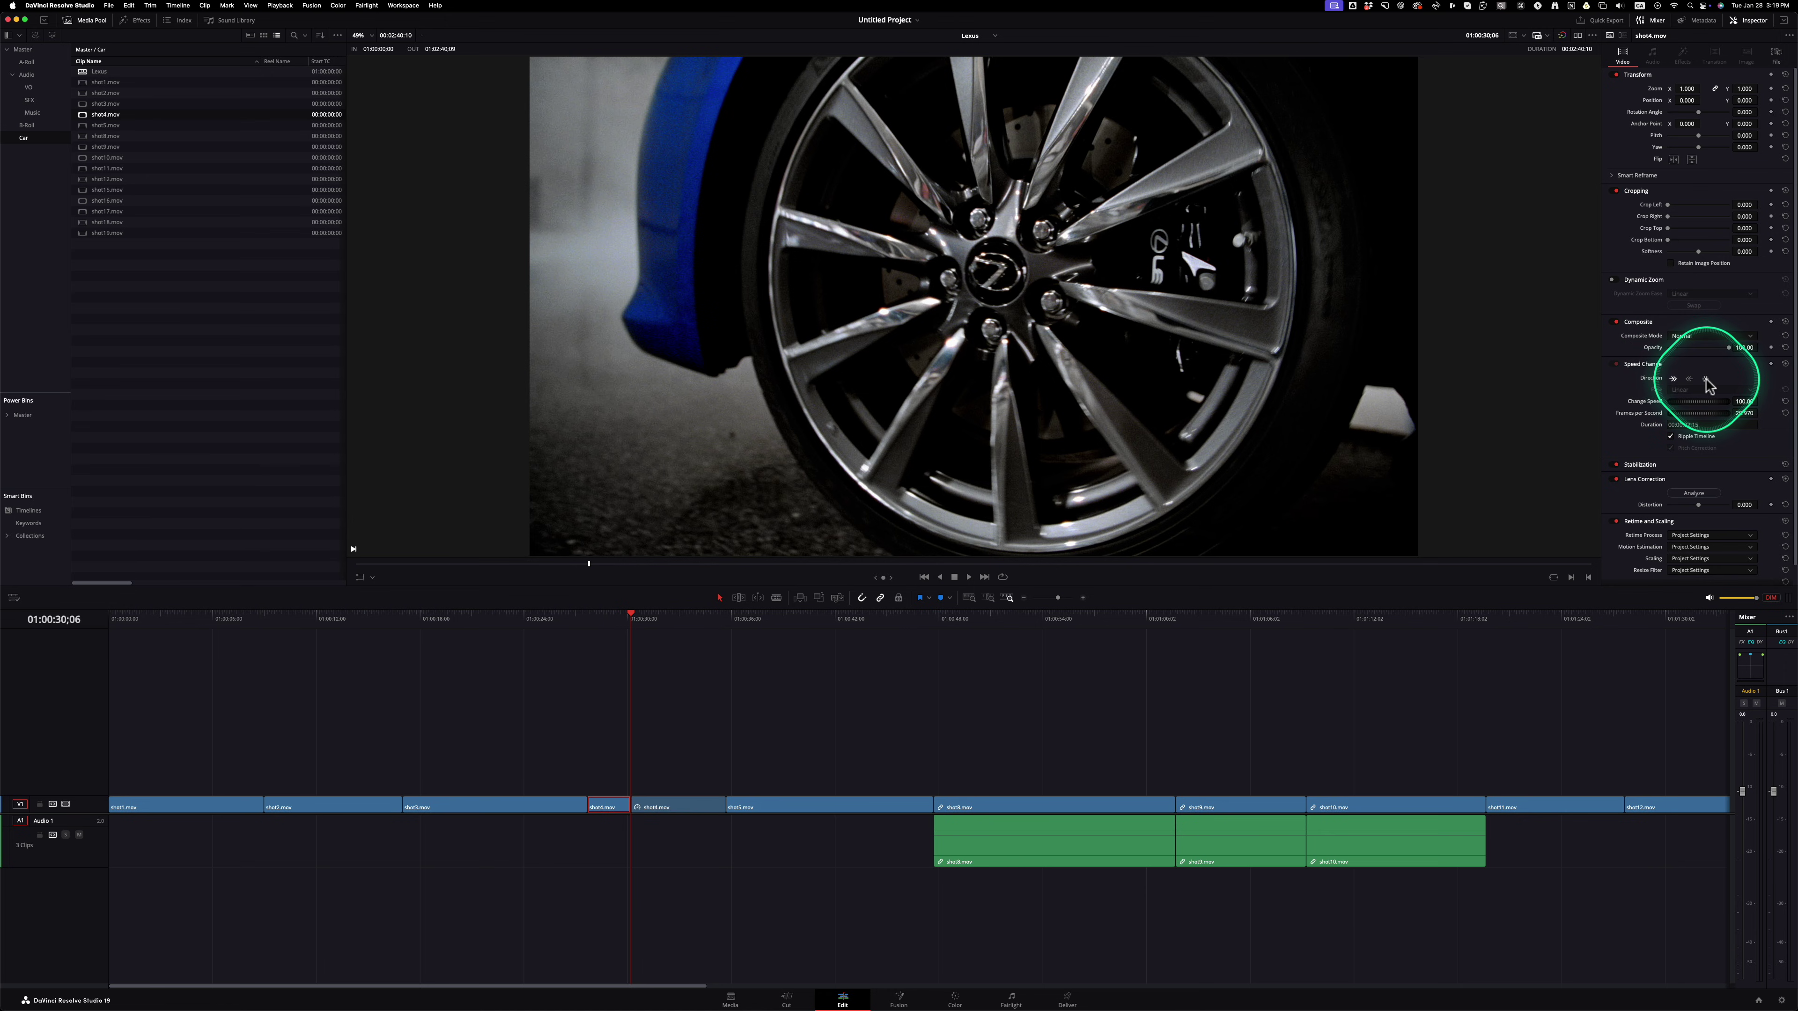
click(656, 808)
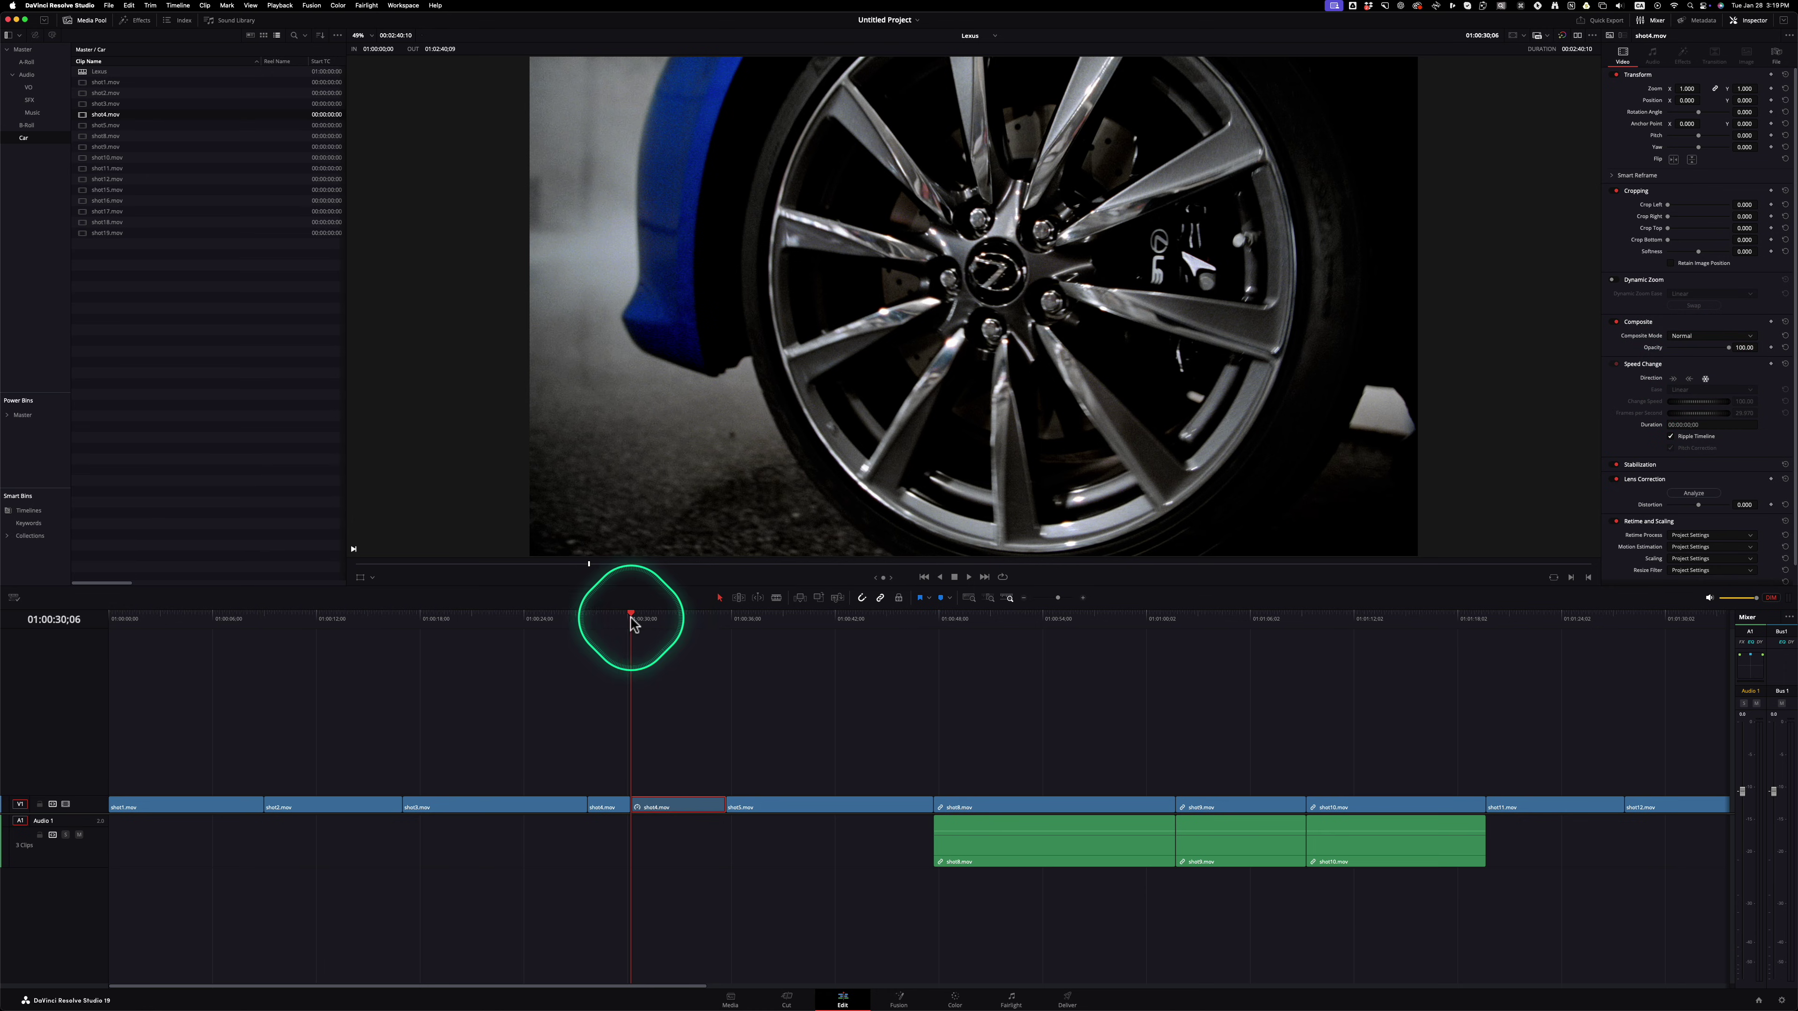
Split the frozen part of shot4.mov at 01:00:31;20 and set the second piece's direction back to forward.
click(647, 613)
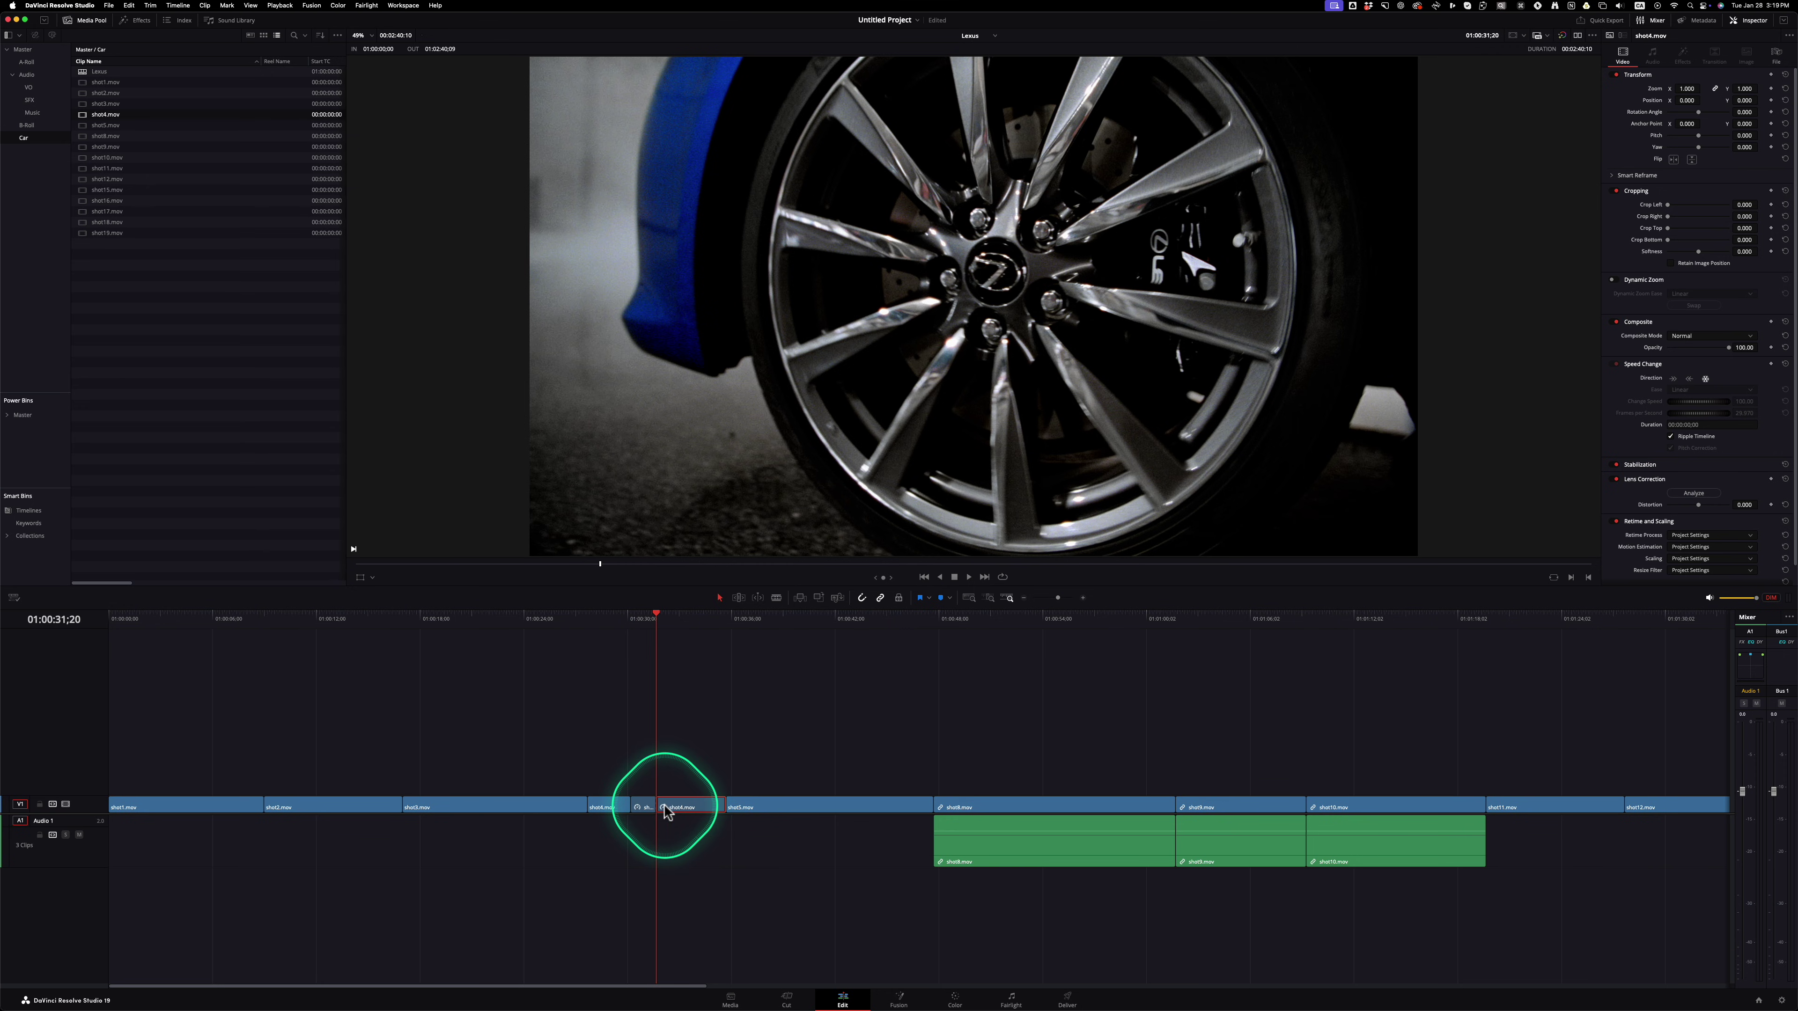
click(1773, 407)
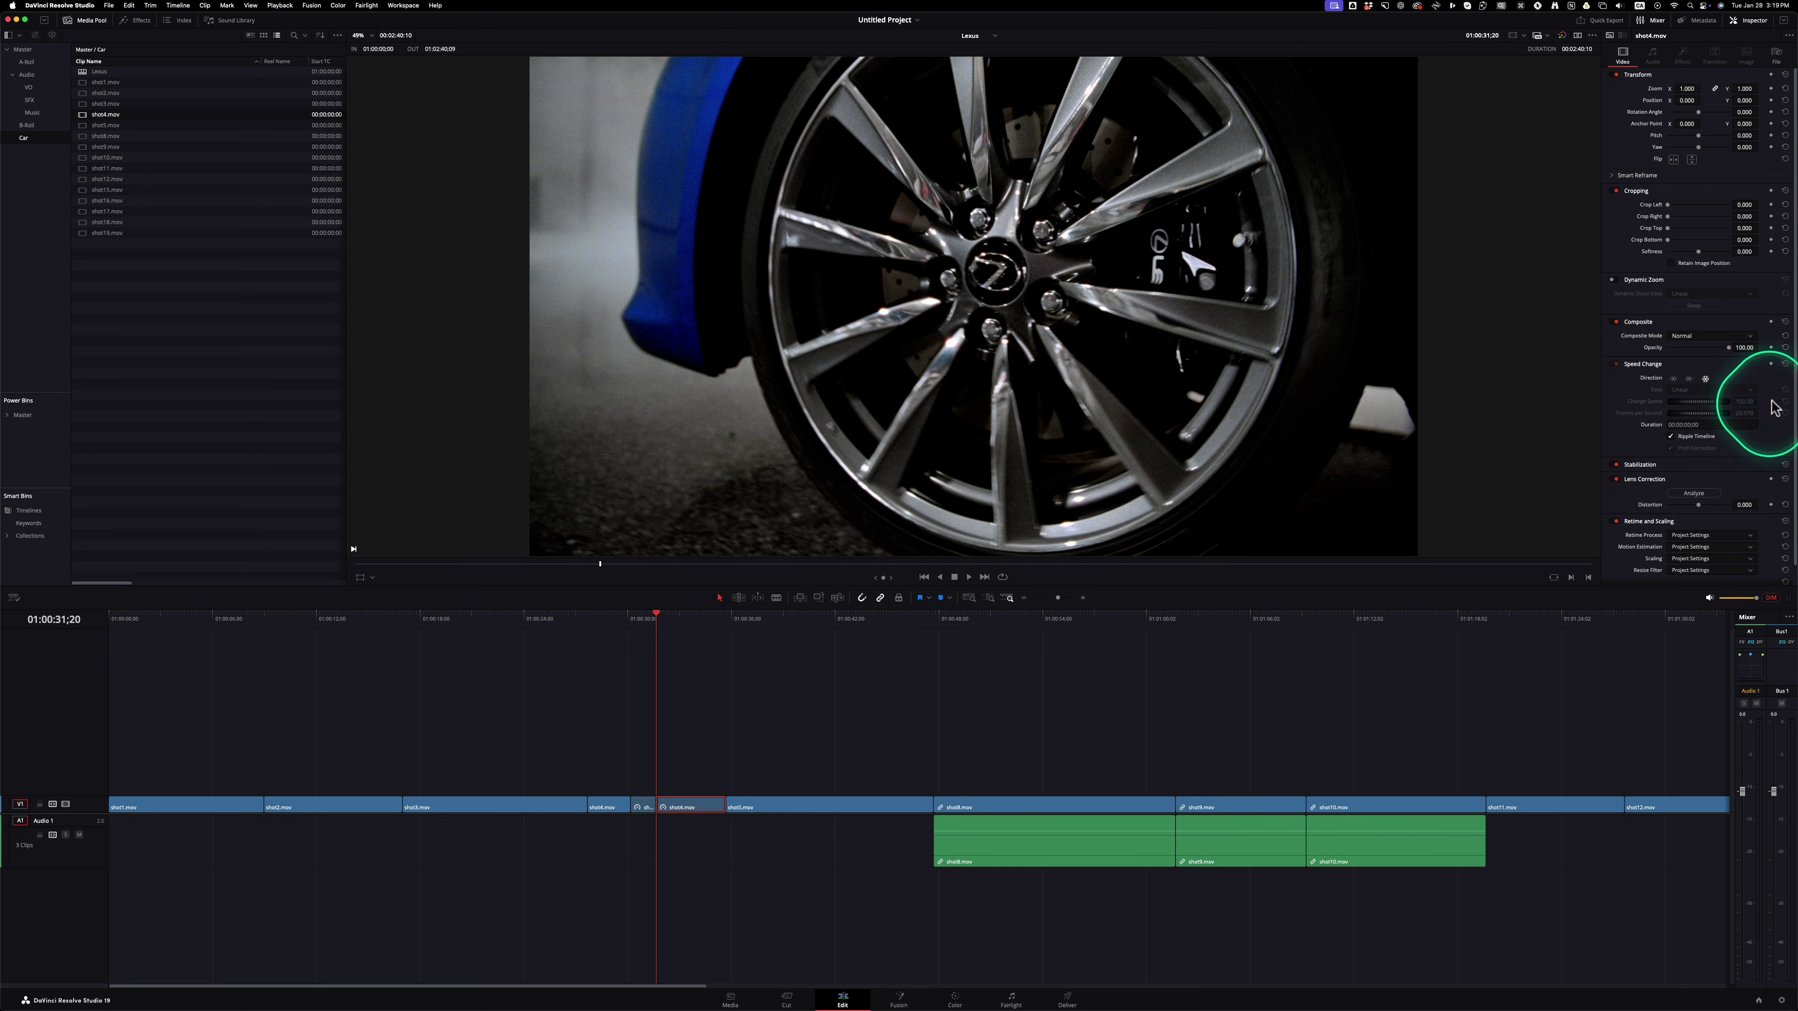
click(1674, 380)
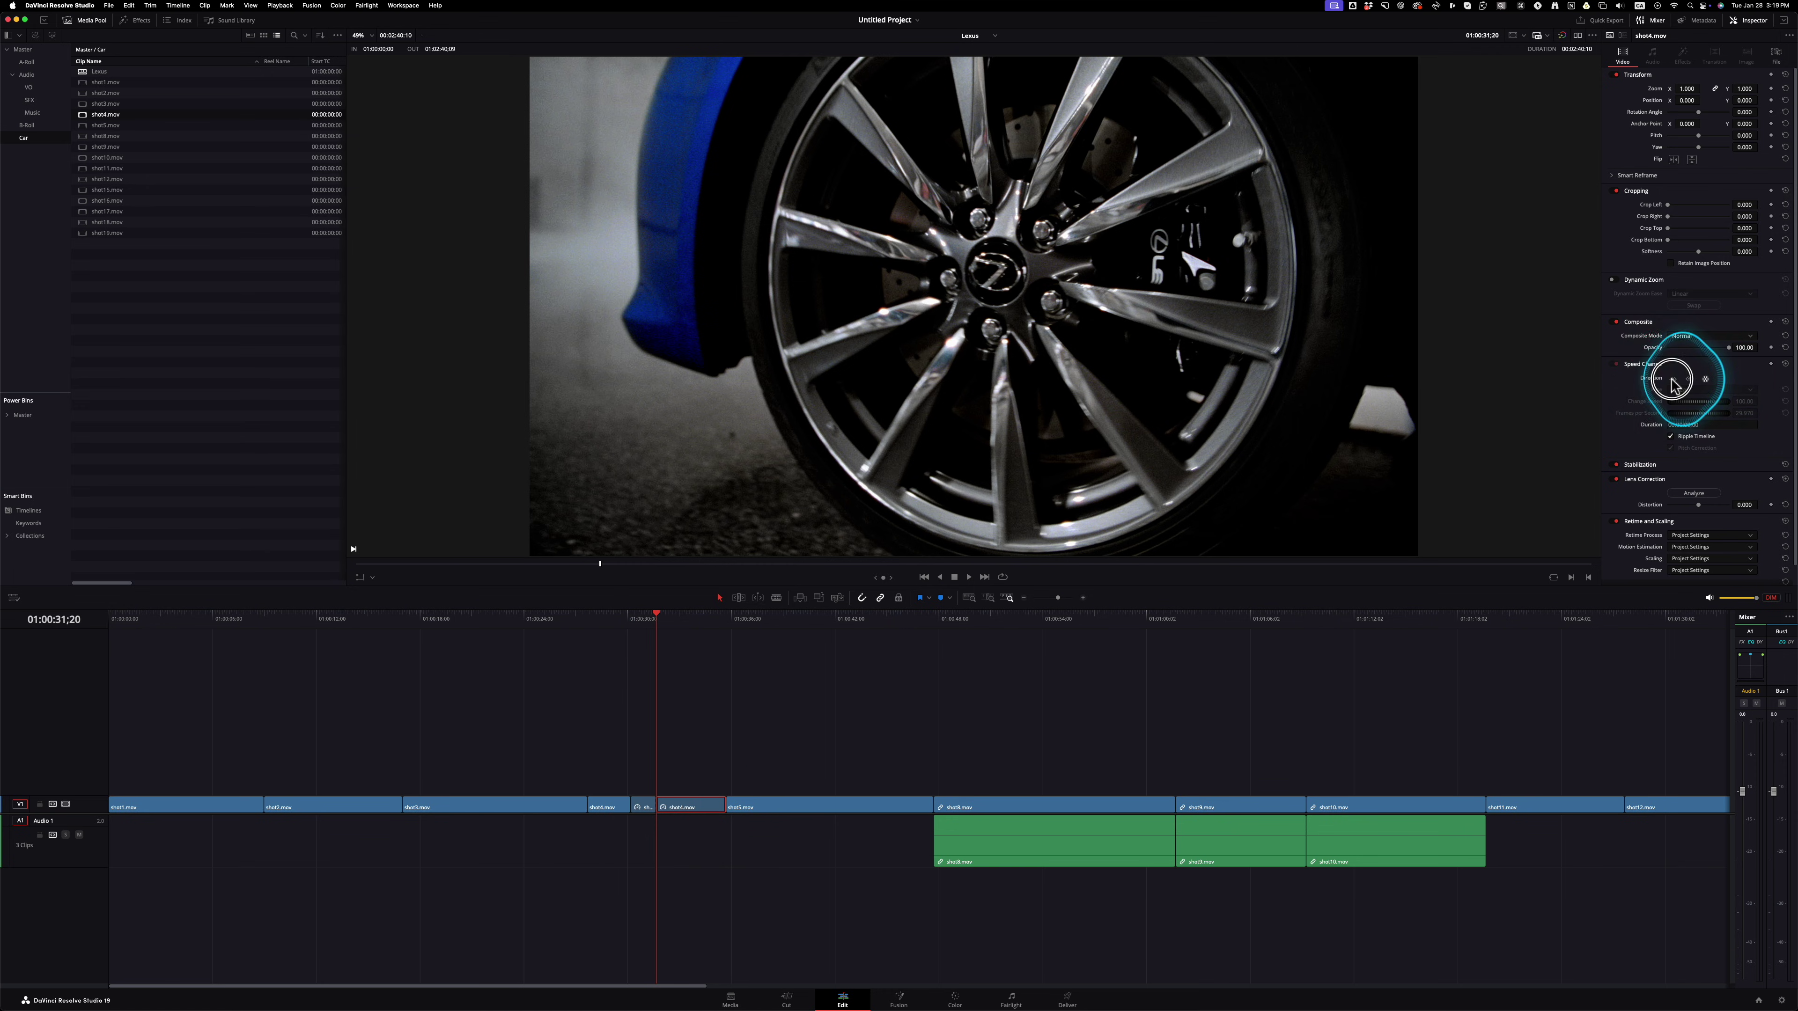
Play back the frozen section of shot4.mov, and undo its splits and freeze.
click(614, 615)
key(space)
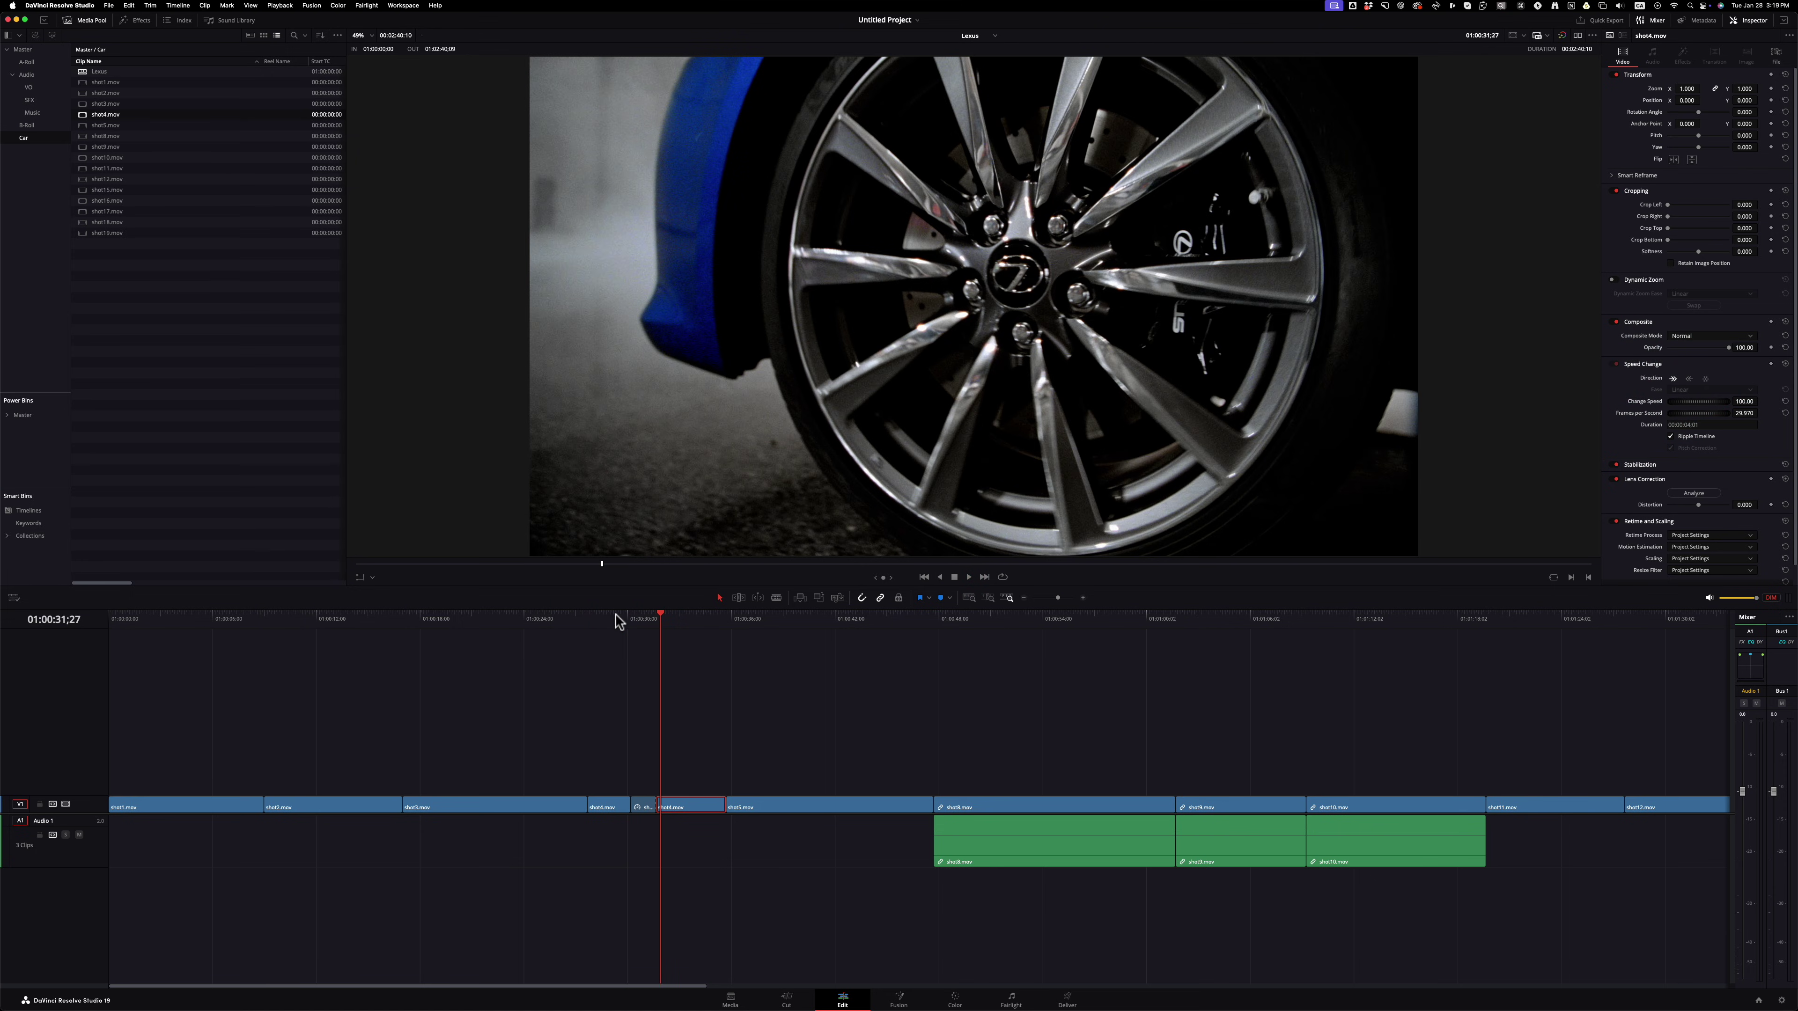
key(super+z)
key(super+z)
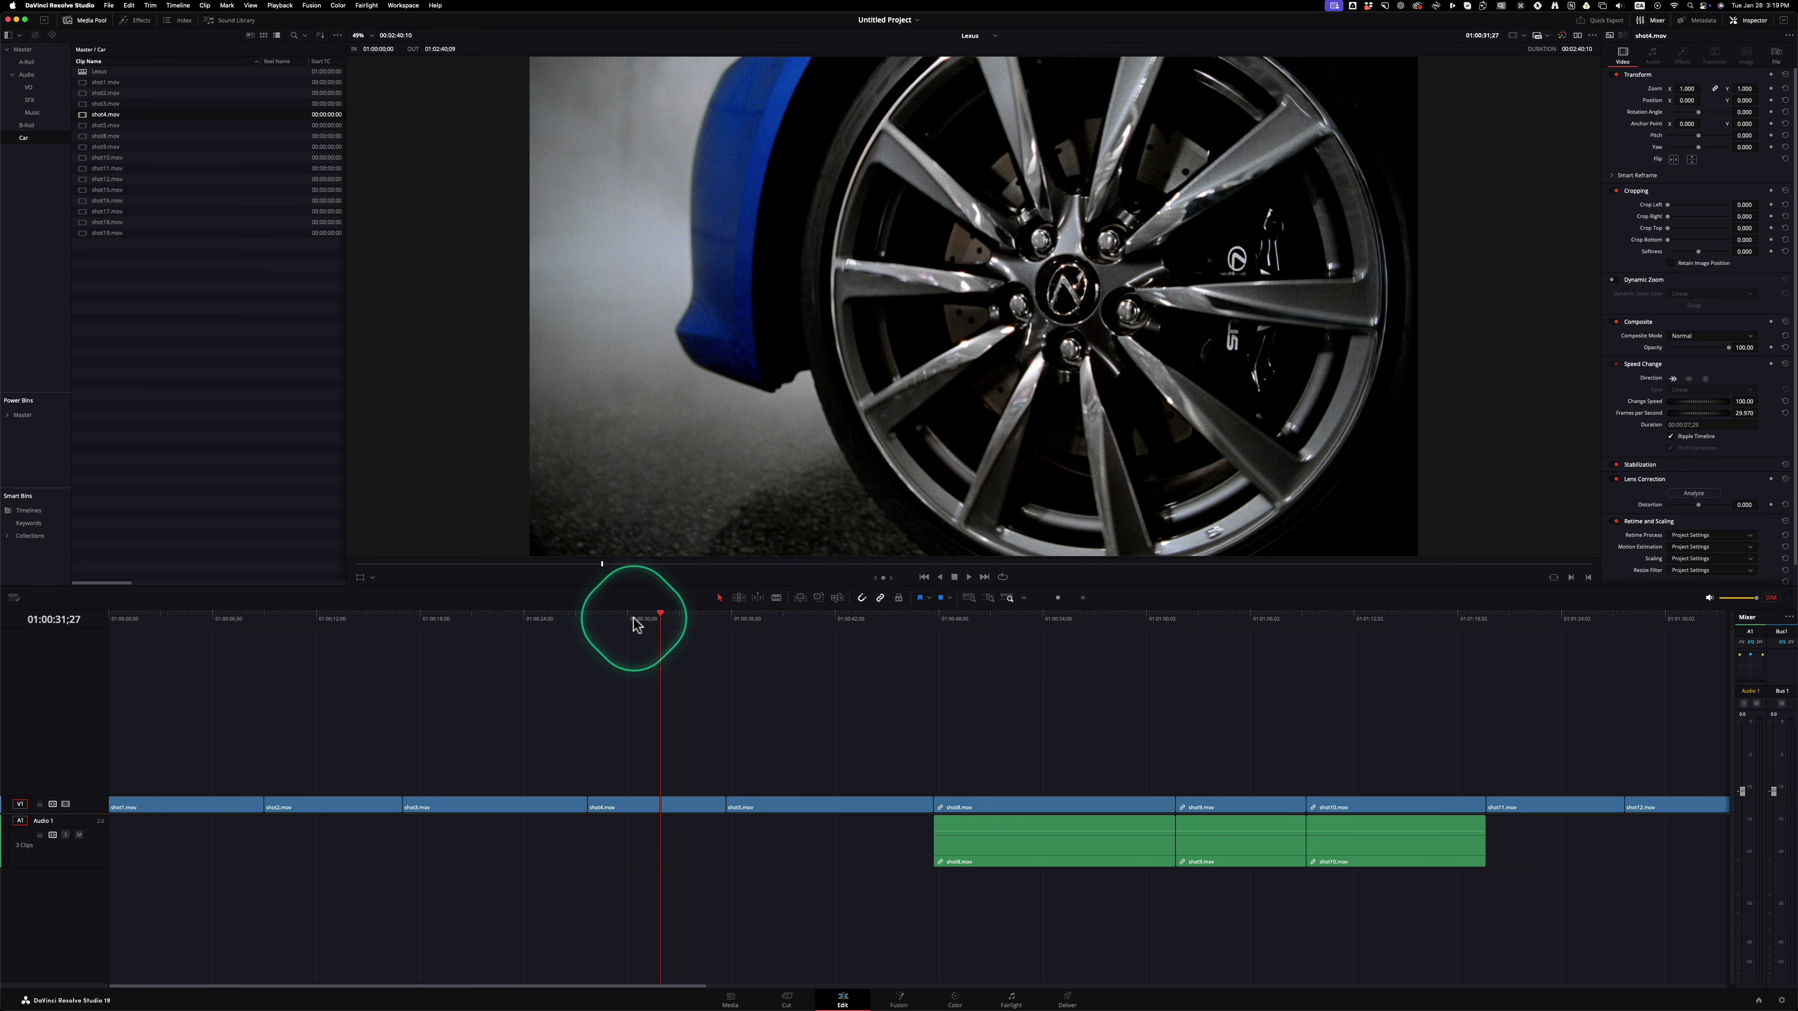
Place the playhead at 01:00:30;12 and show the retime controls on shot4.mov.
click(634, 622)
click(638, 807)
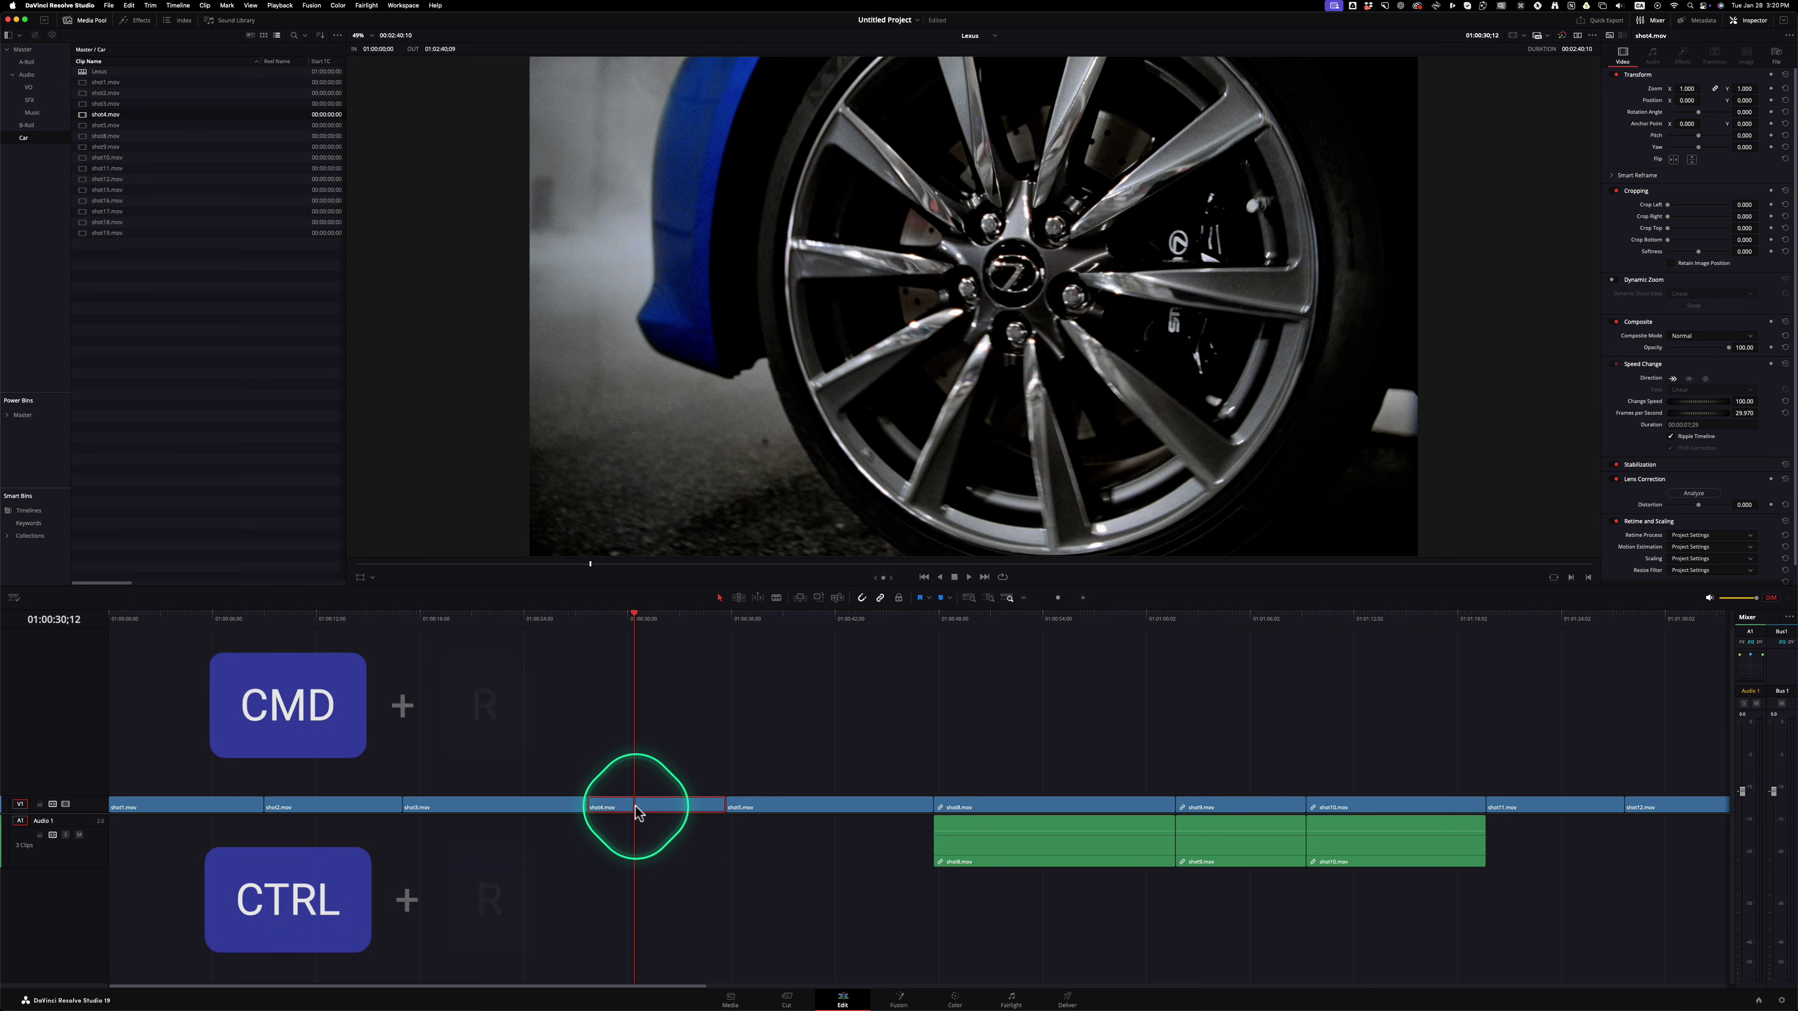
key(super+r)
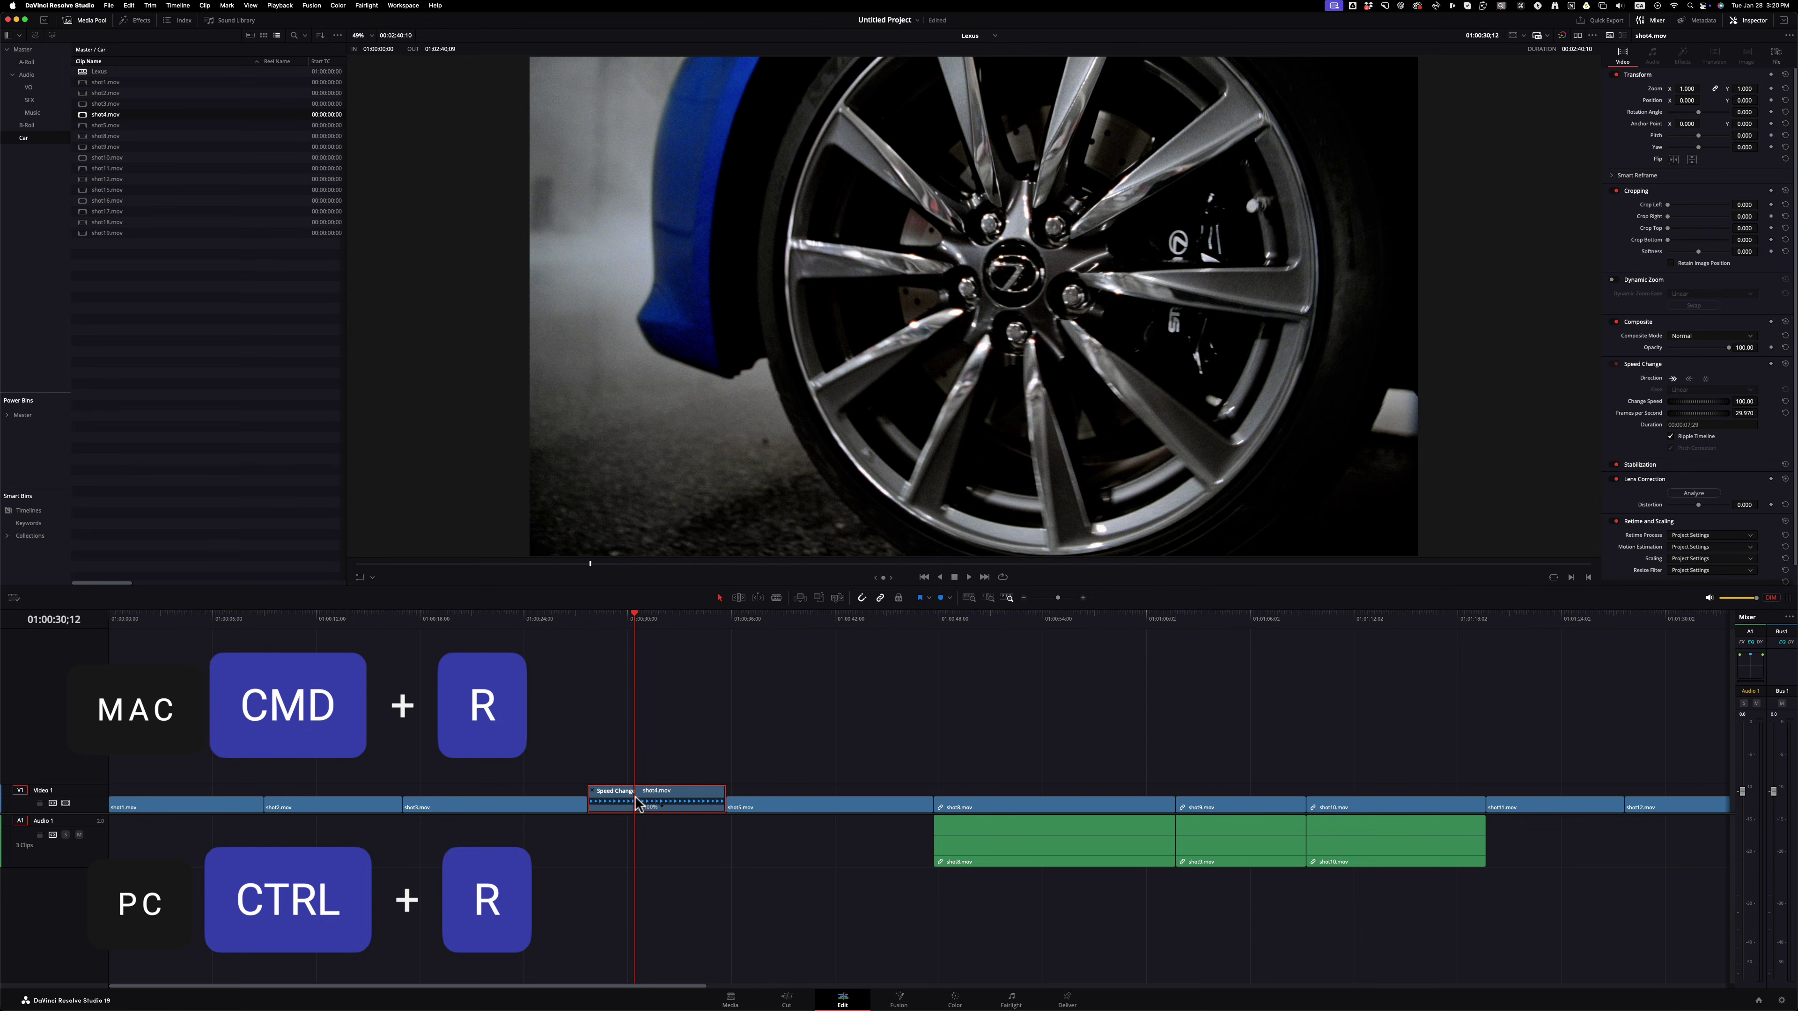
click(666, 811)
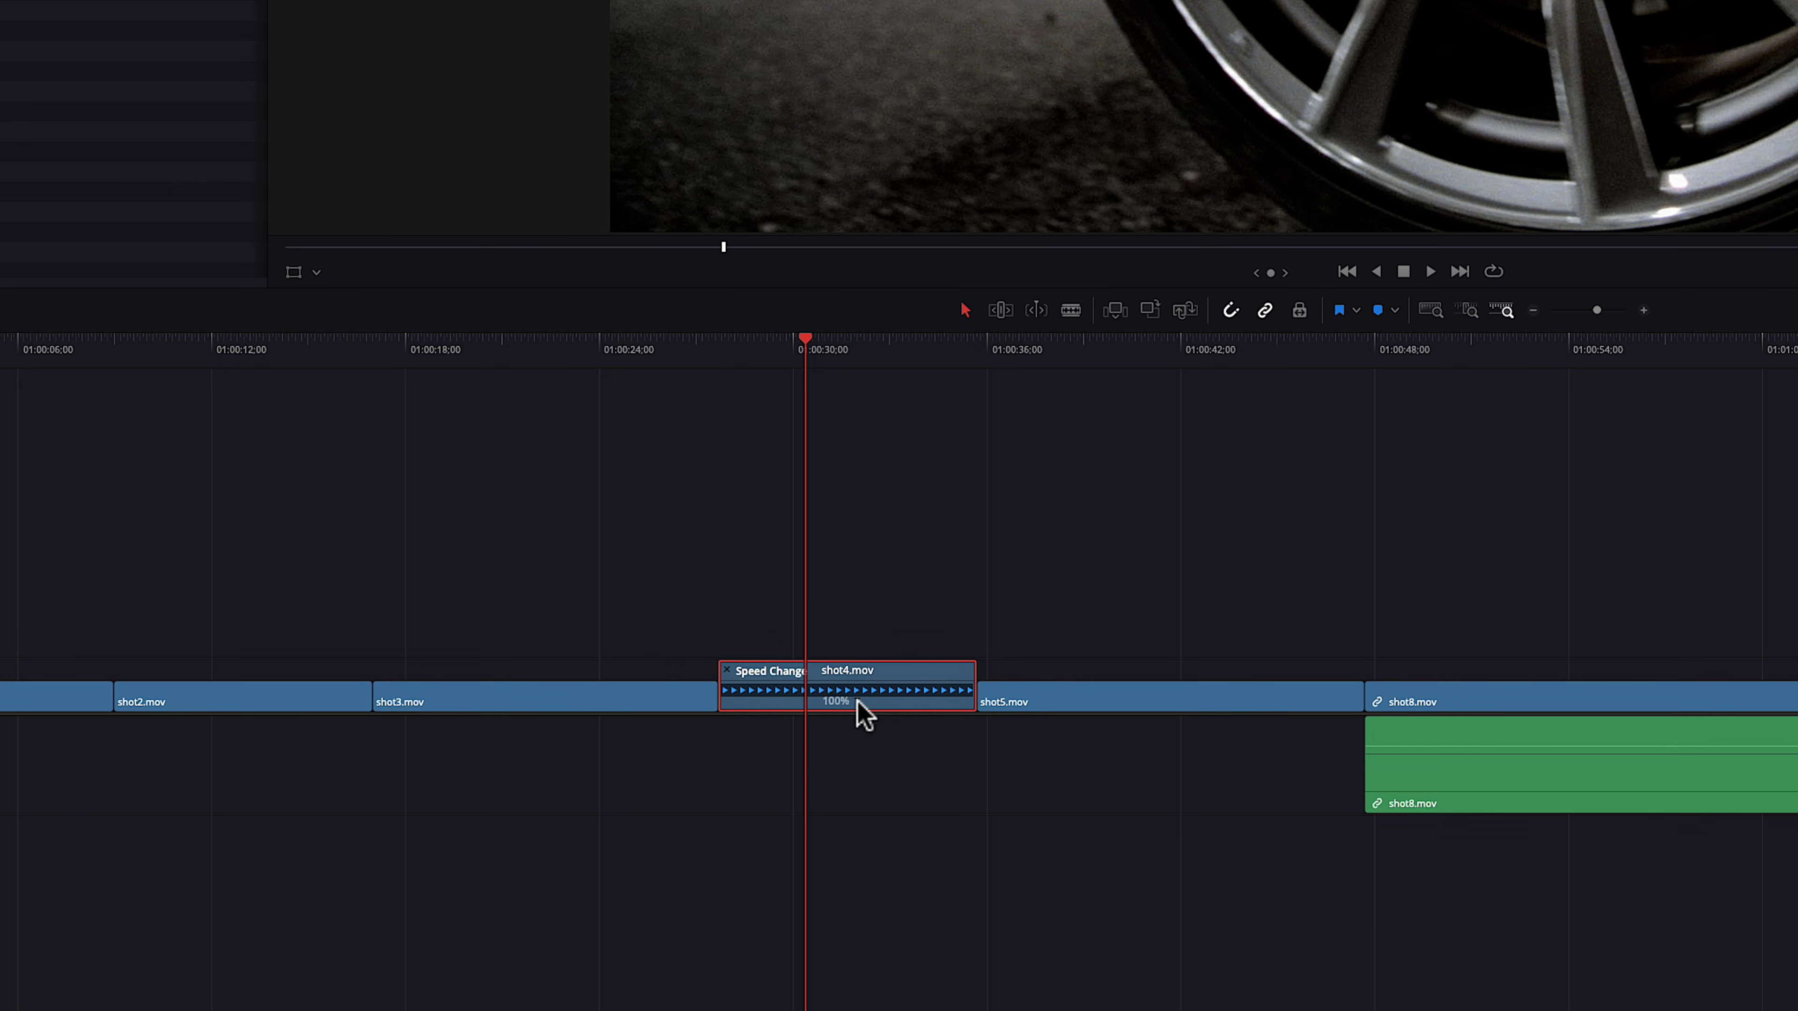
click(647, 790)
right_click(807, 681)
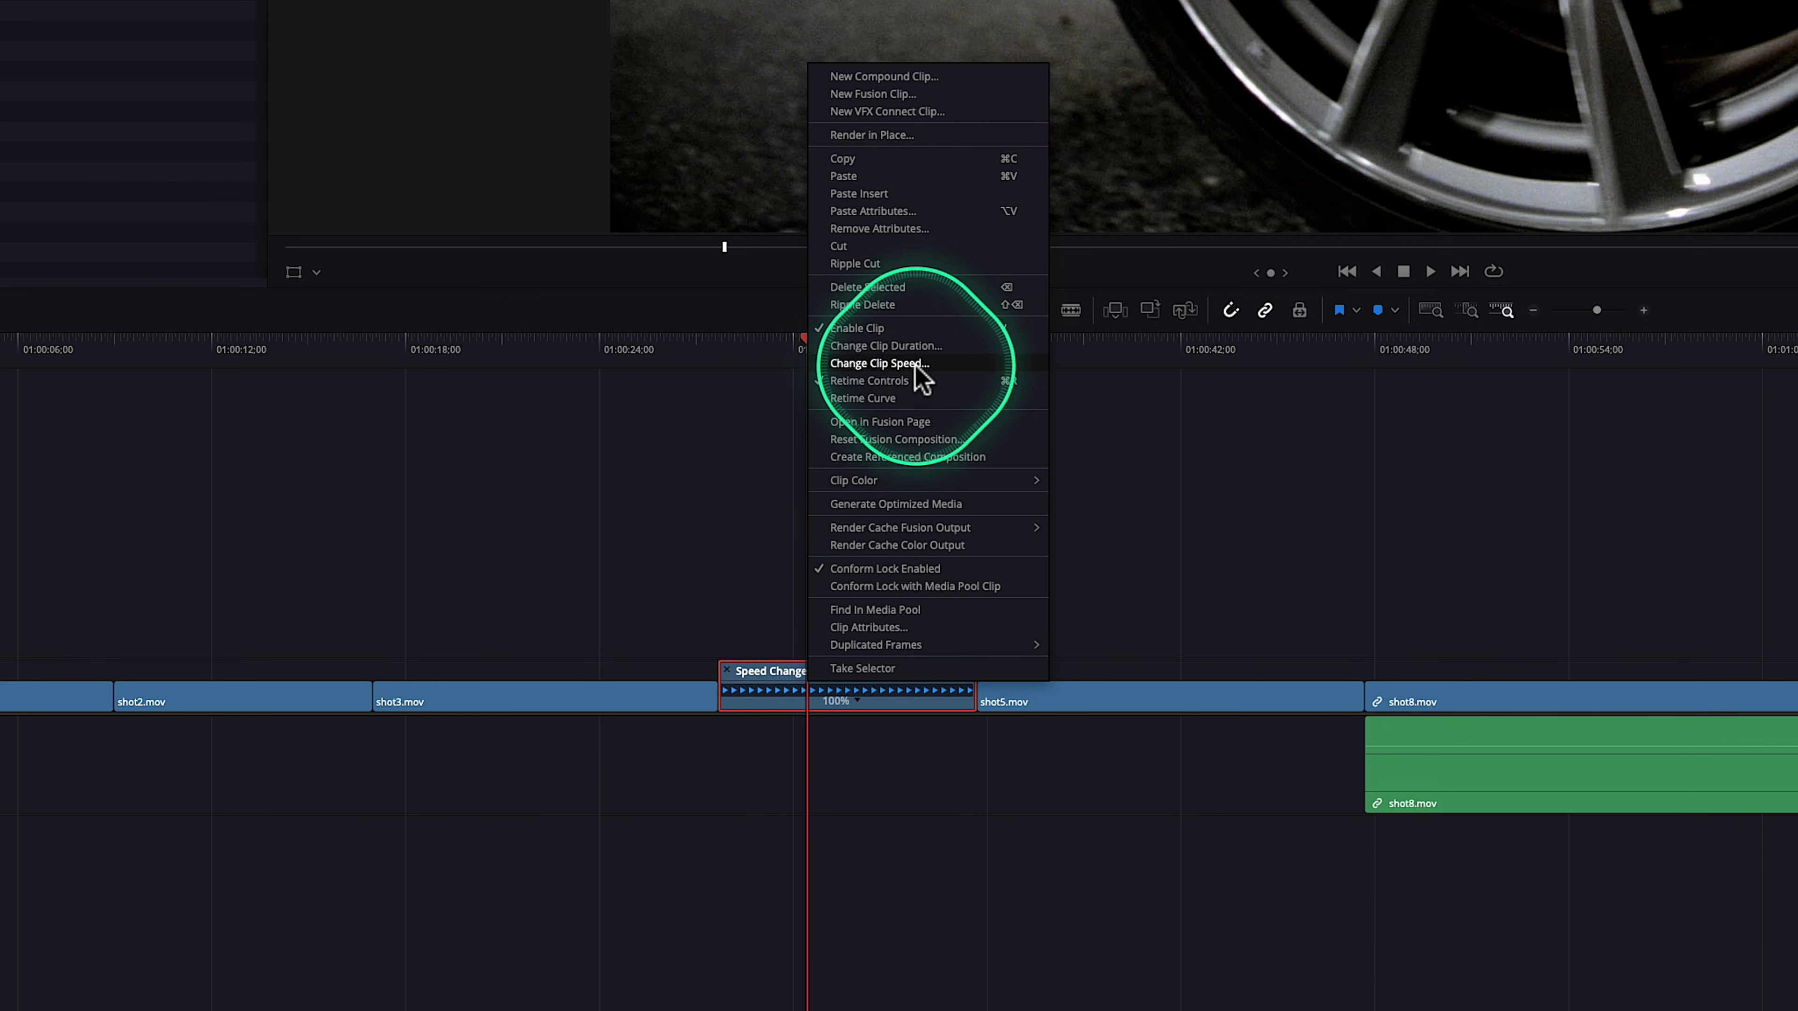
click(783, 467)
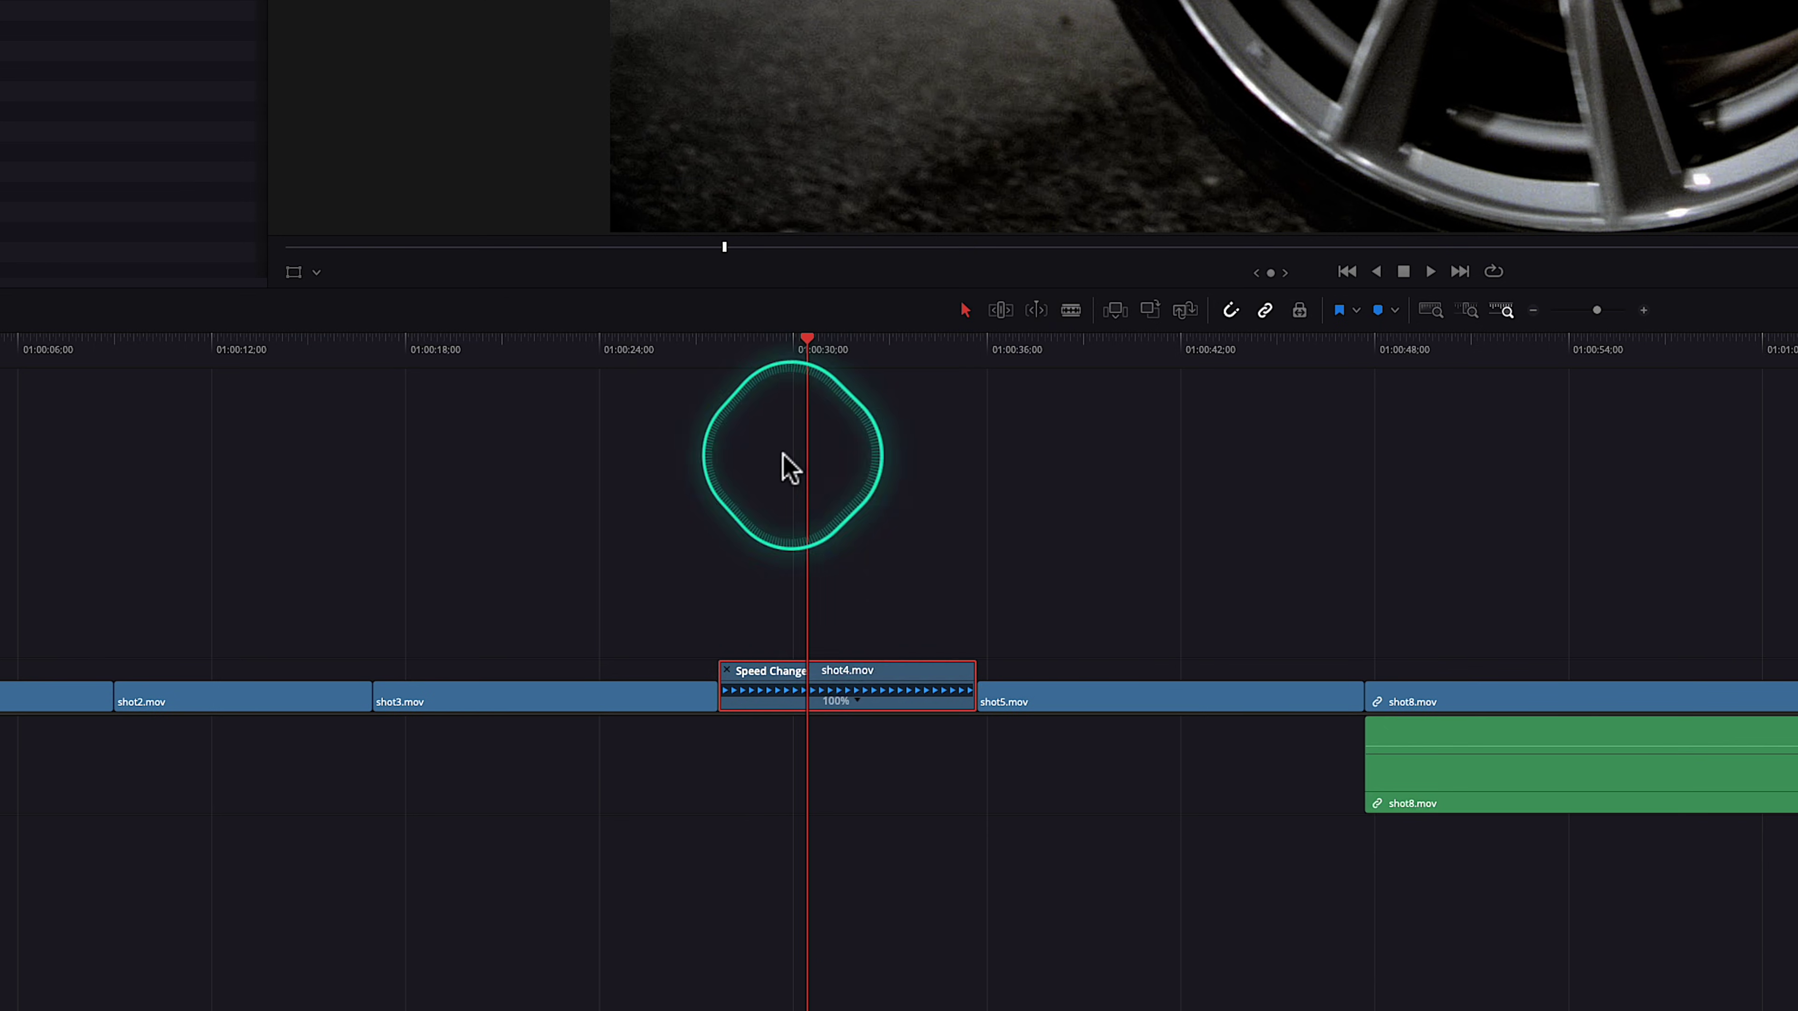
Add a freeze frame to shot4.mov at the playhead and lengthen the 0% segment by moving its end speed point later.
click(857, 701)
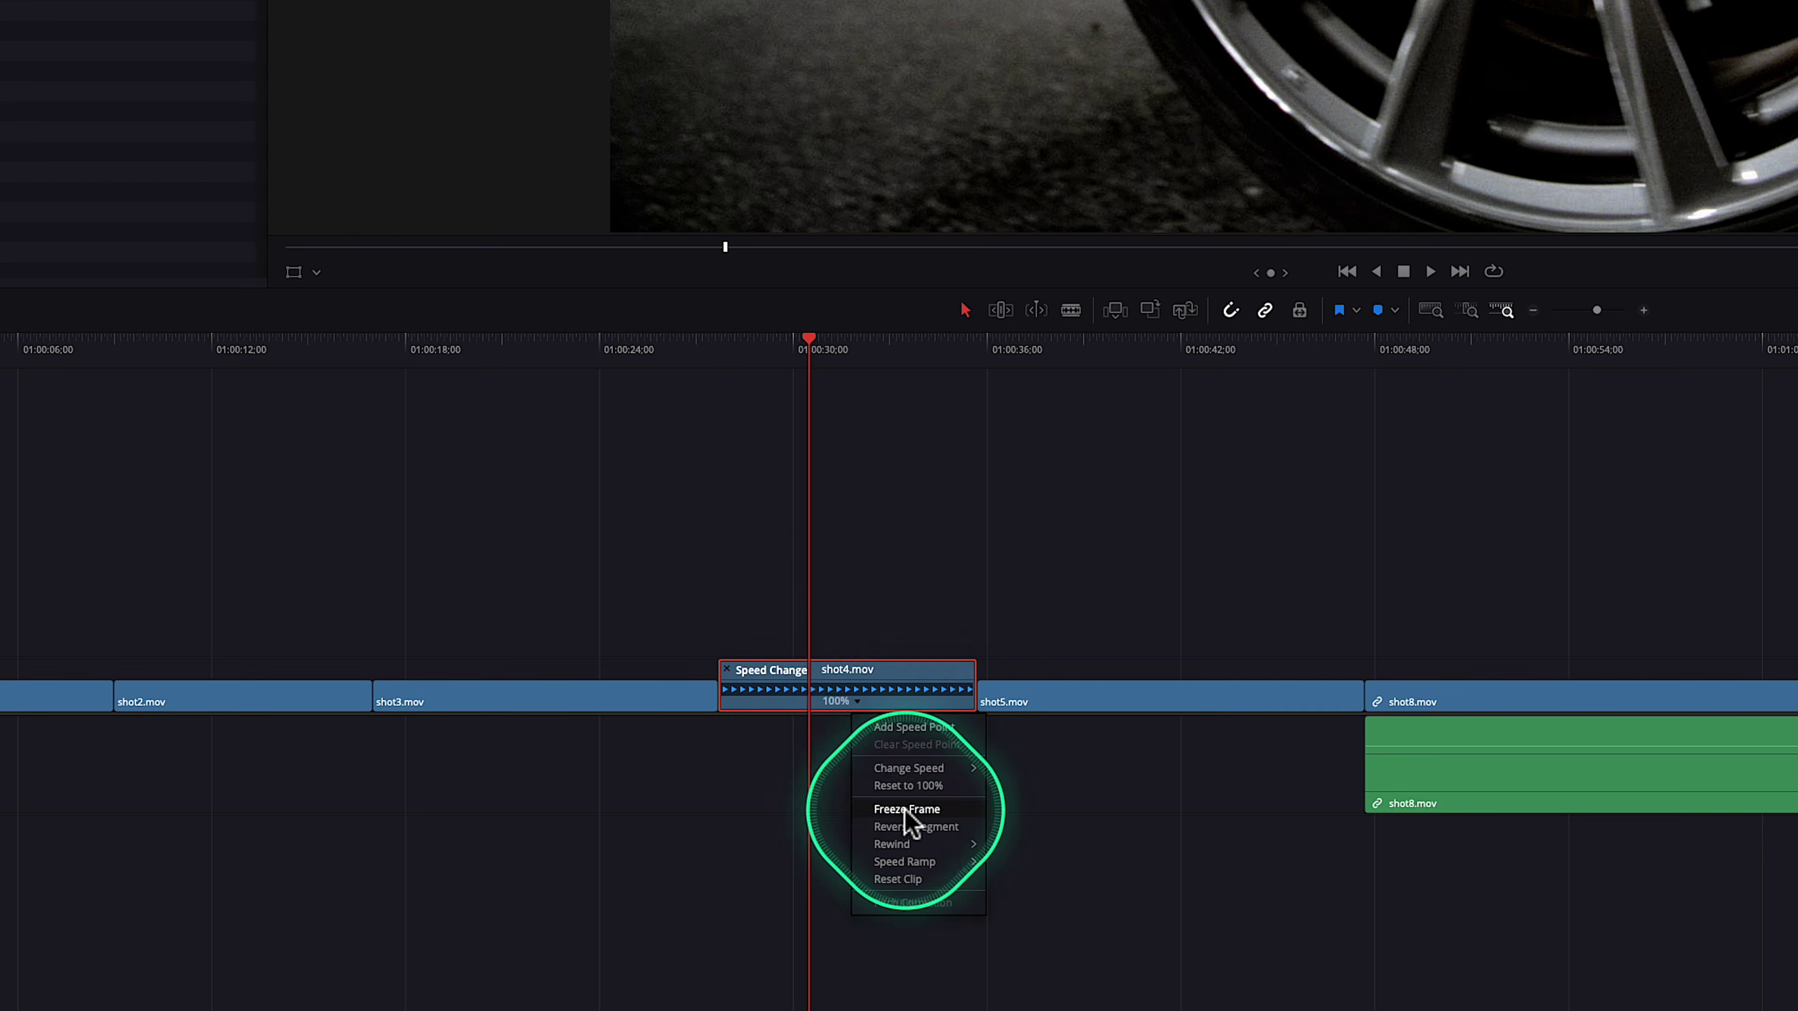
click(910, 810)
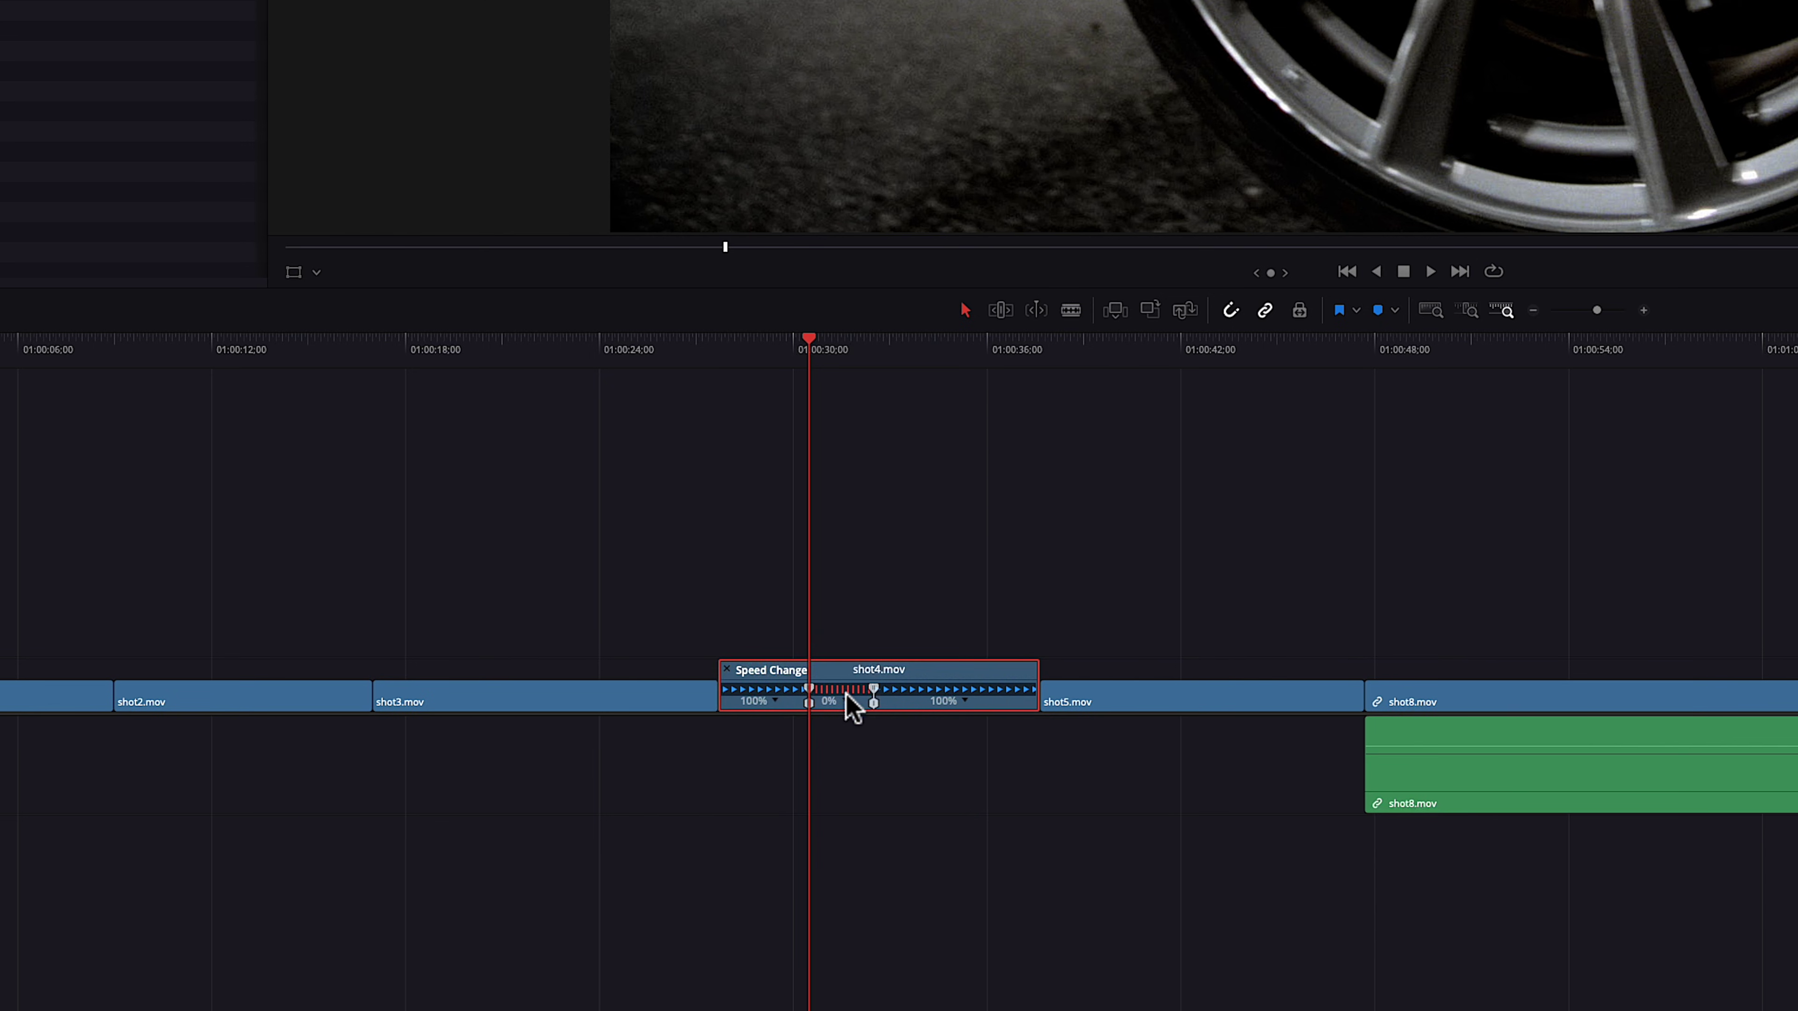
drag(873, 703, 950, 700)
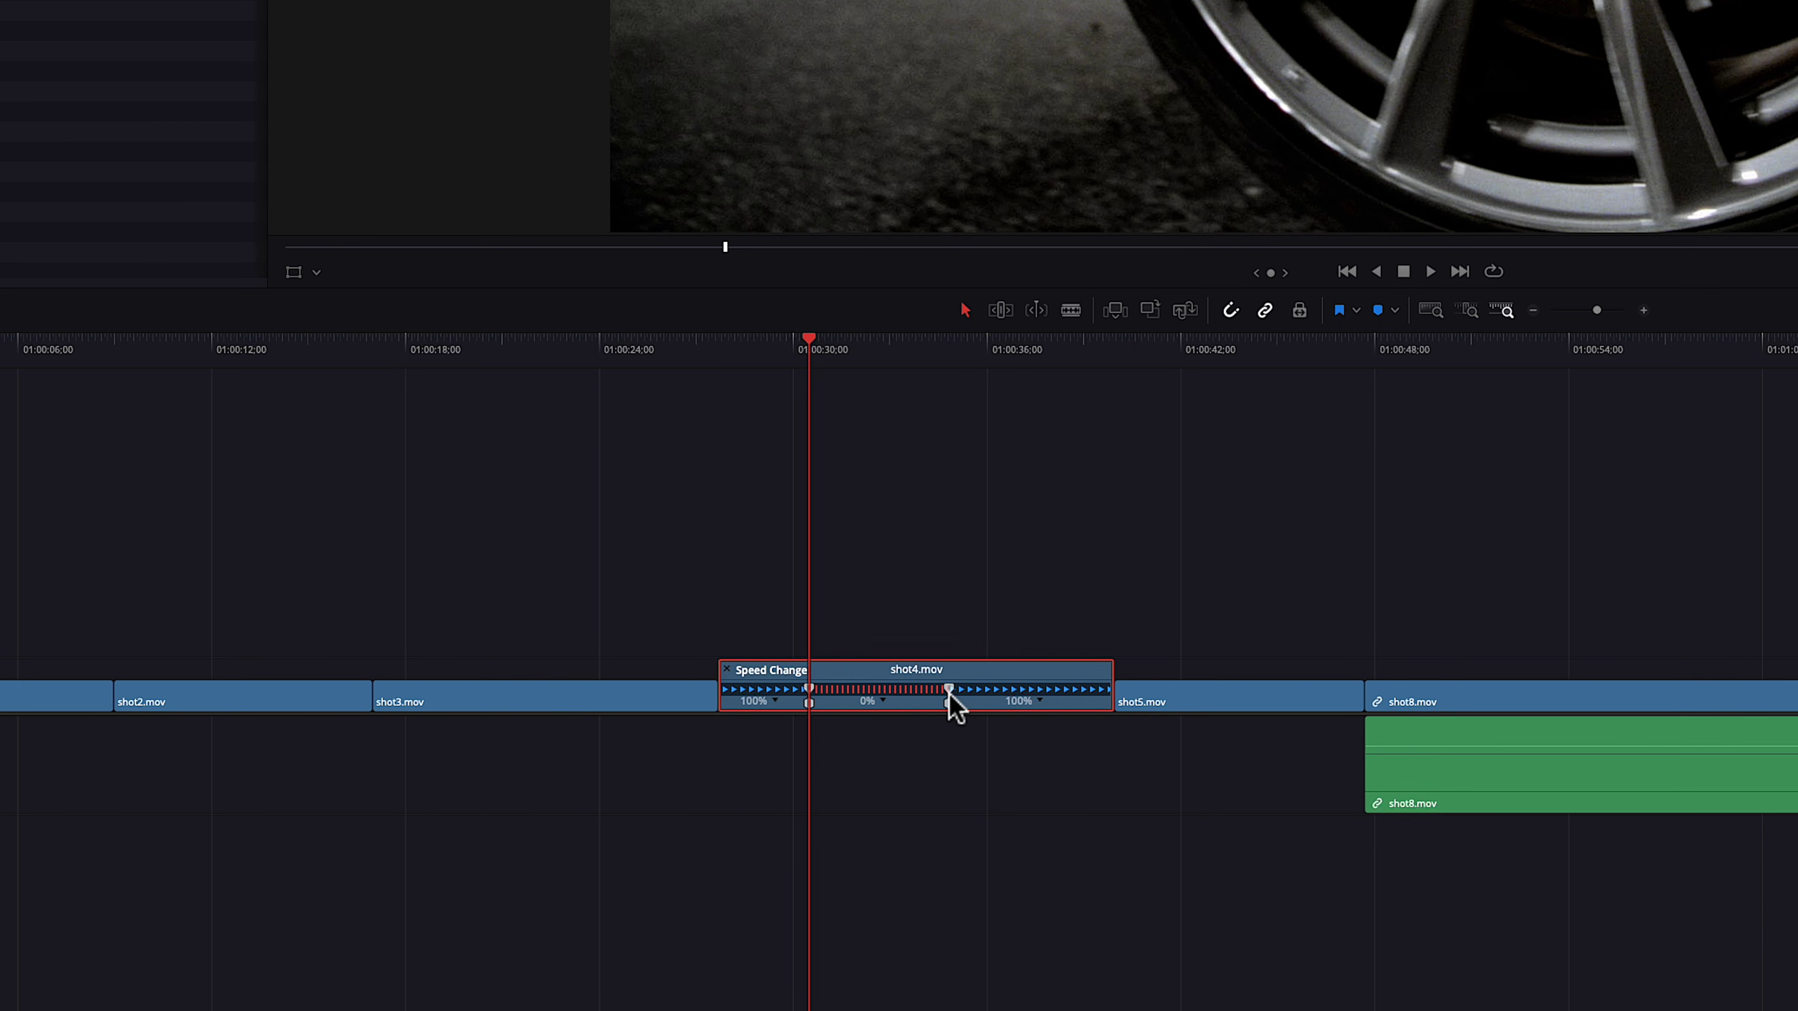
click(951, 701)
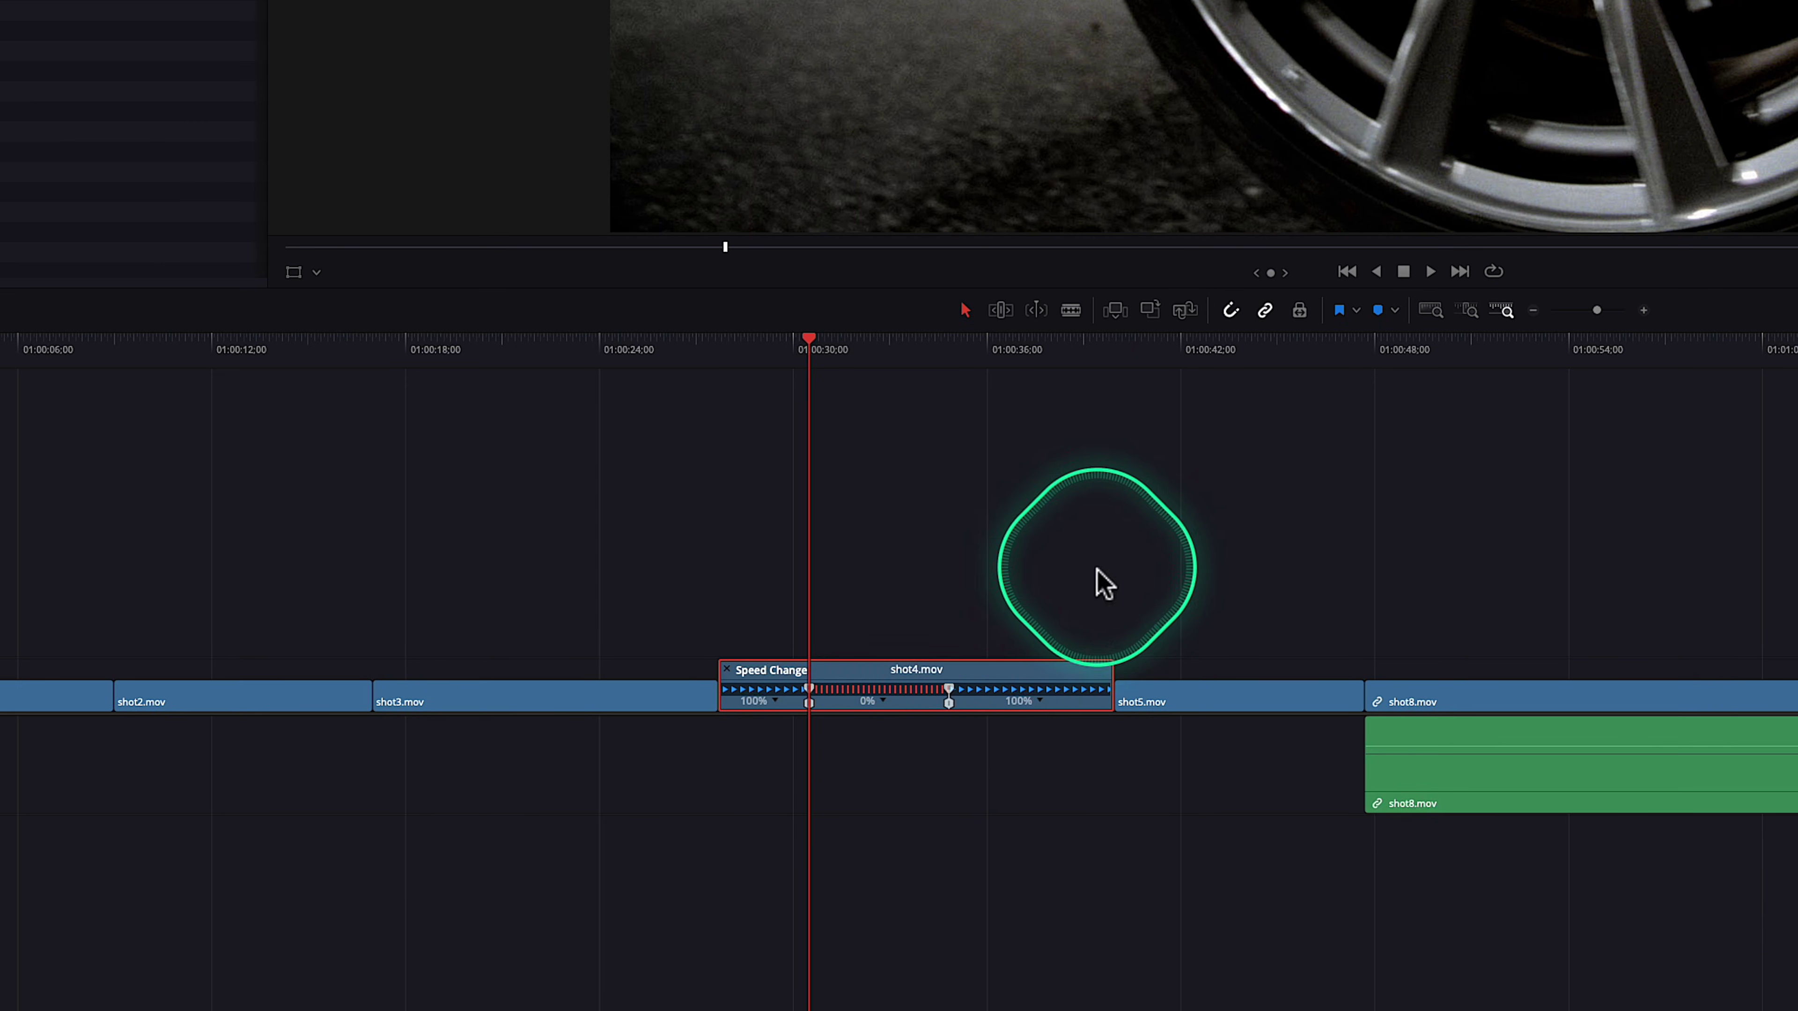
Check the timeline at the end of the extended shot4.mov, and undo its freeze frame edits.
drag(1109, 362, 1125, 357)
key(super+z)
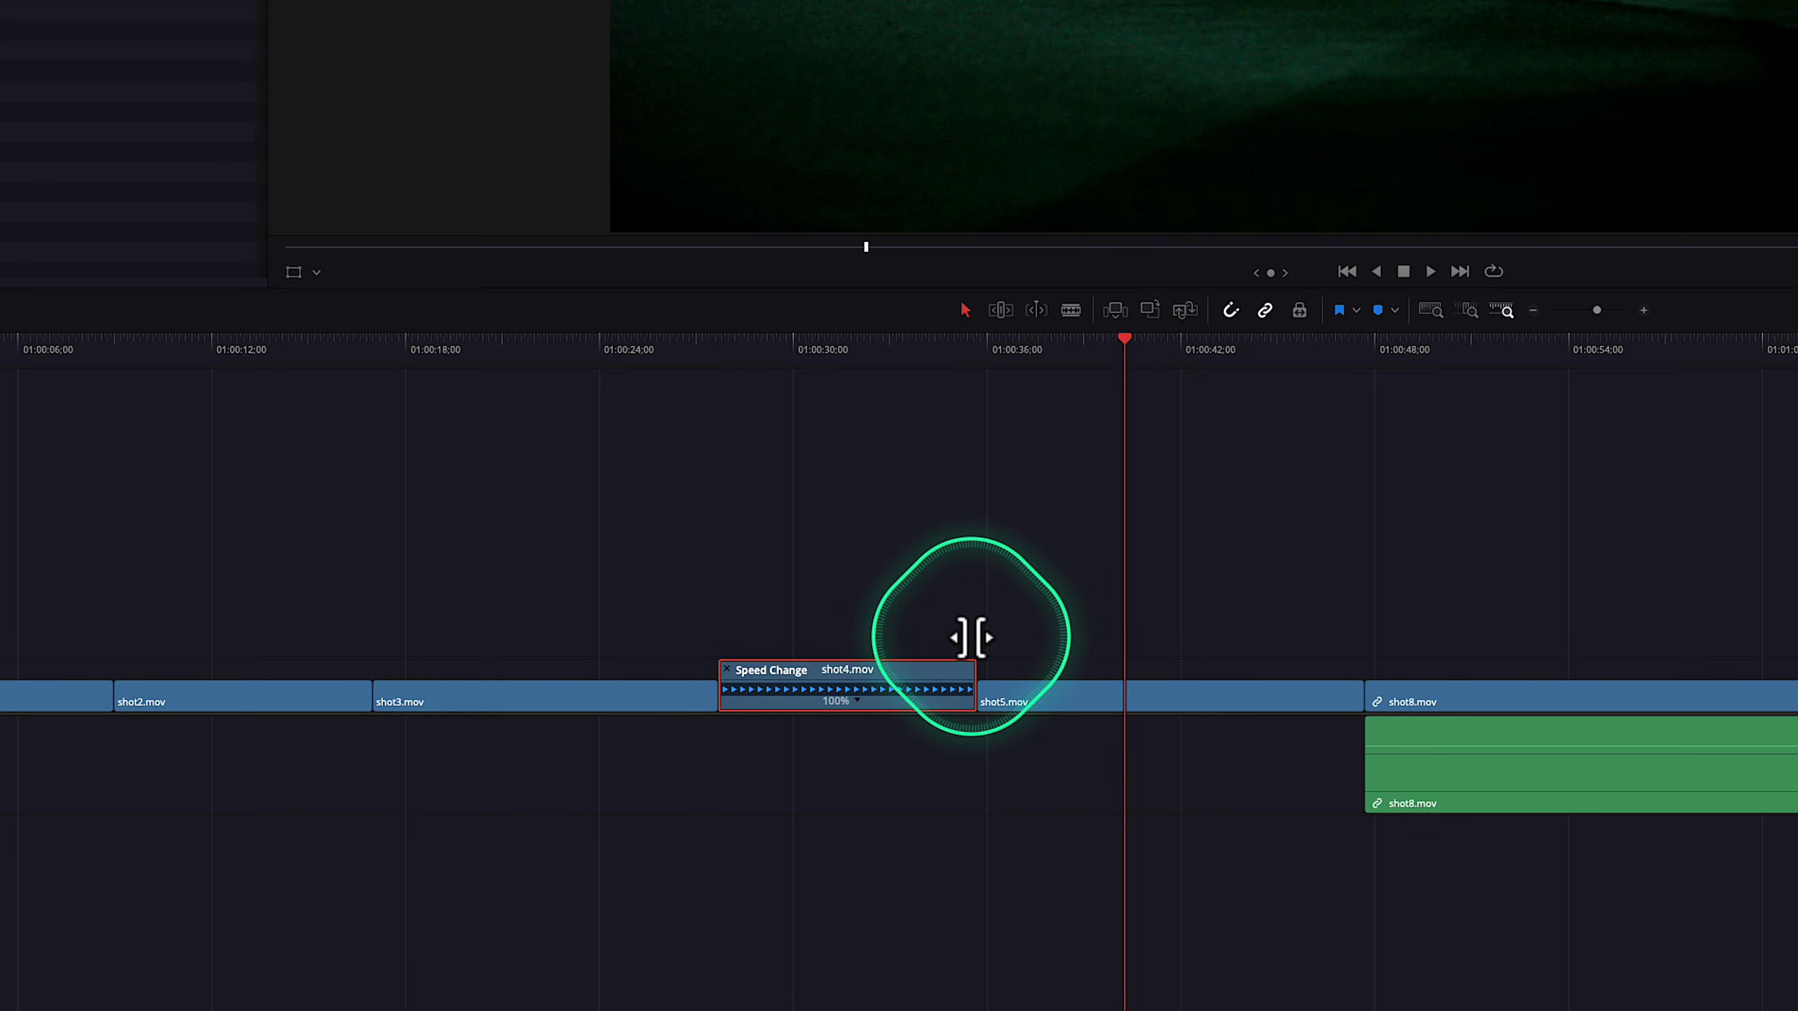
click(1118, 711)
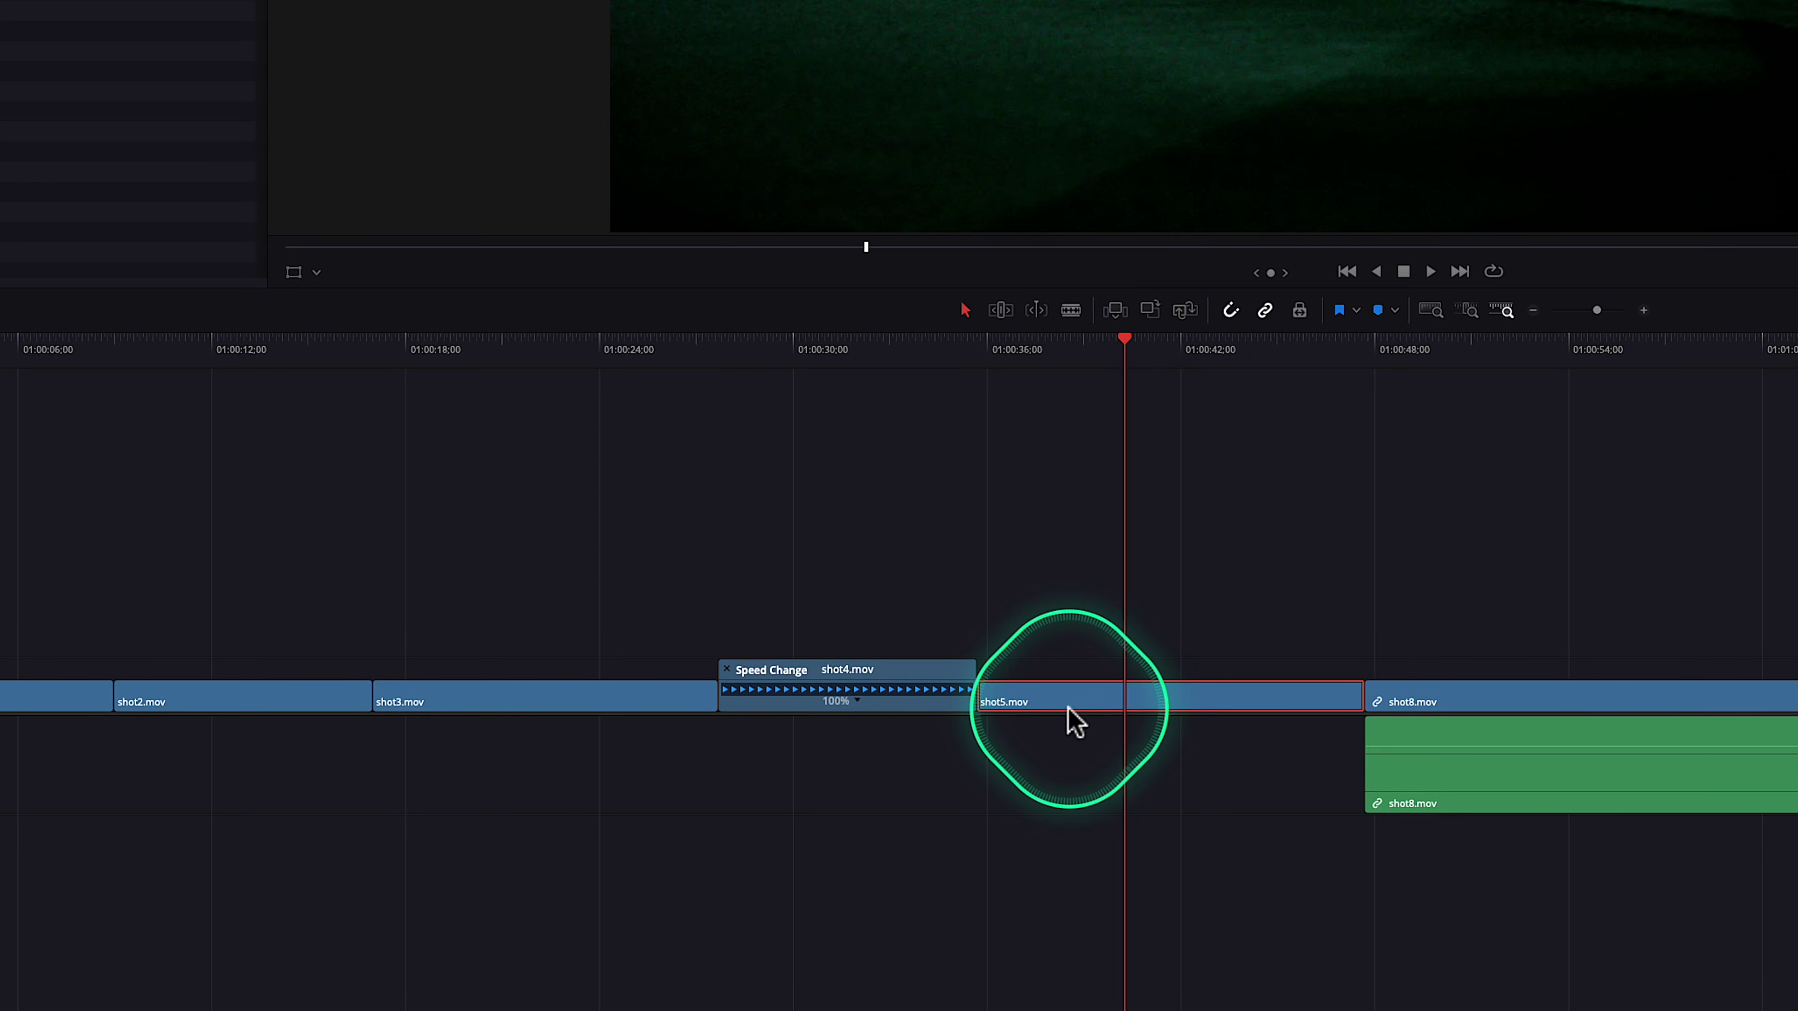
Place the playhead at about 01:00:30;19, activate Trim Edit Mode and add a freeze frame to shot4.mov there.
click(821, 342)
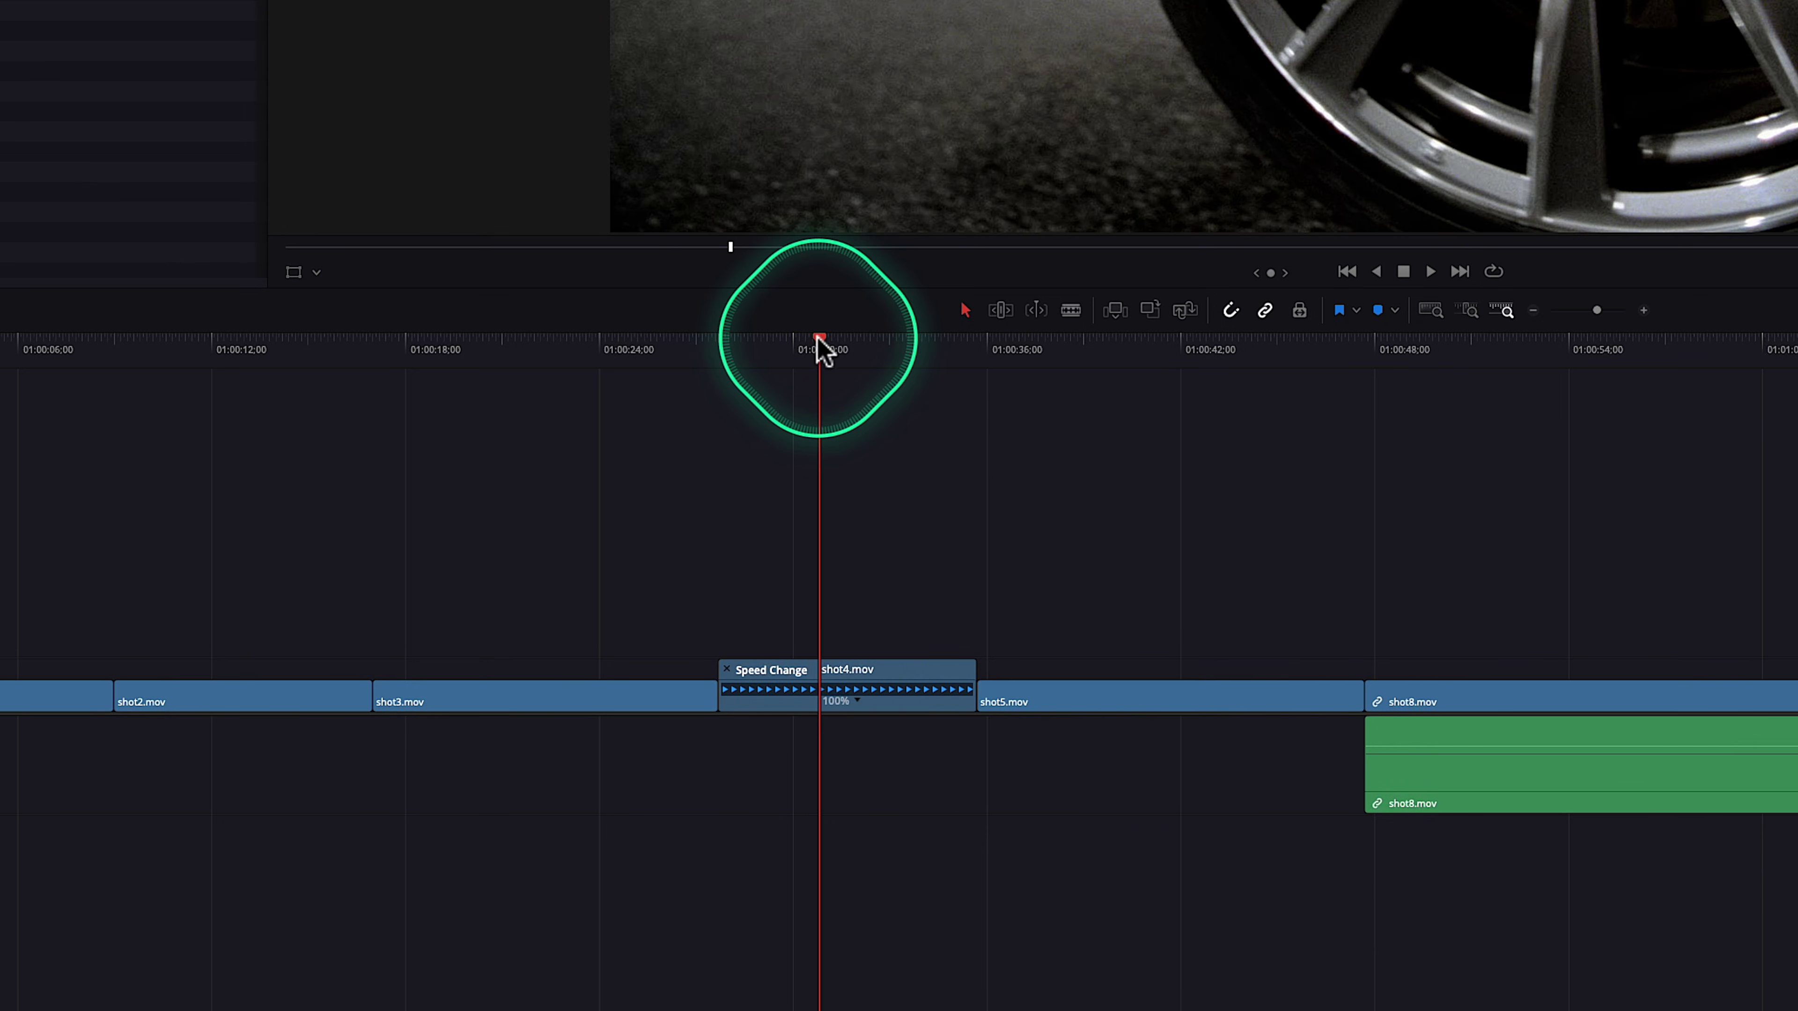
drag(819, 338, 814, 340)
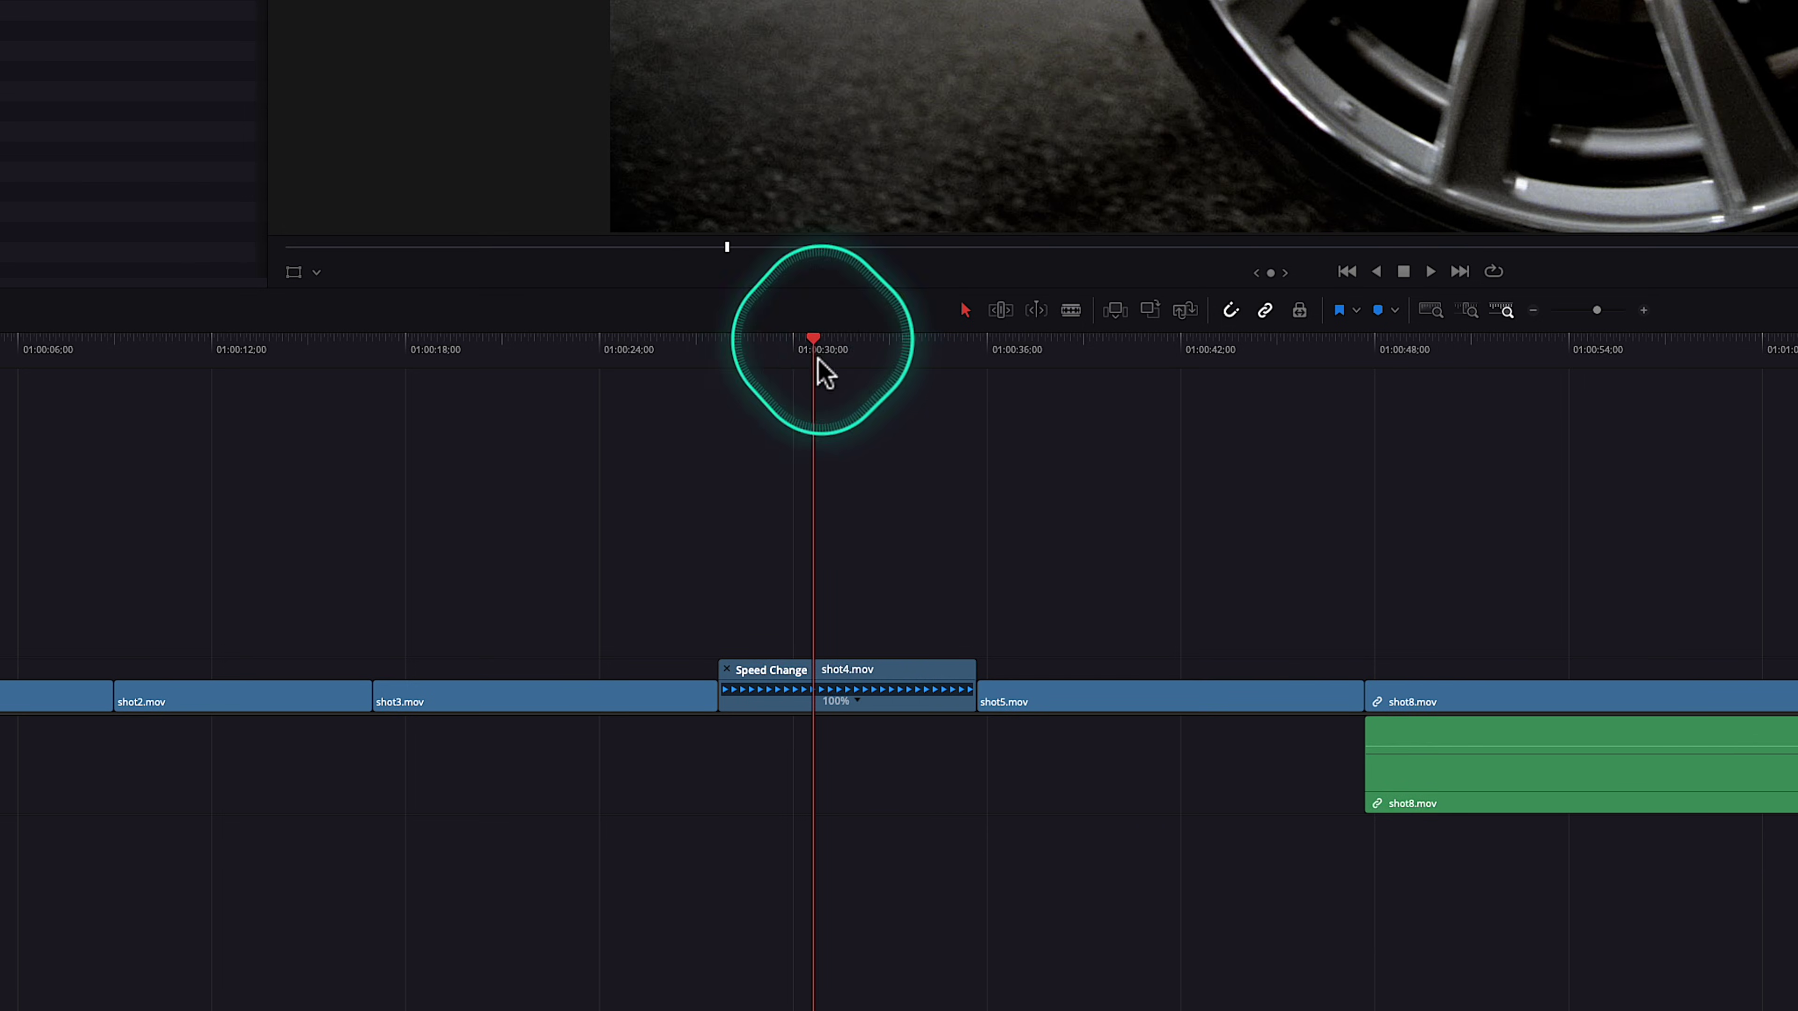
click(1000, 312)
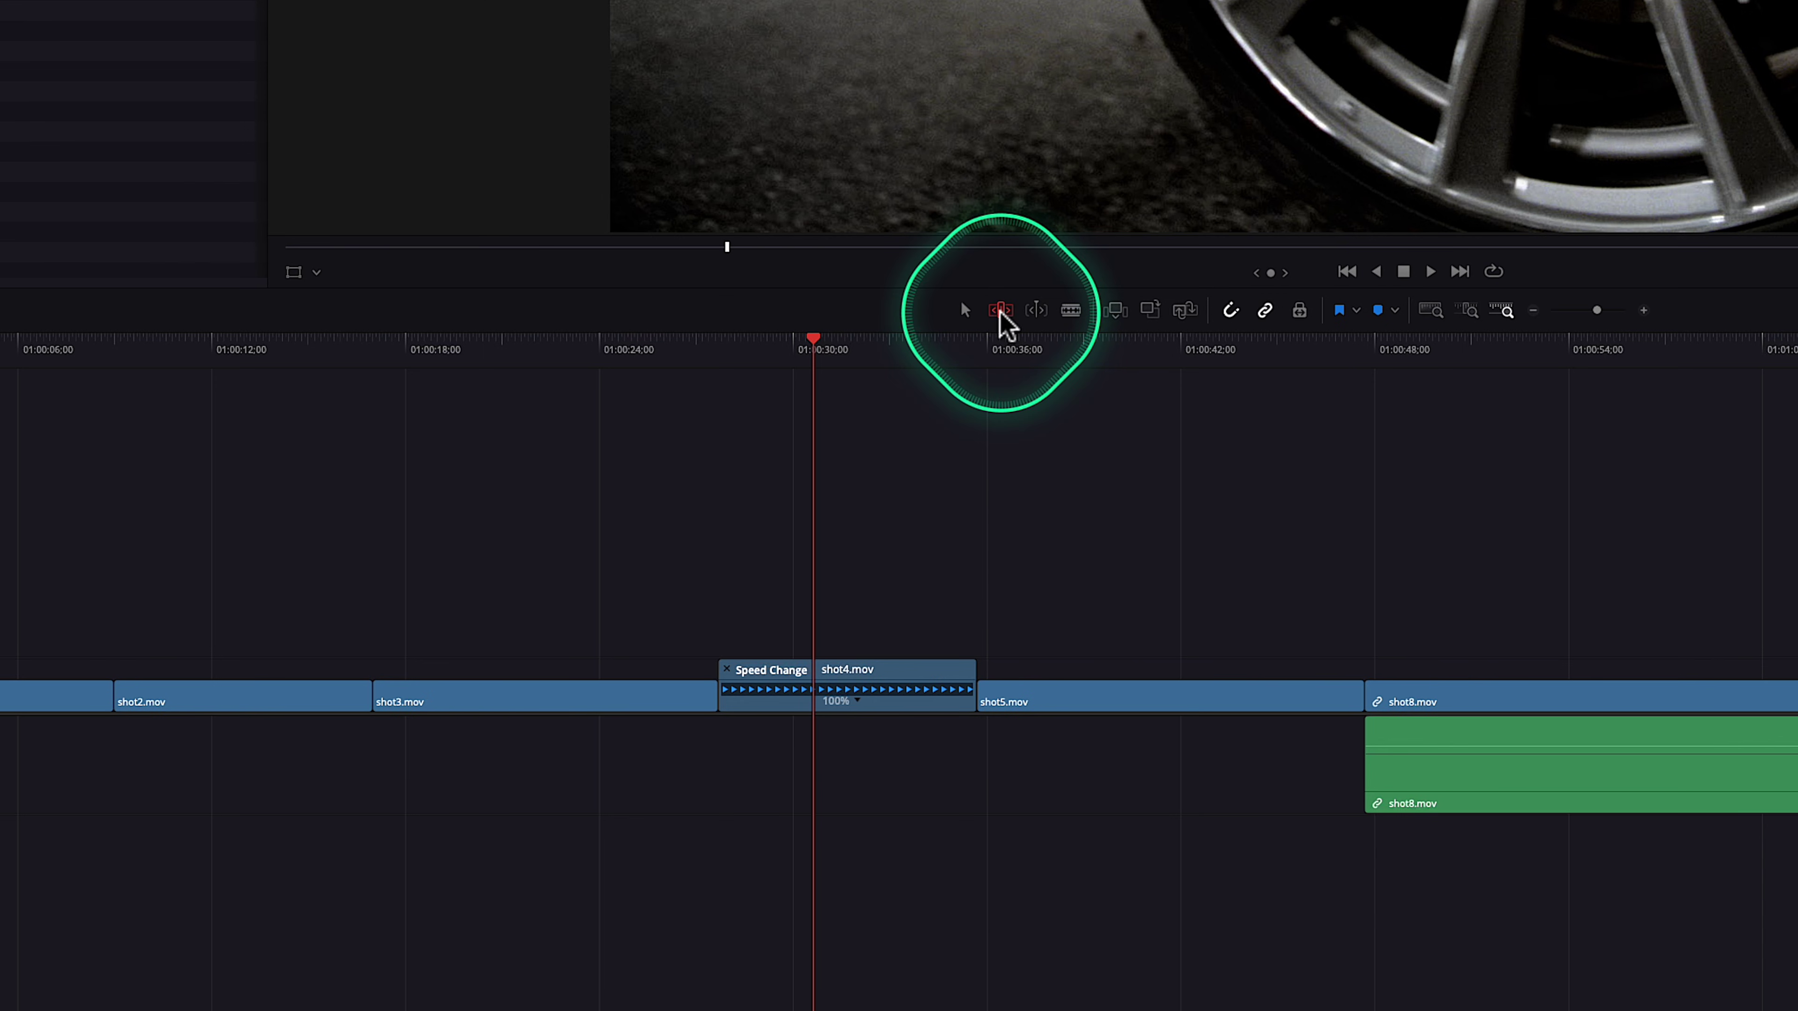
click(858, 702)
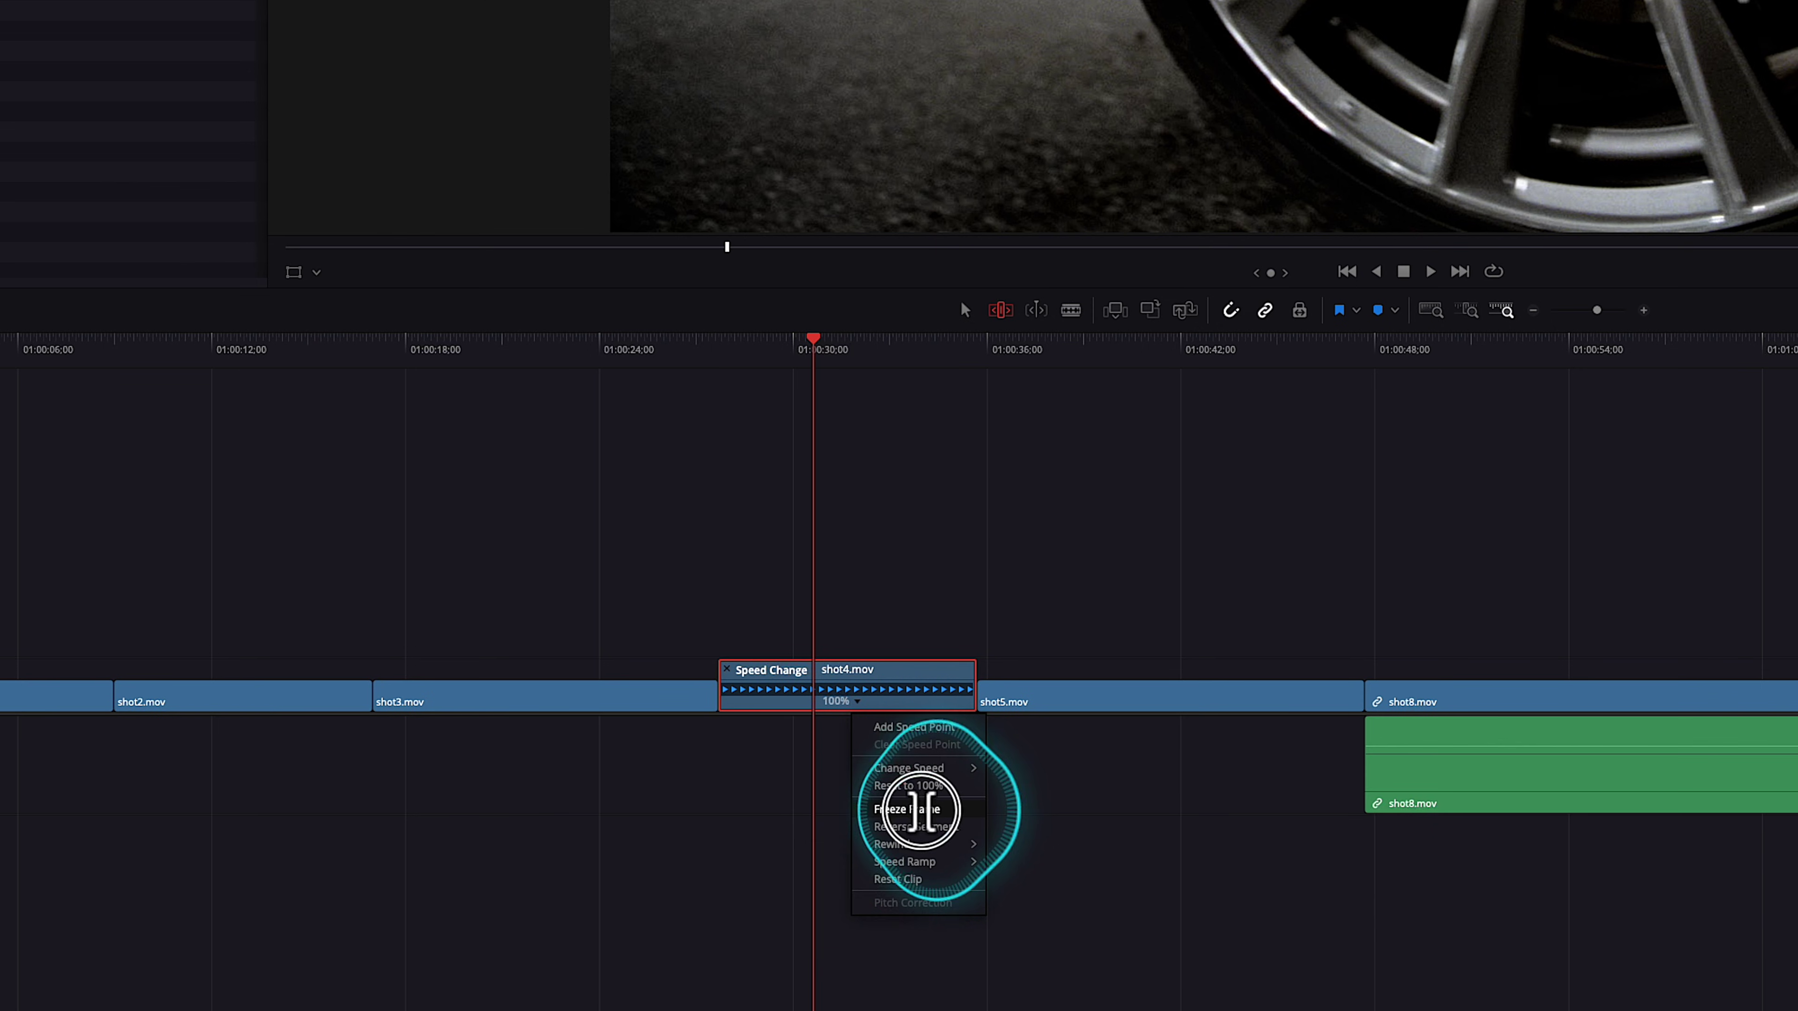
click(906, 810)
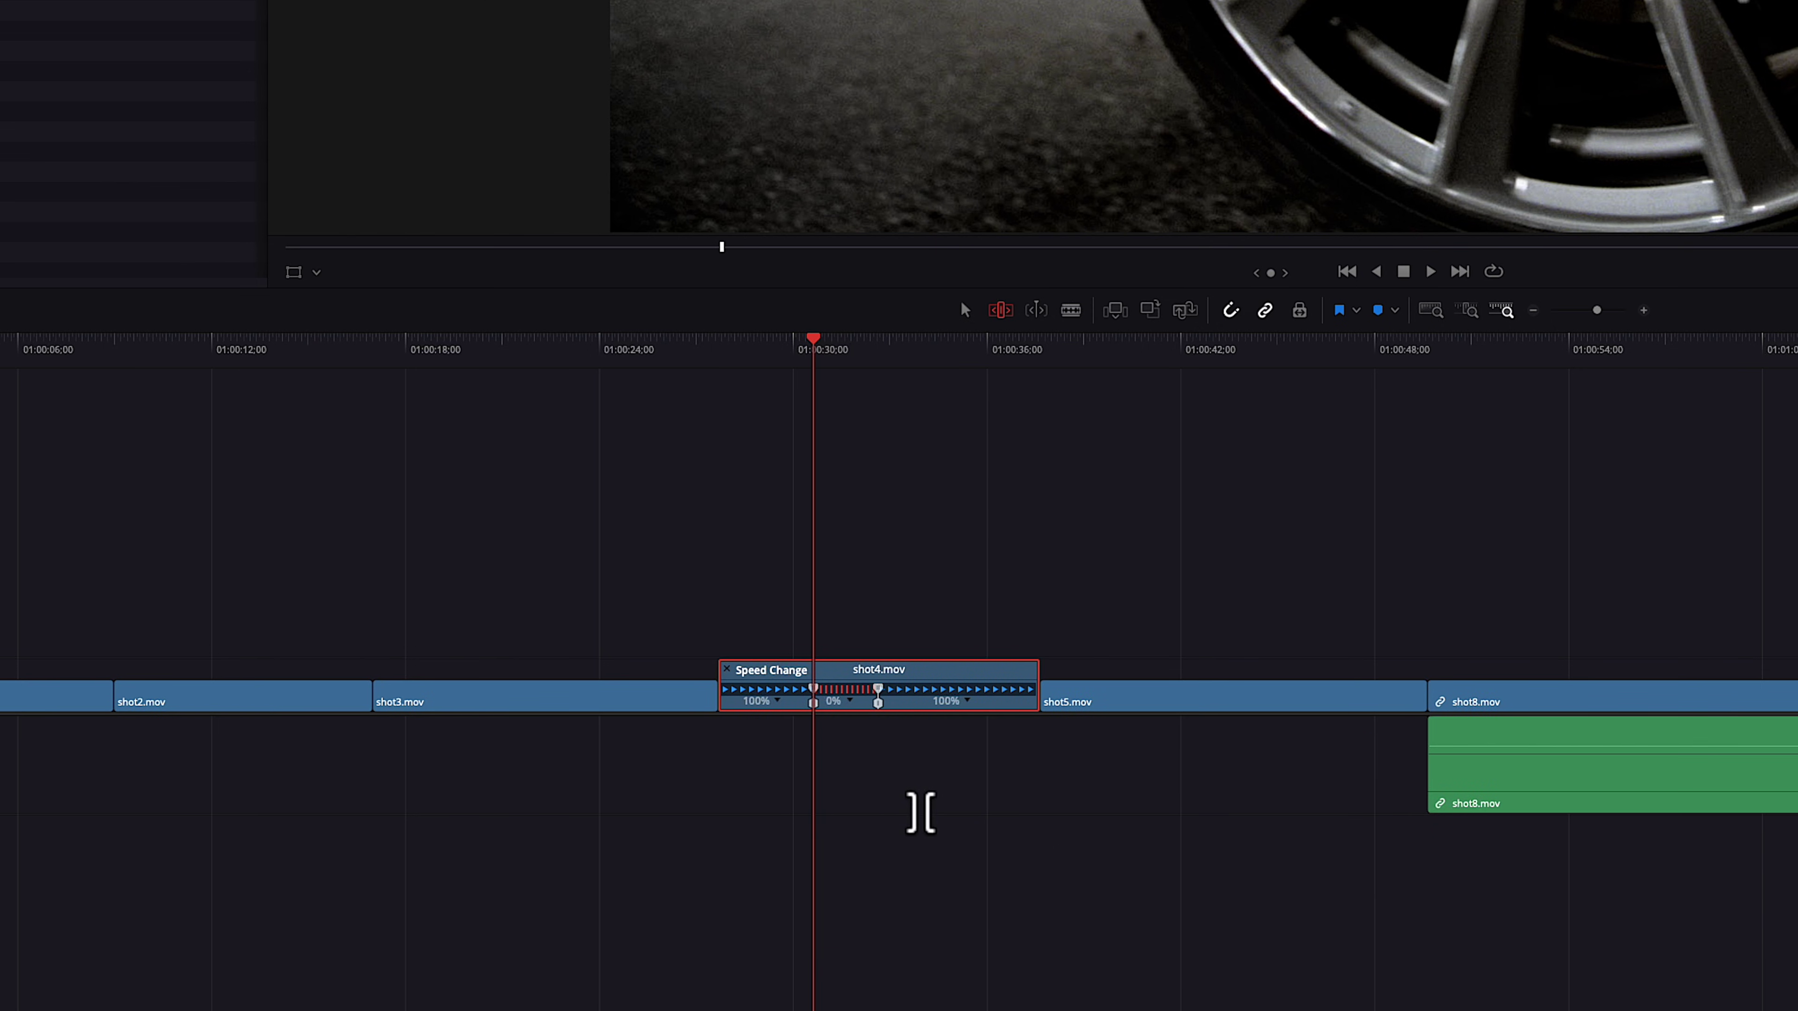
Lengthen the 0% freeze segment of shot4.mov, shorten it to about one second with its end speed point, and play it back.
drag(878, 688, 916, 688)
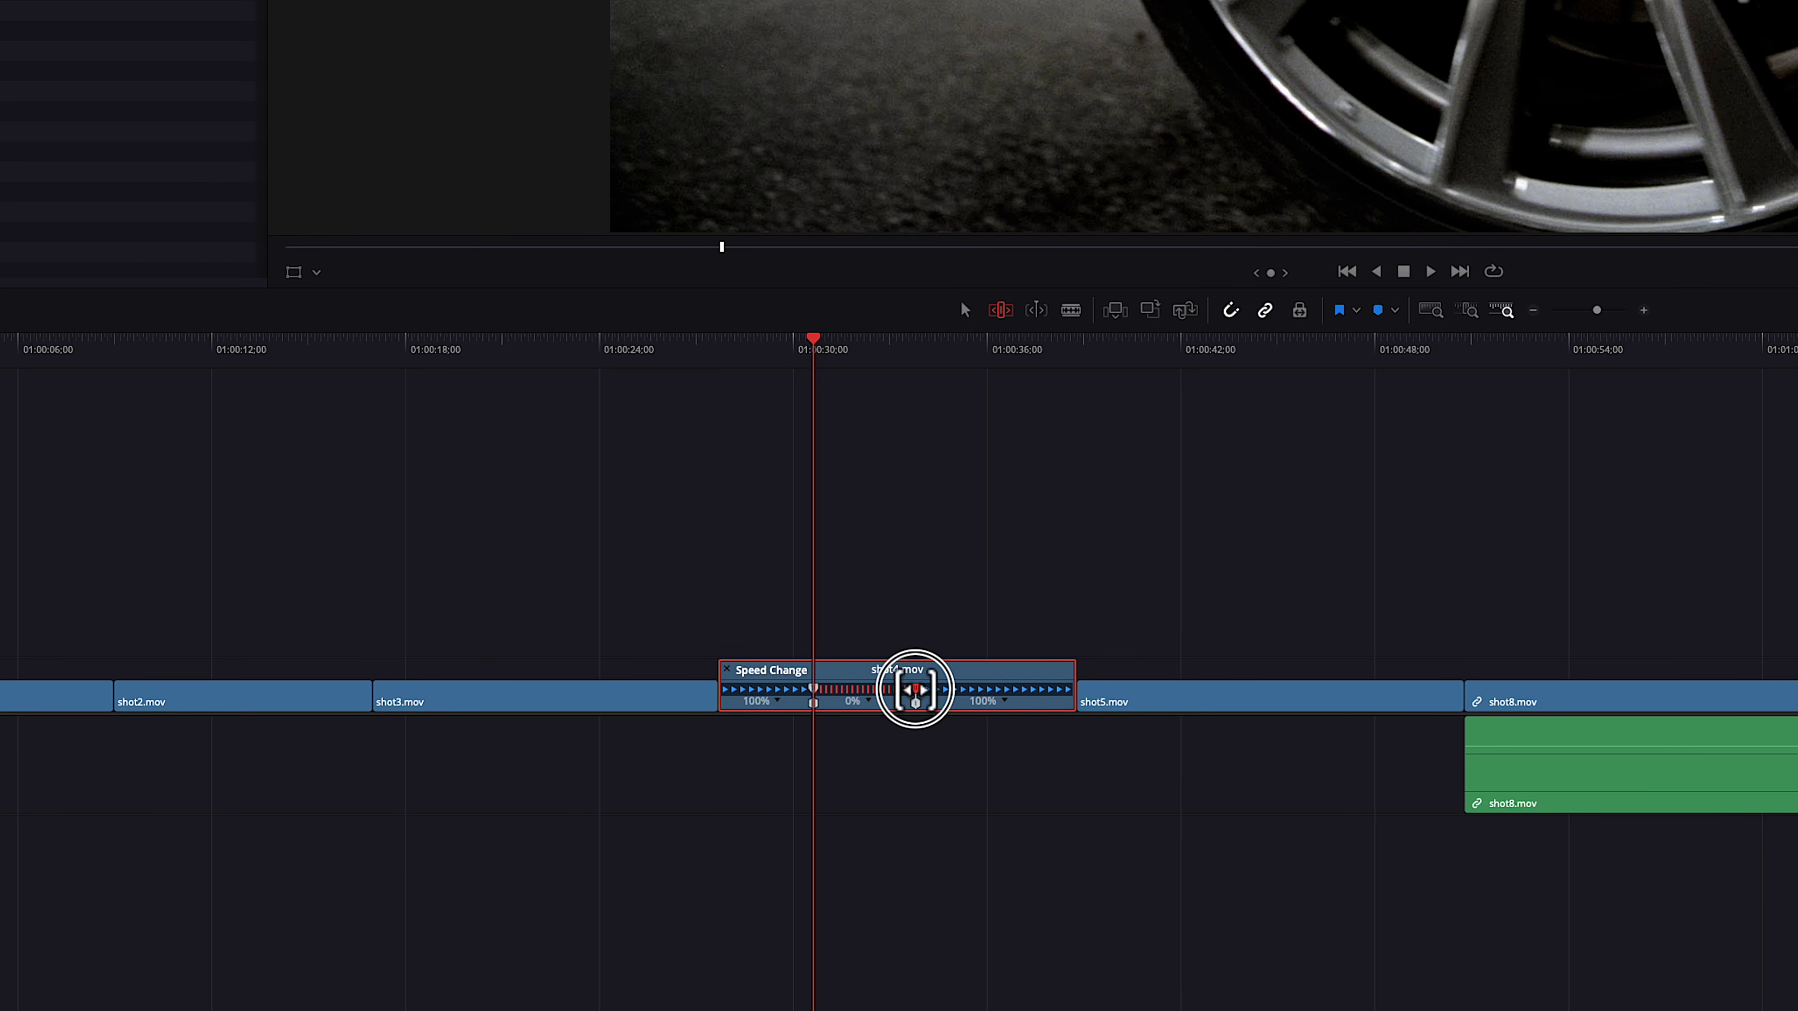
drag(916, 689, 846, 708)
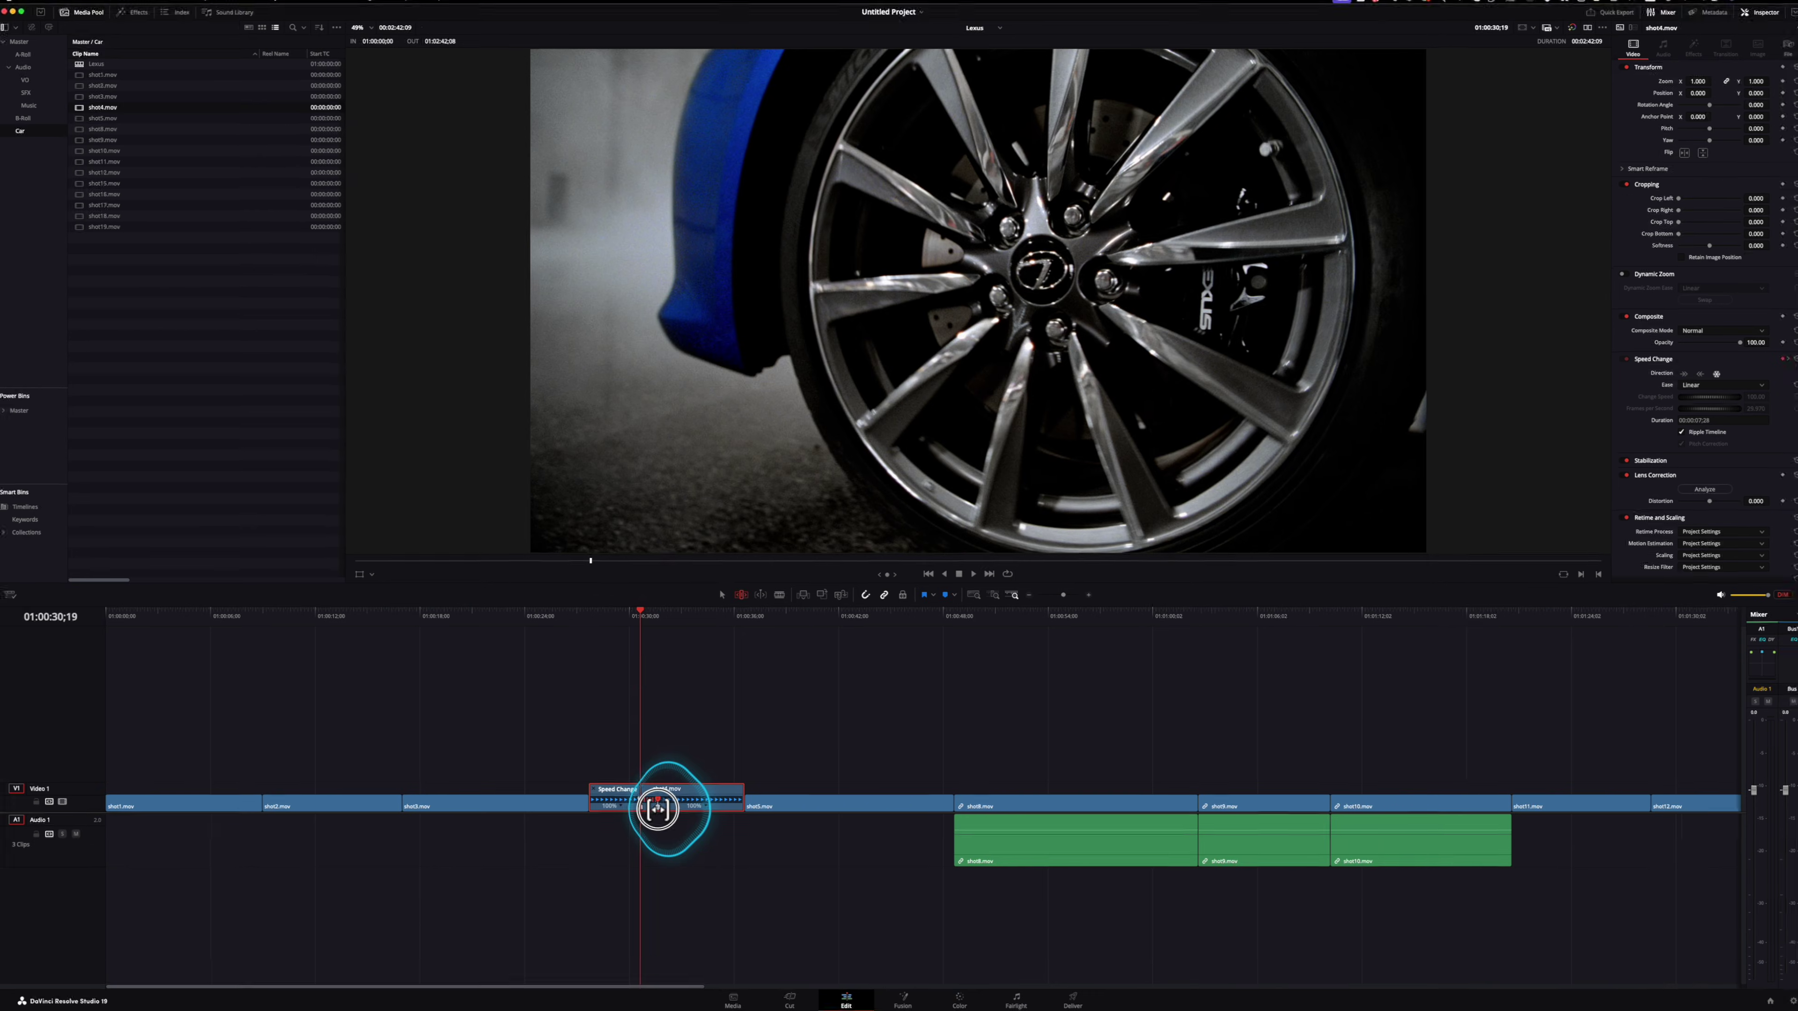
key(space)
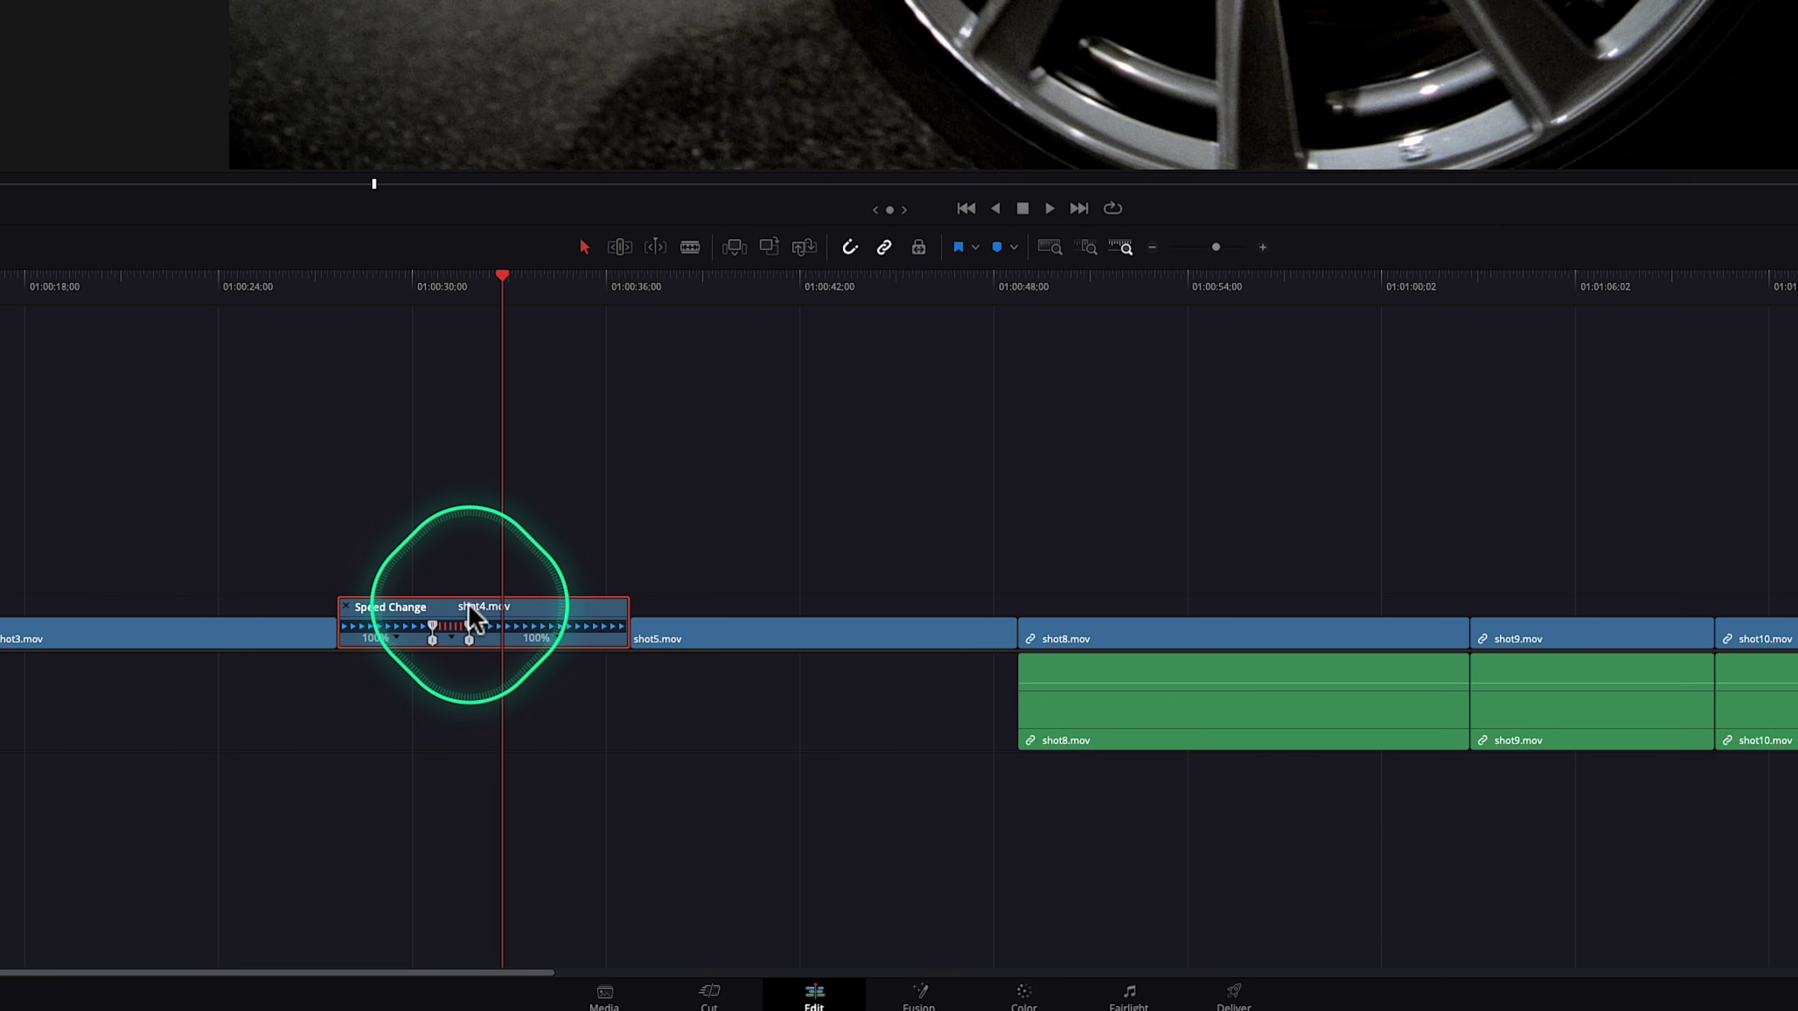
Show the retime curve of shot4.mov and hide Retime Frame, leaving only the Retime Speed curve.
right_click(659, 789)
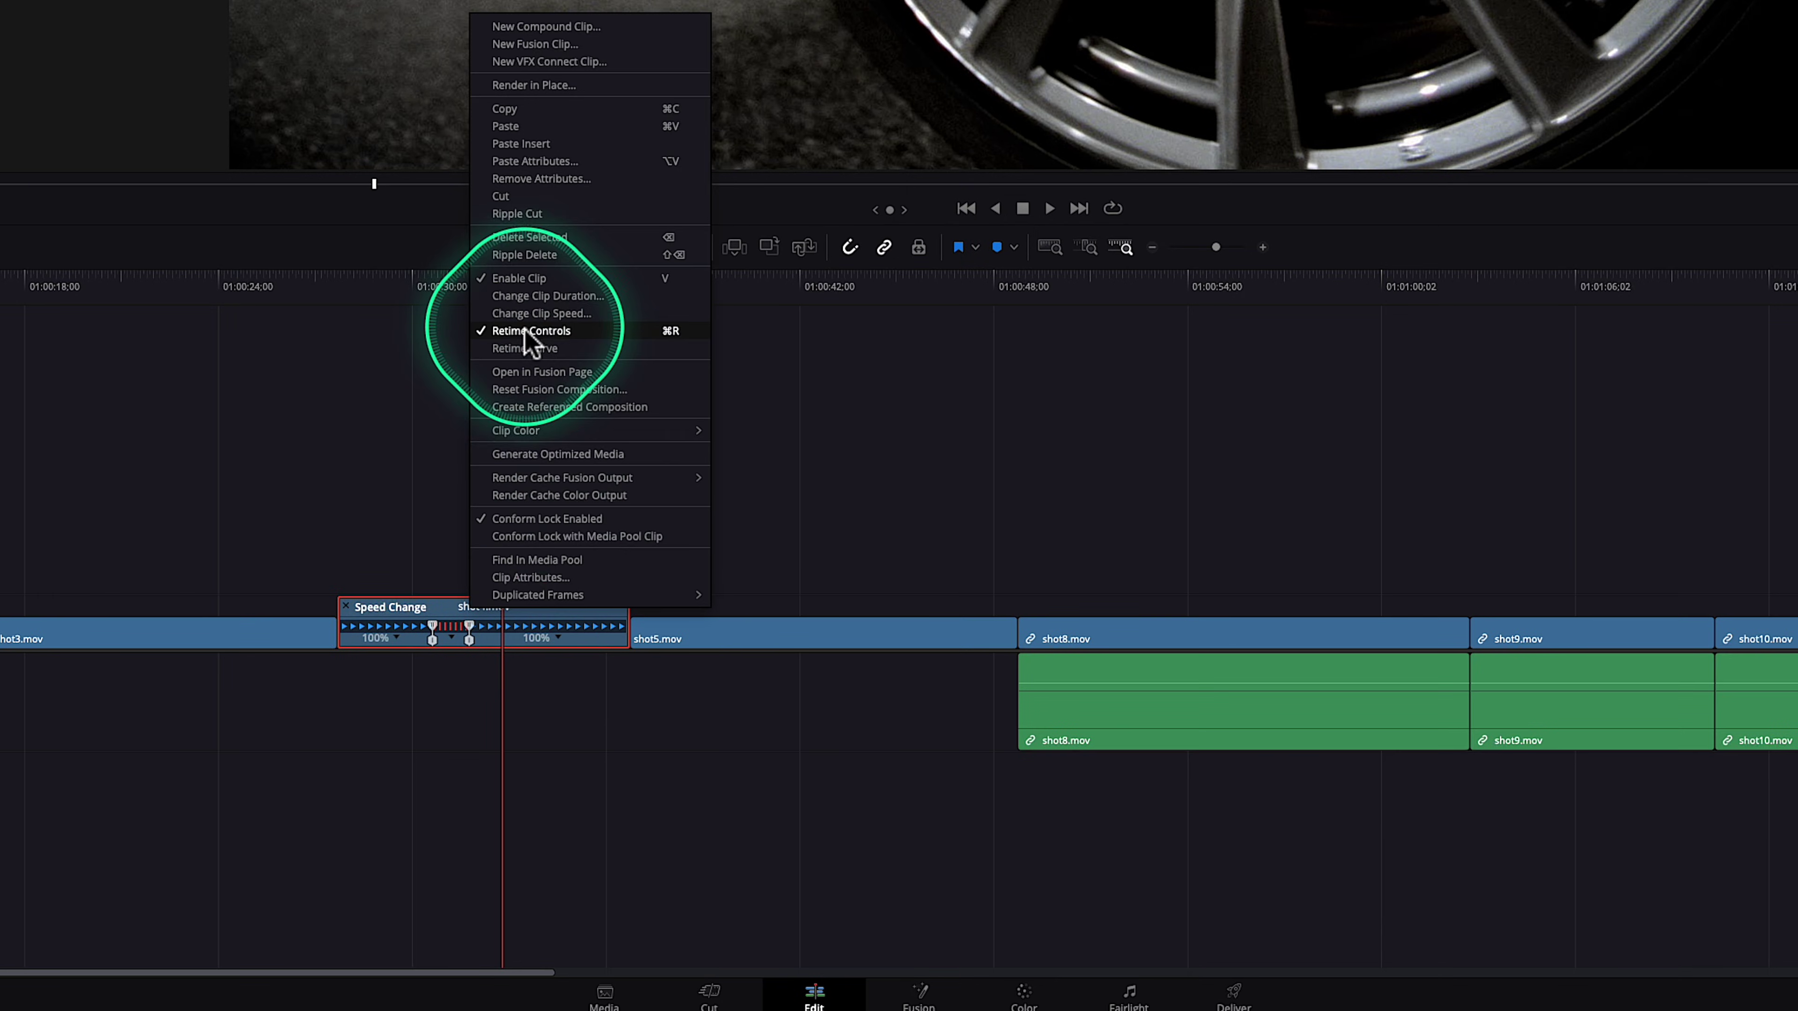
click(538, 358)
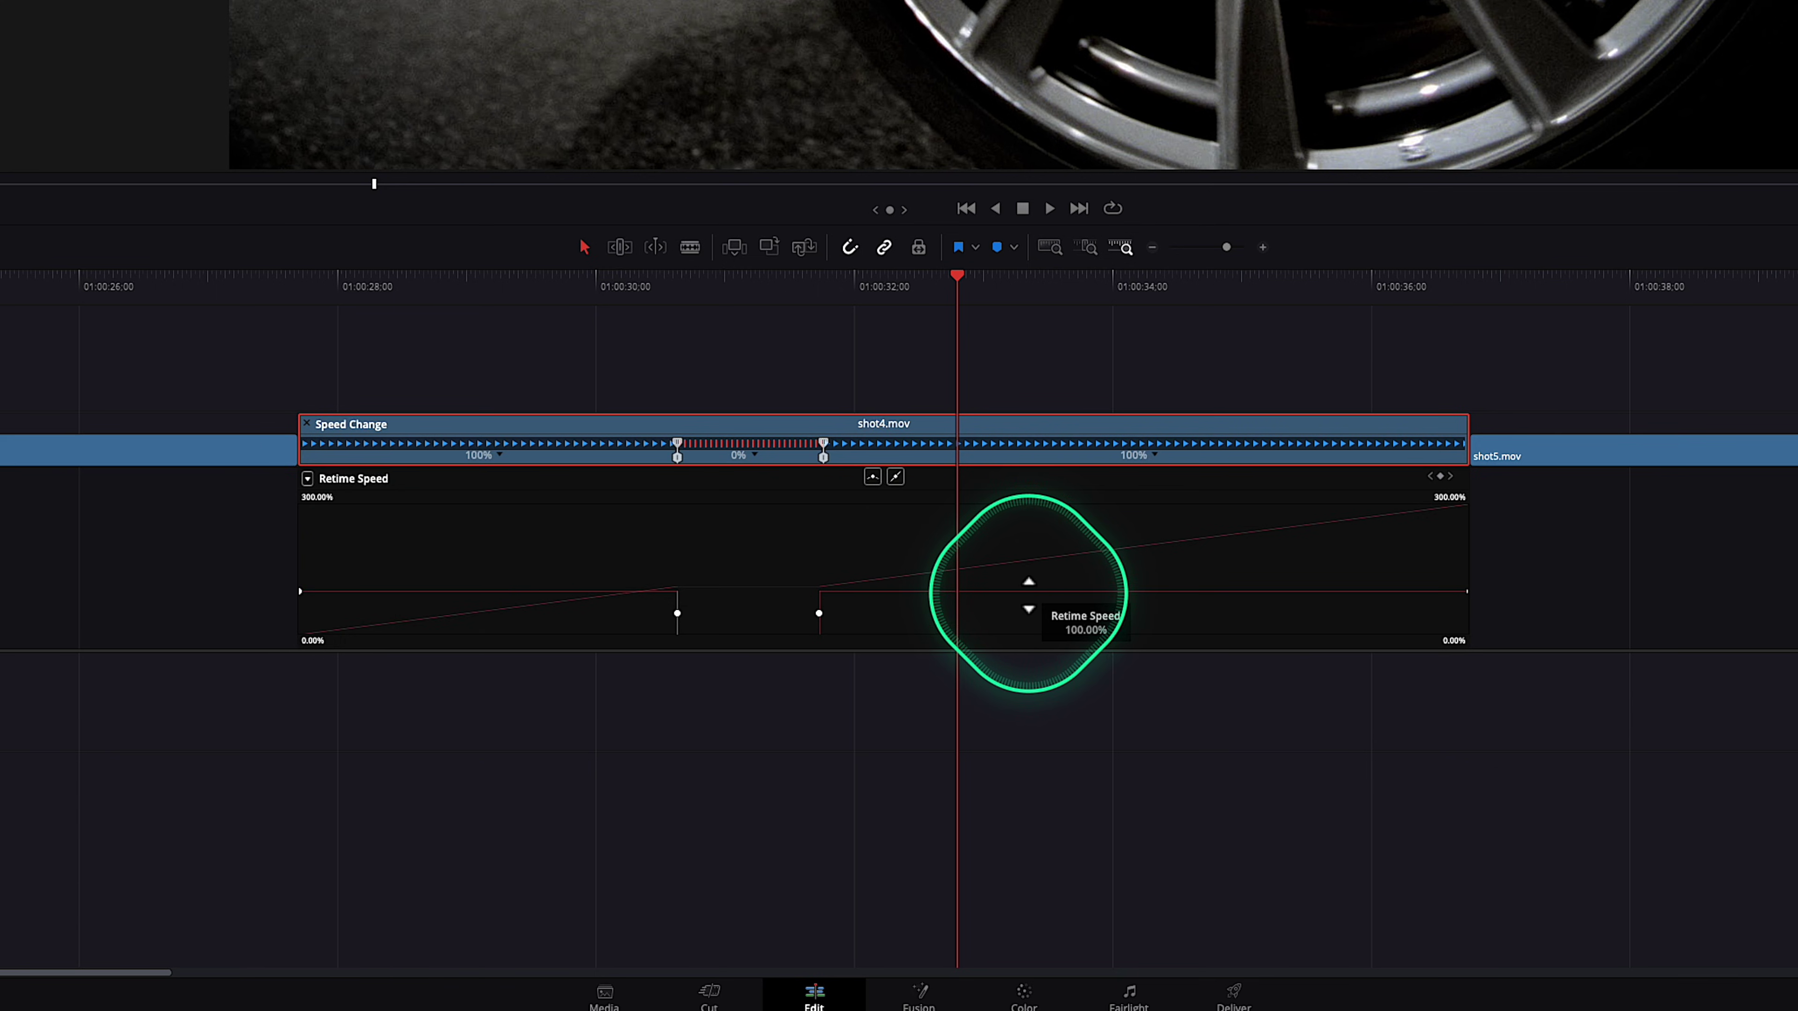
click(307, 478)
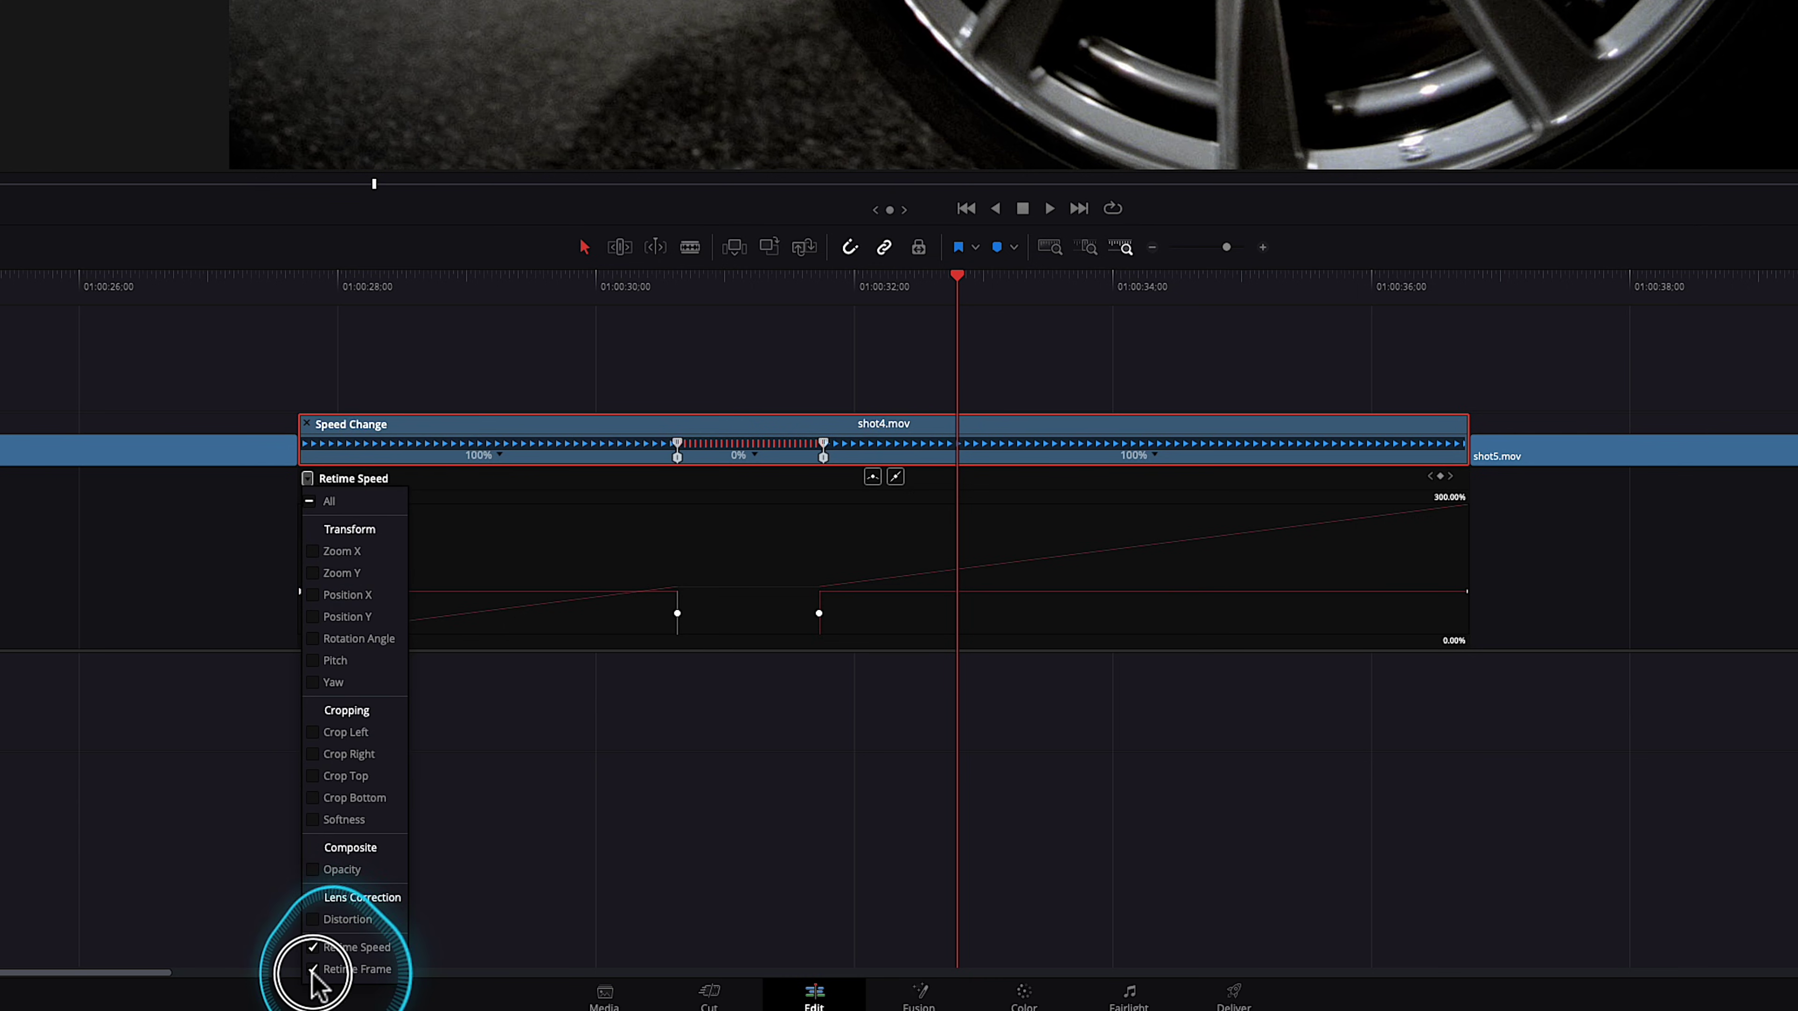
click(315, 970)
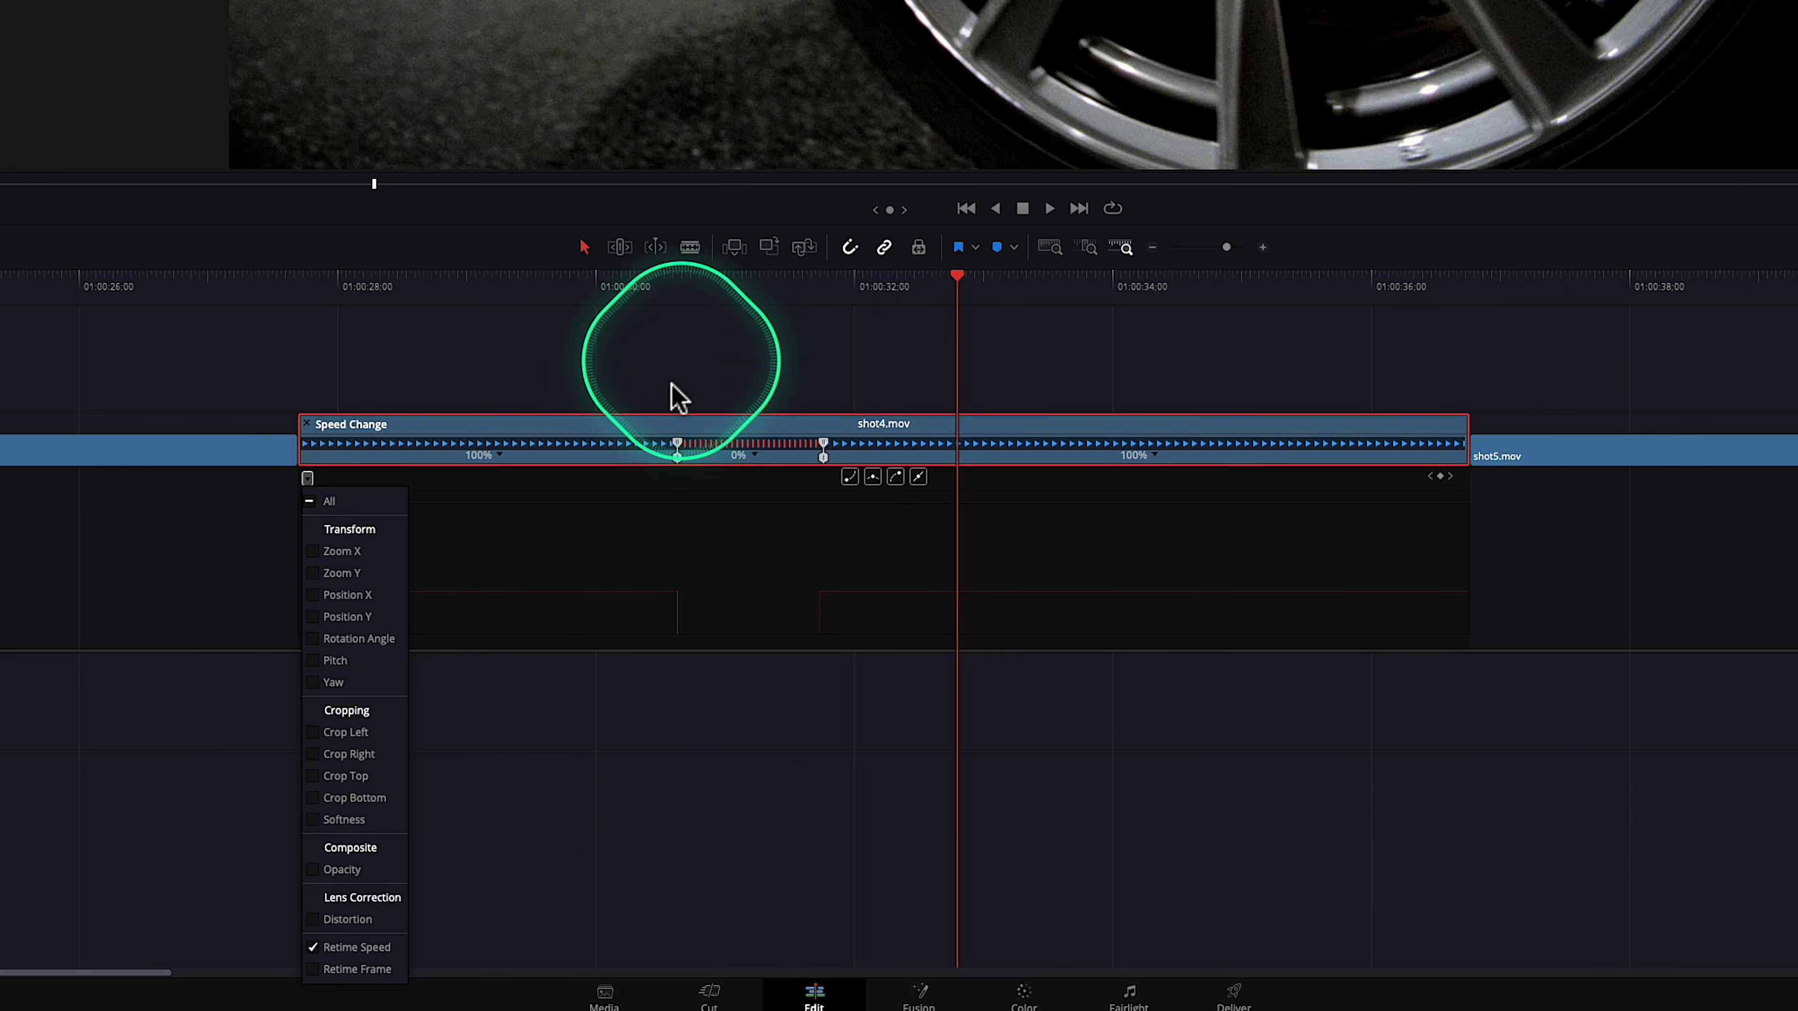
click(653, 563)
Examine the two speed points on the Retime Speed curve and play back shot4.mov across its abrupt freeze.
click(677, 613)
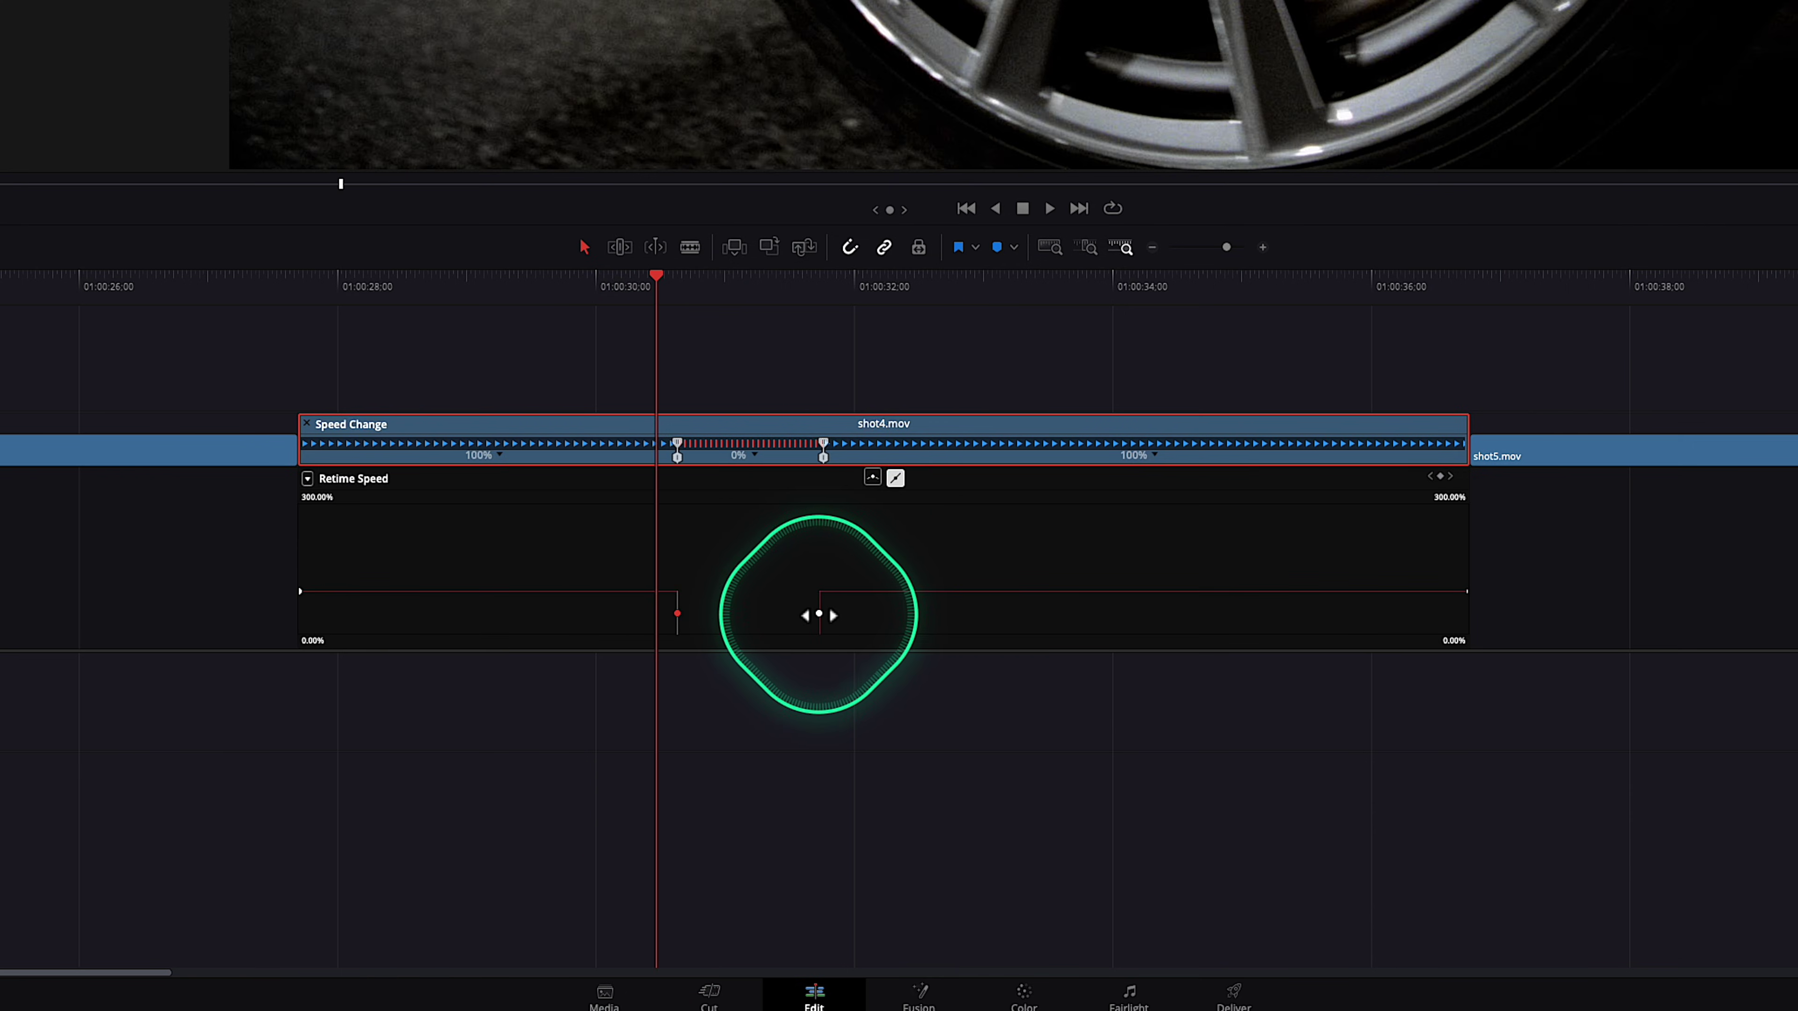
click(819, 613)
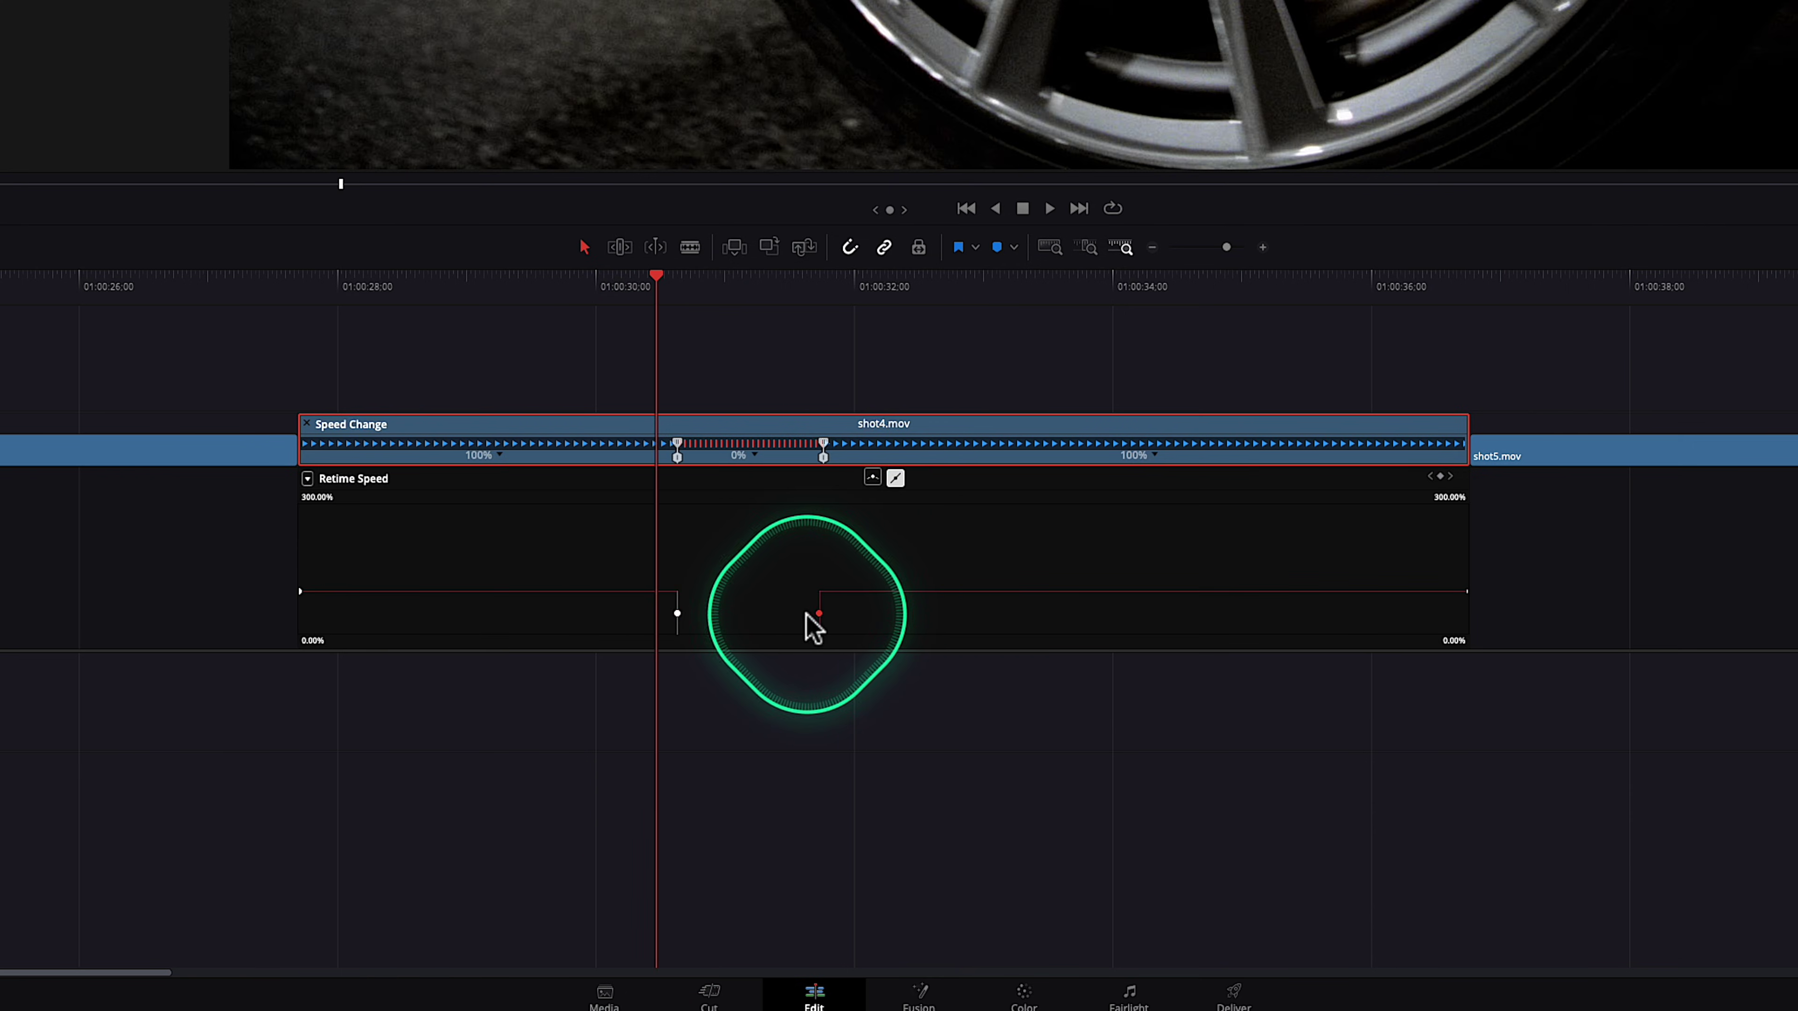
drag(656, 287, 571, 287)
key(space)
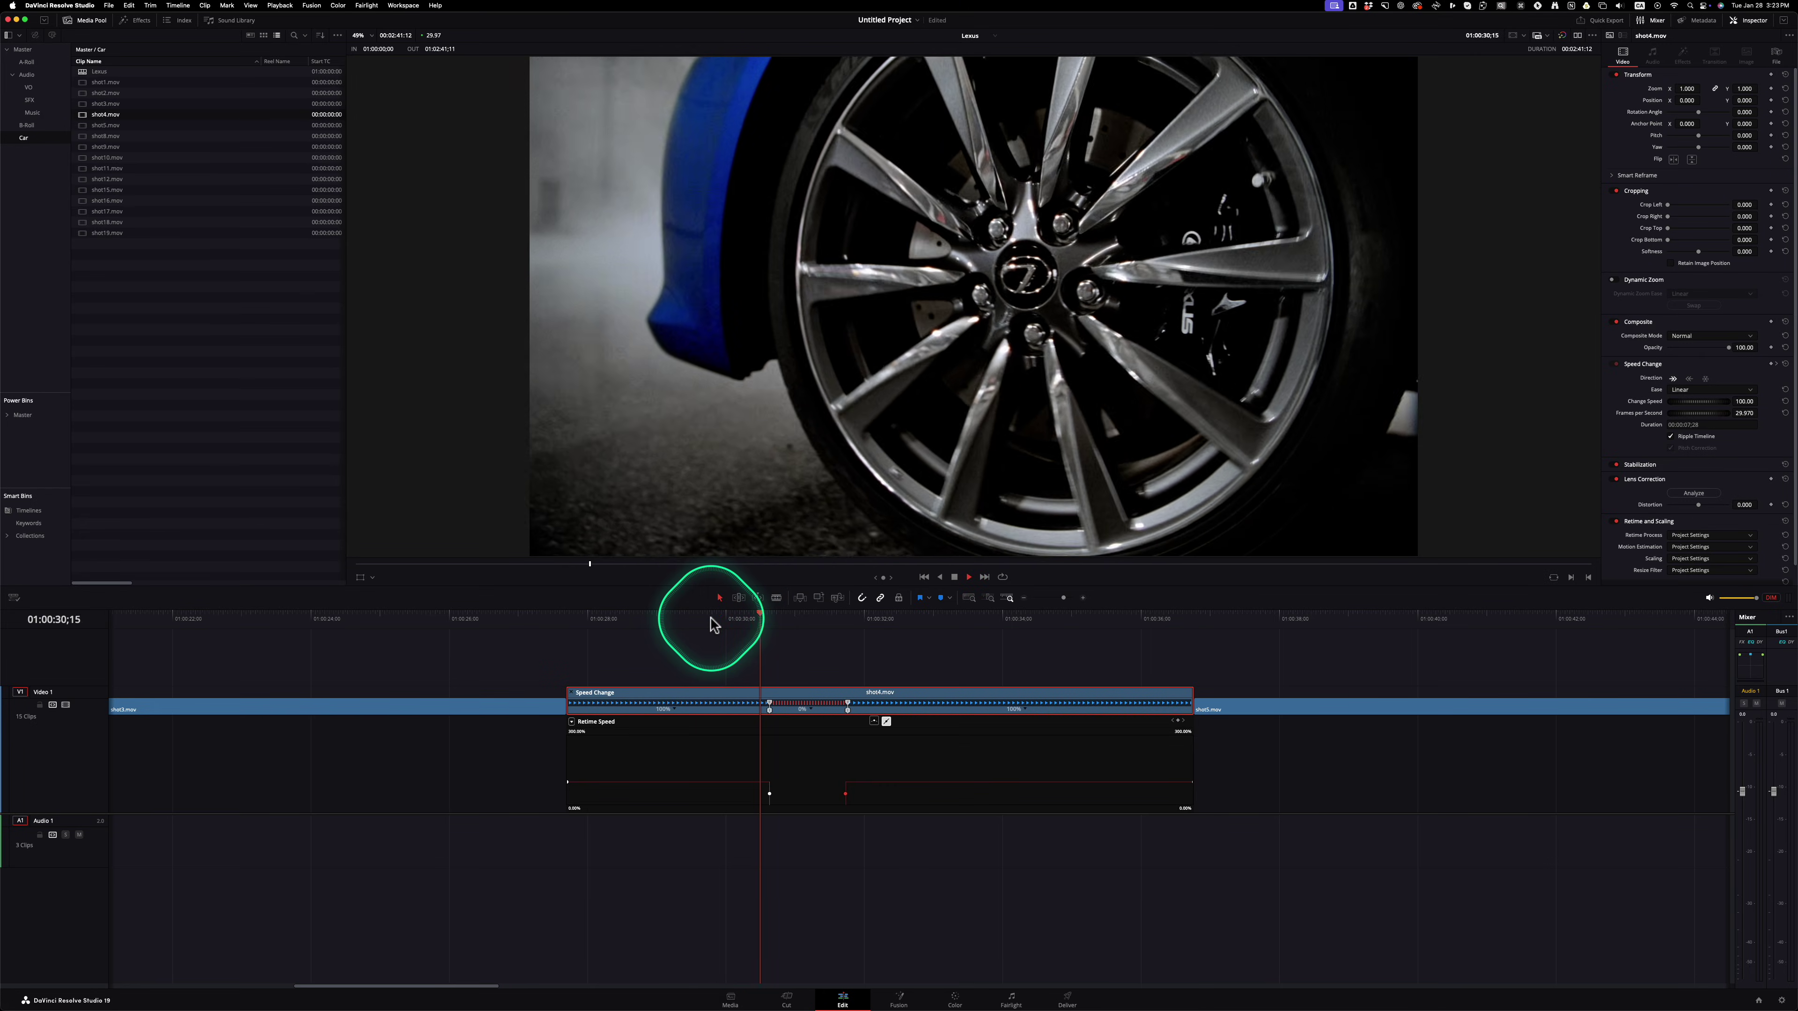
key(space)
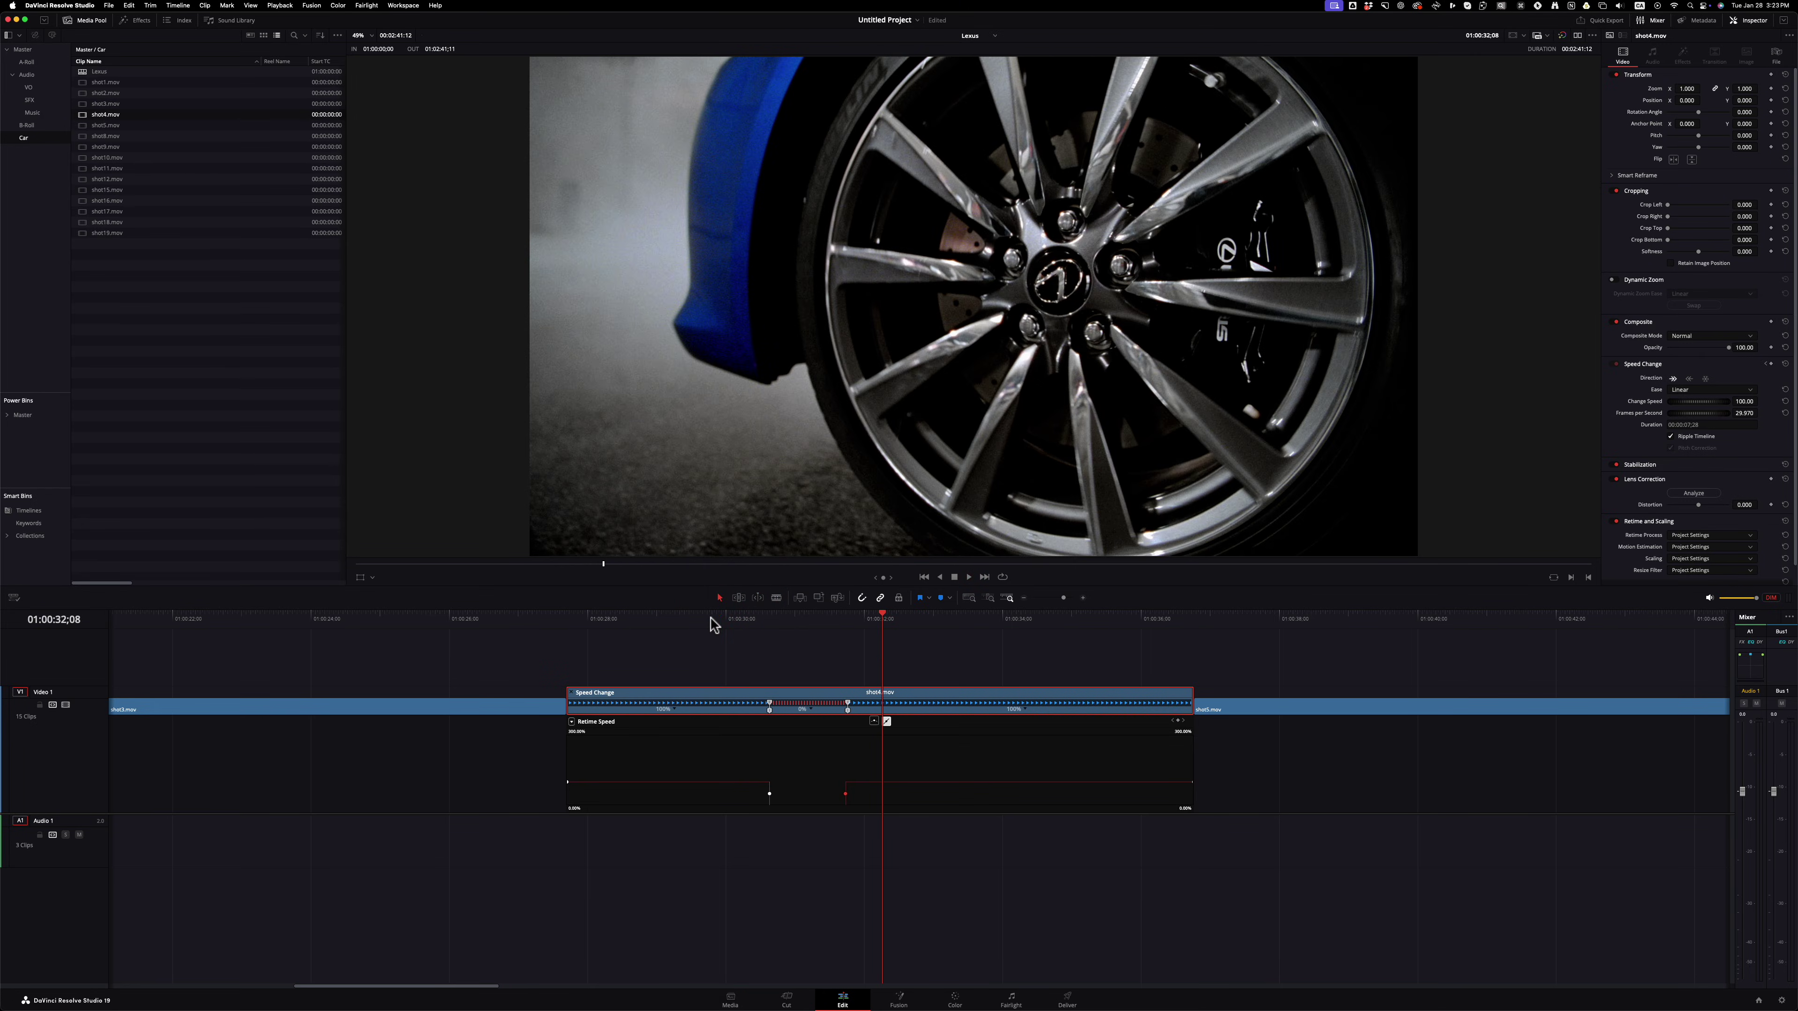
Turn the start and end speed points of the freeze into smooth curves on the Retime Speed graph.
drag(744, 617, 766, 626)
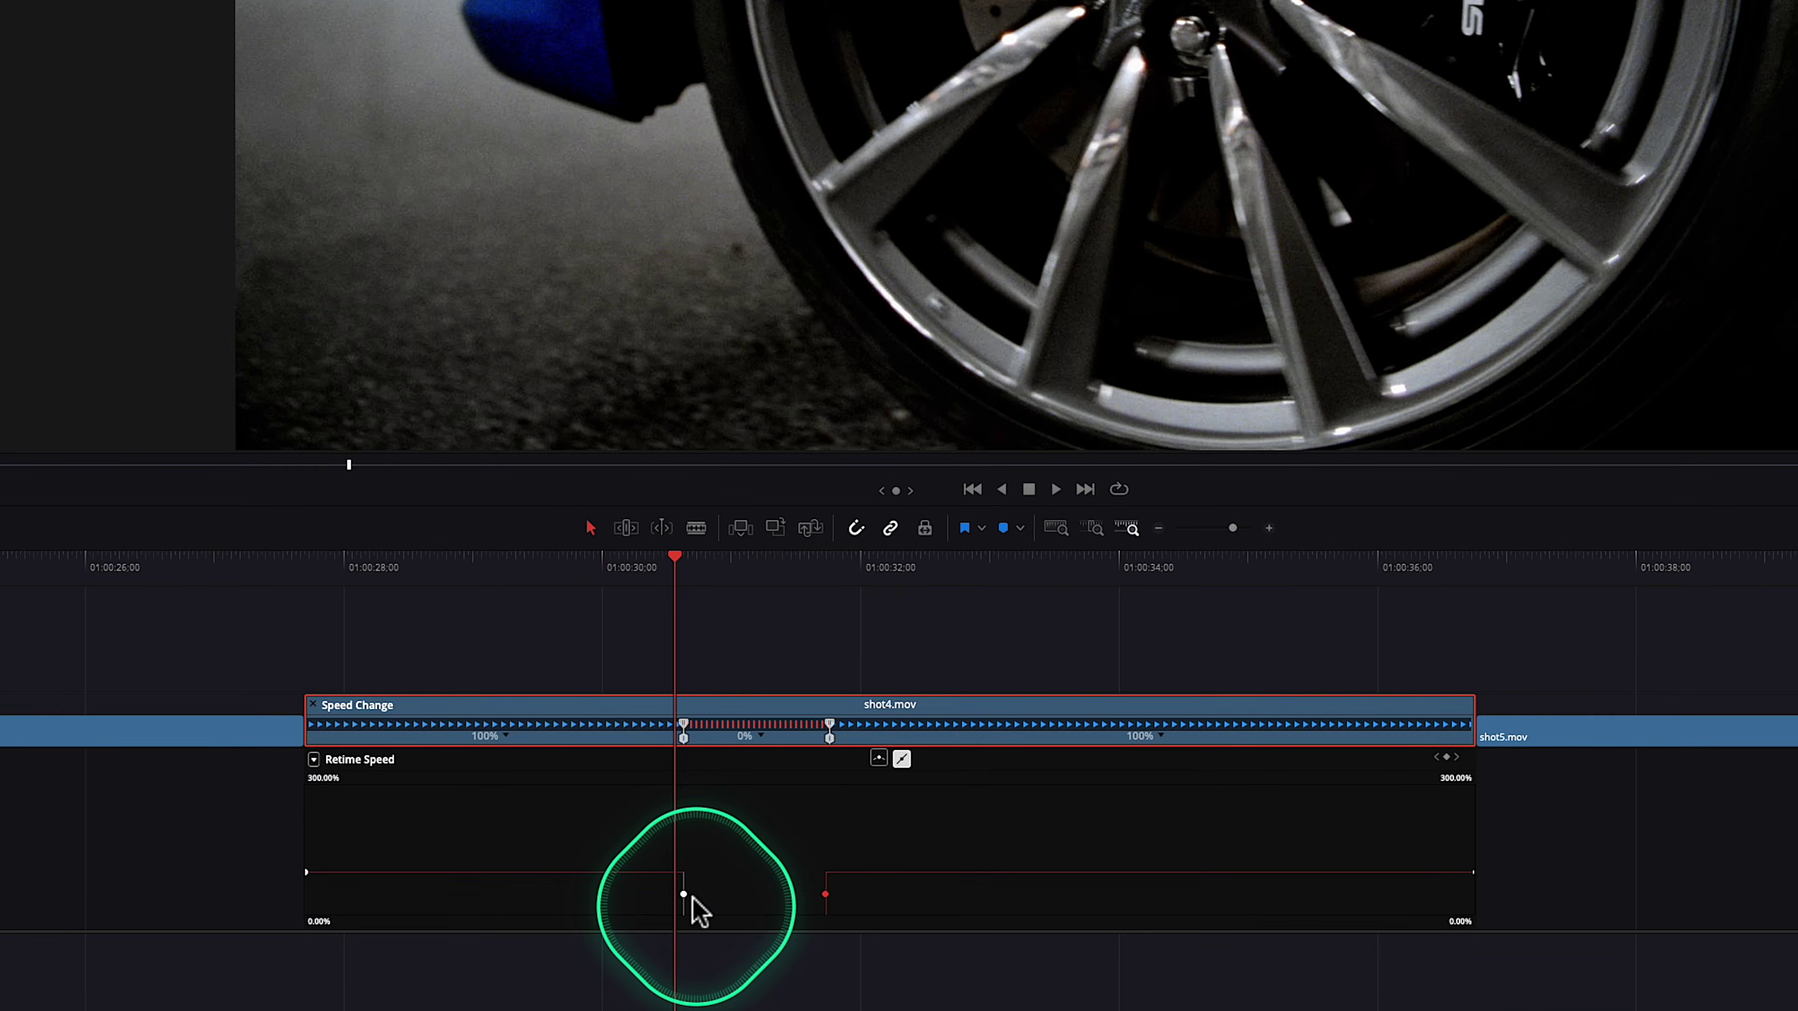
click(684, 894)
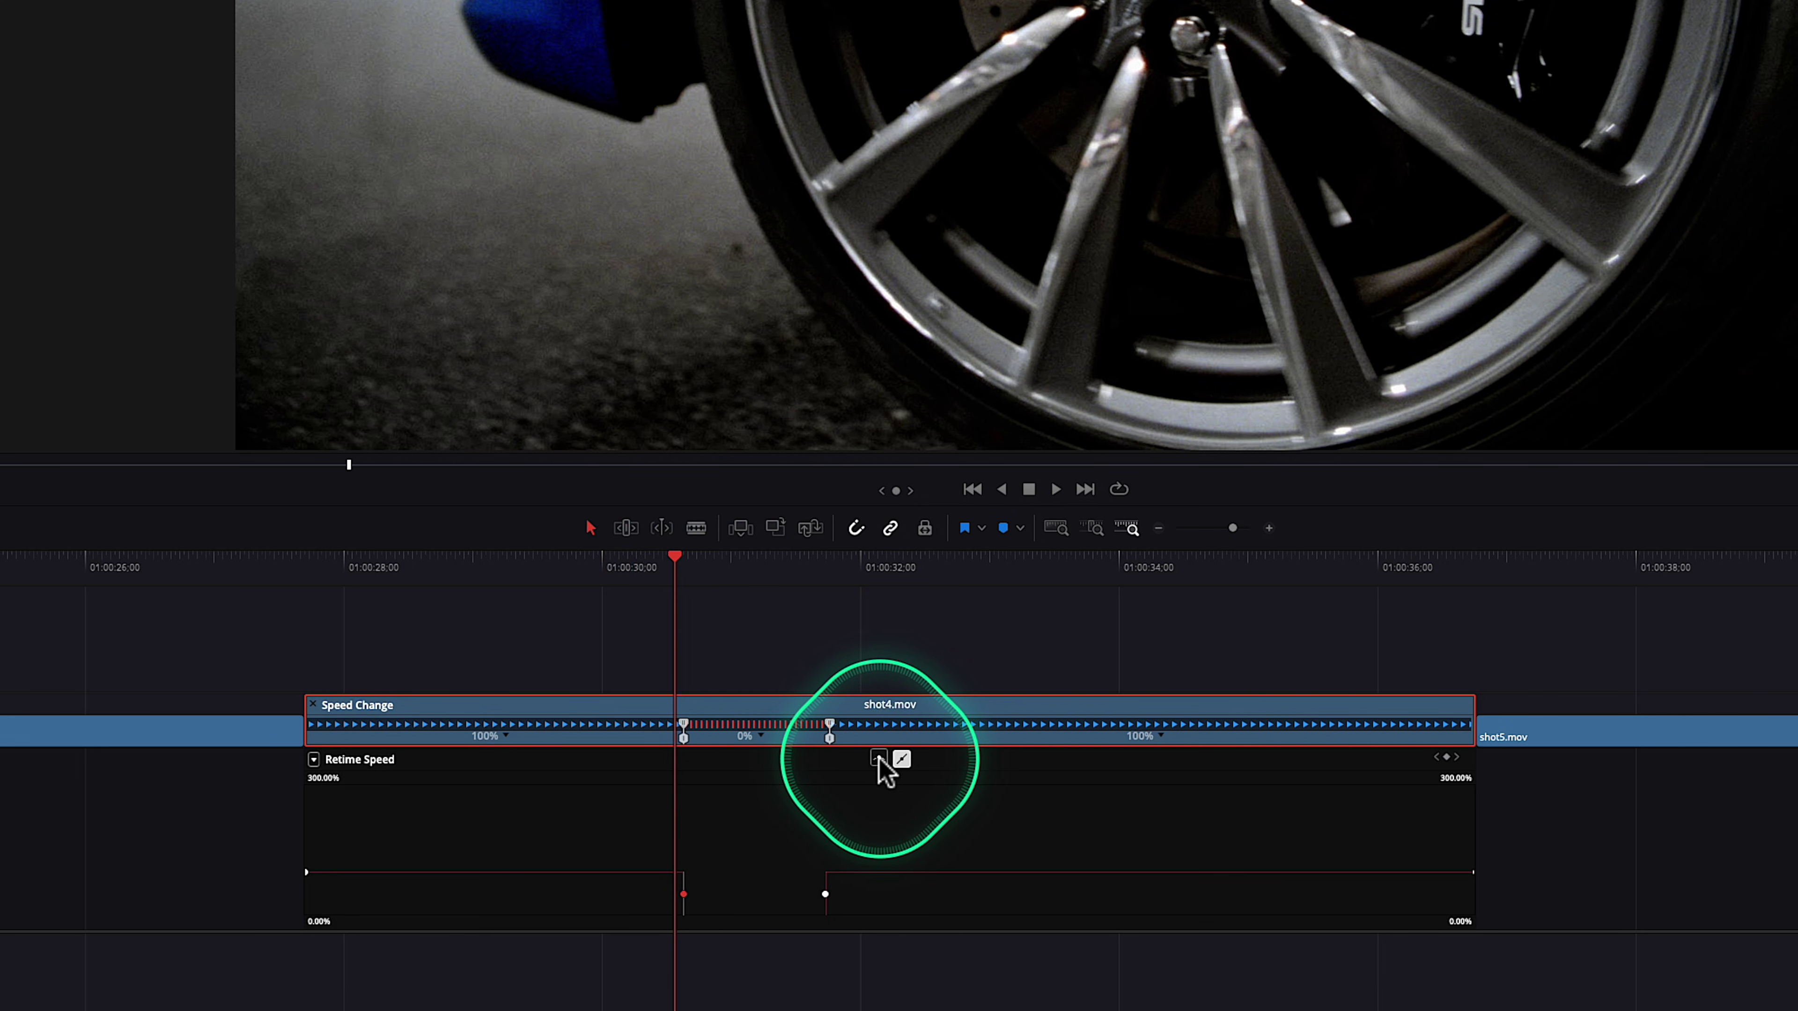
click(878, 760)
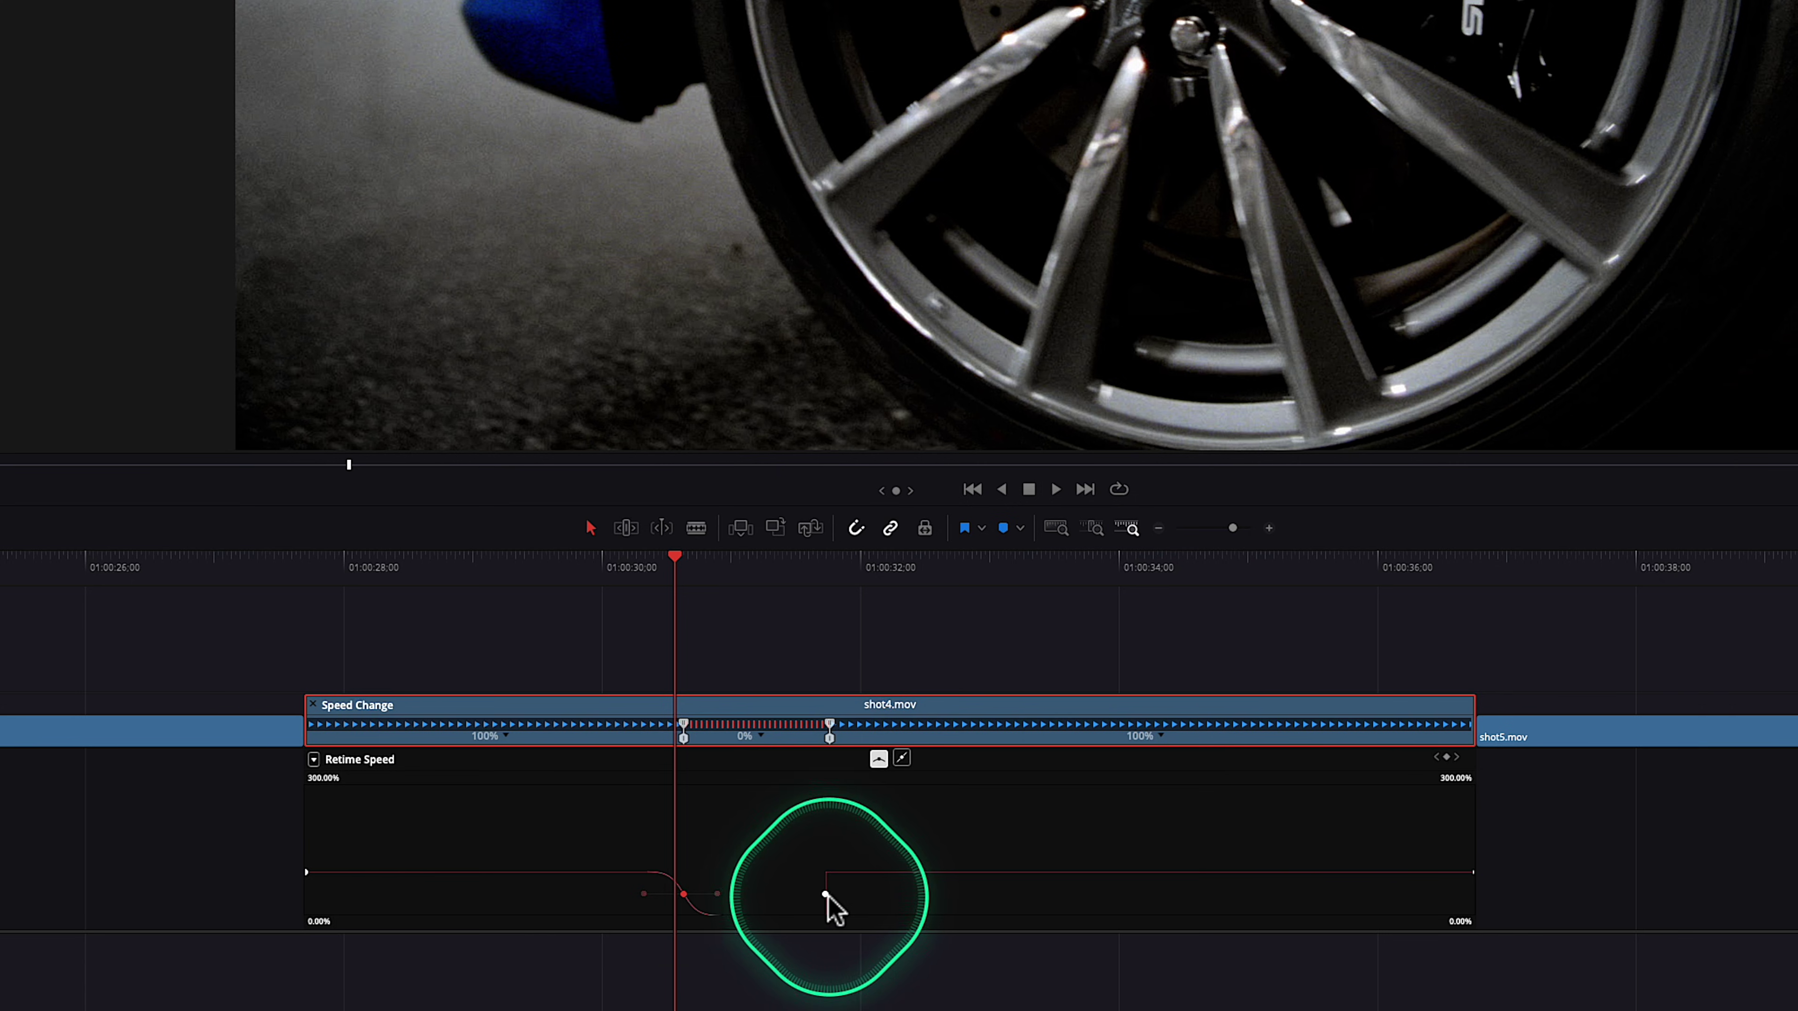
click(826, 895)
click(879, 759)
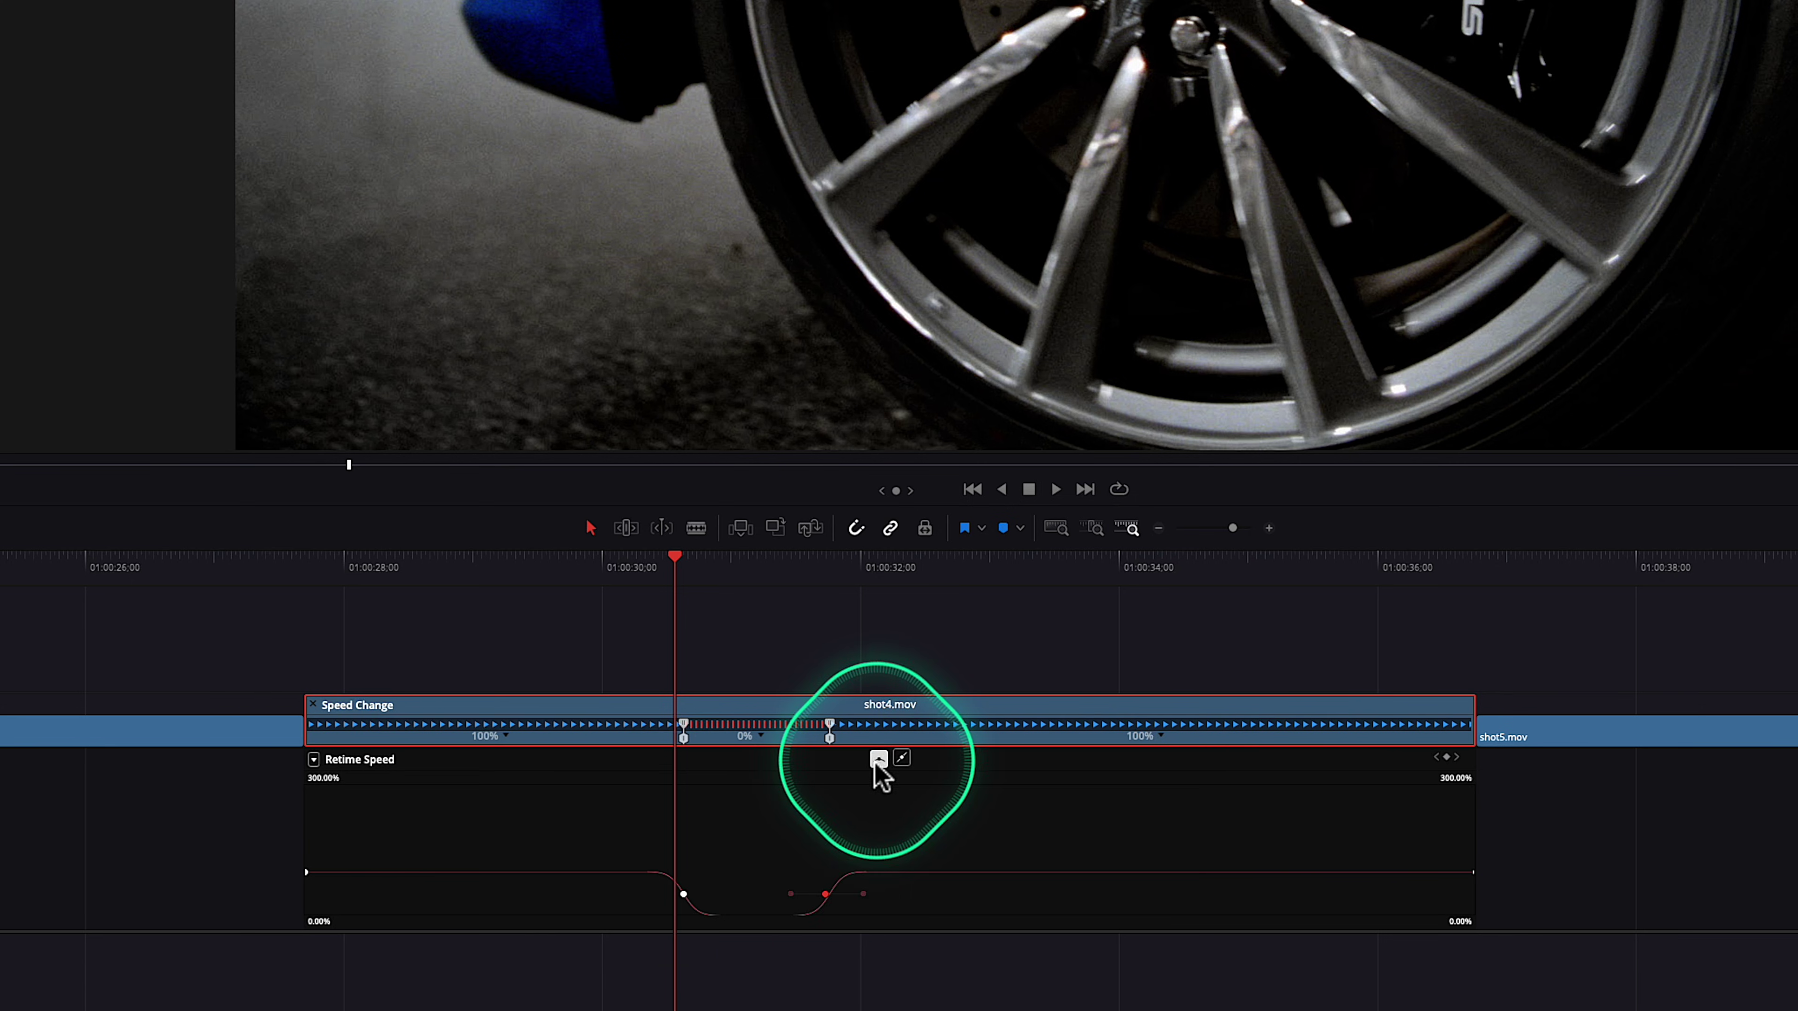
Play back the smoothed freeze, extend the curve handles of its end speed point for a gentler ramp, and play it again.
click(588, 563)
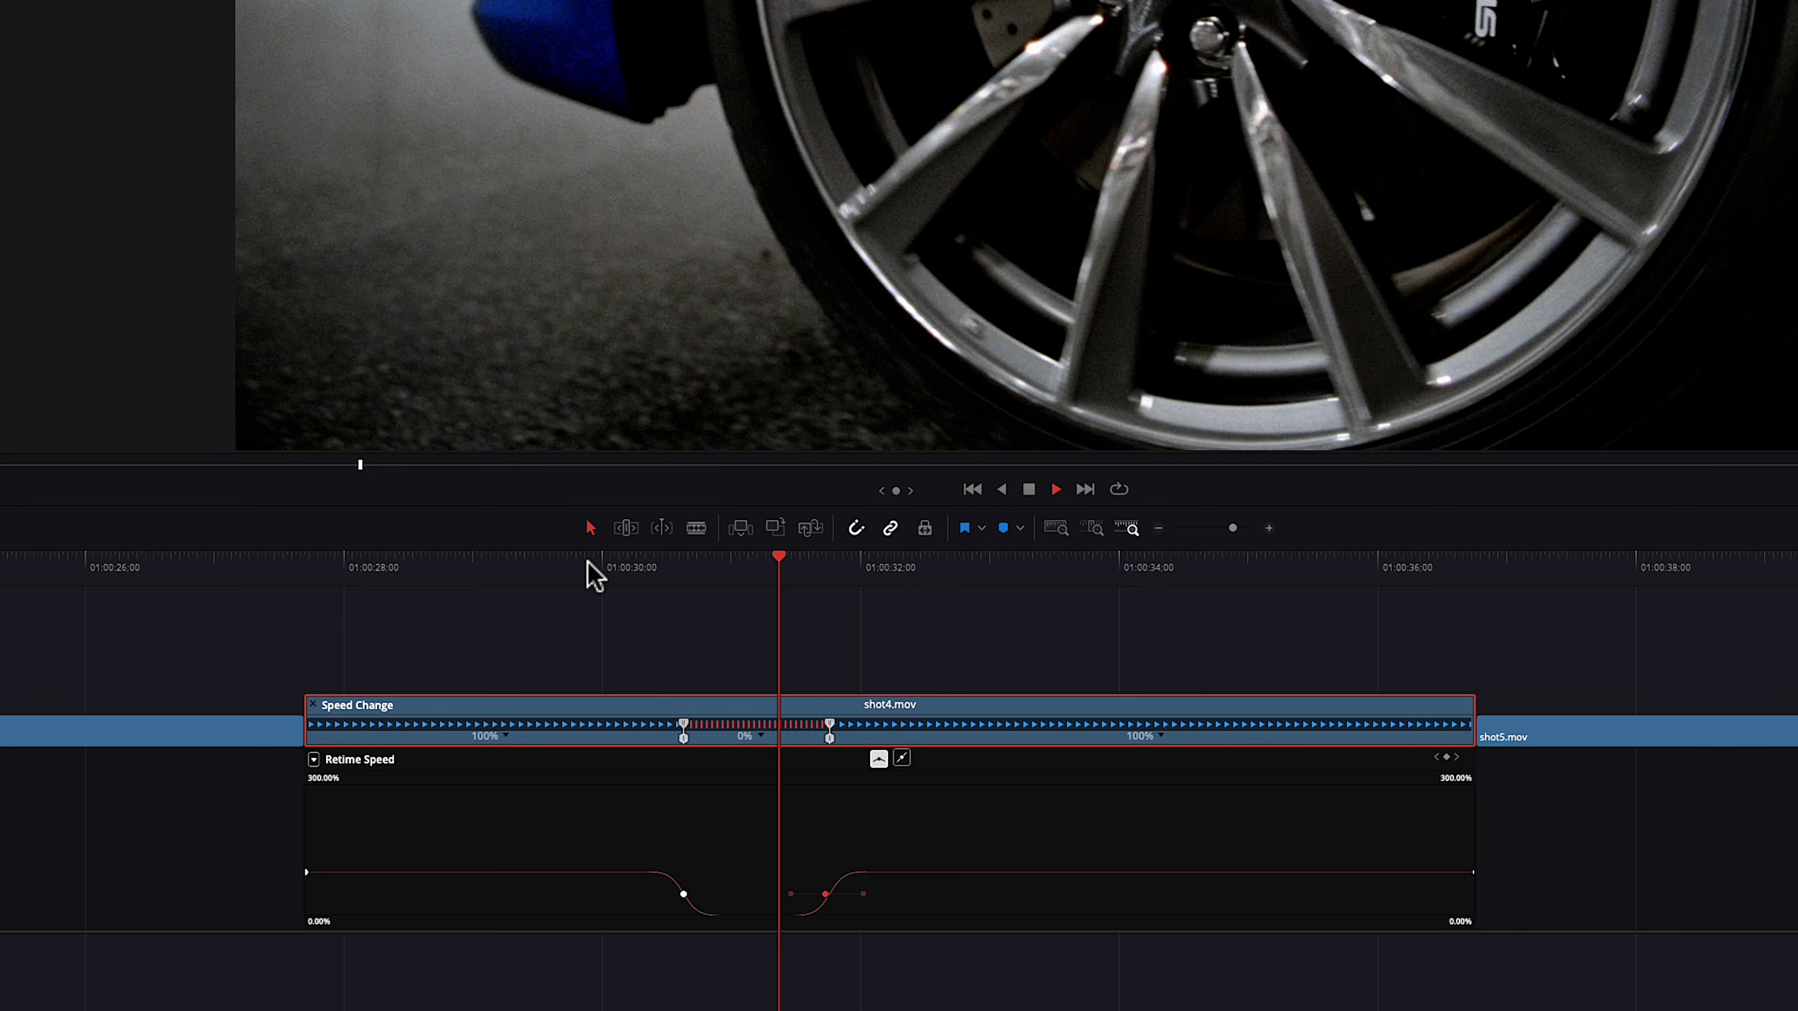
key(space)
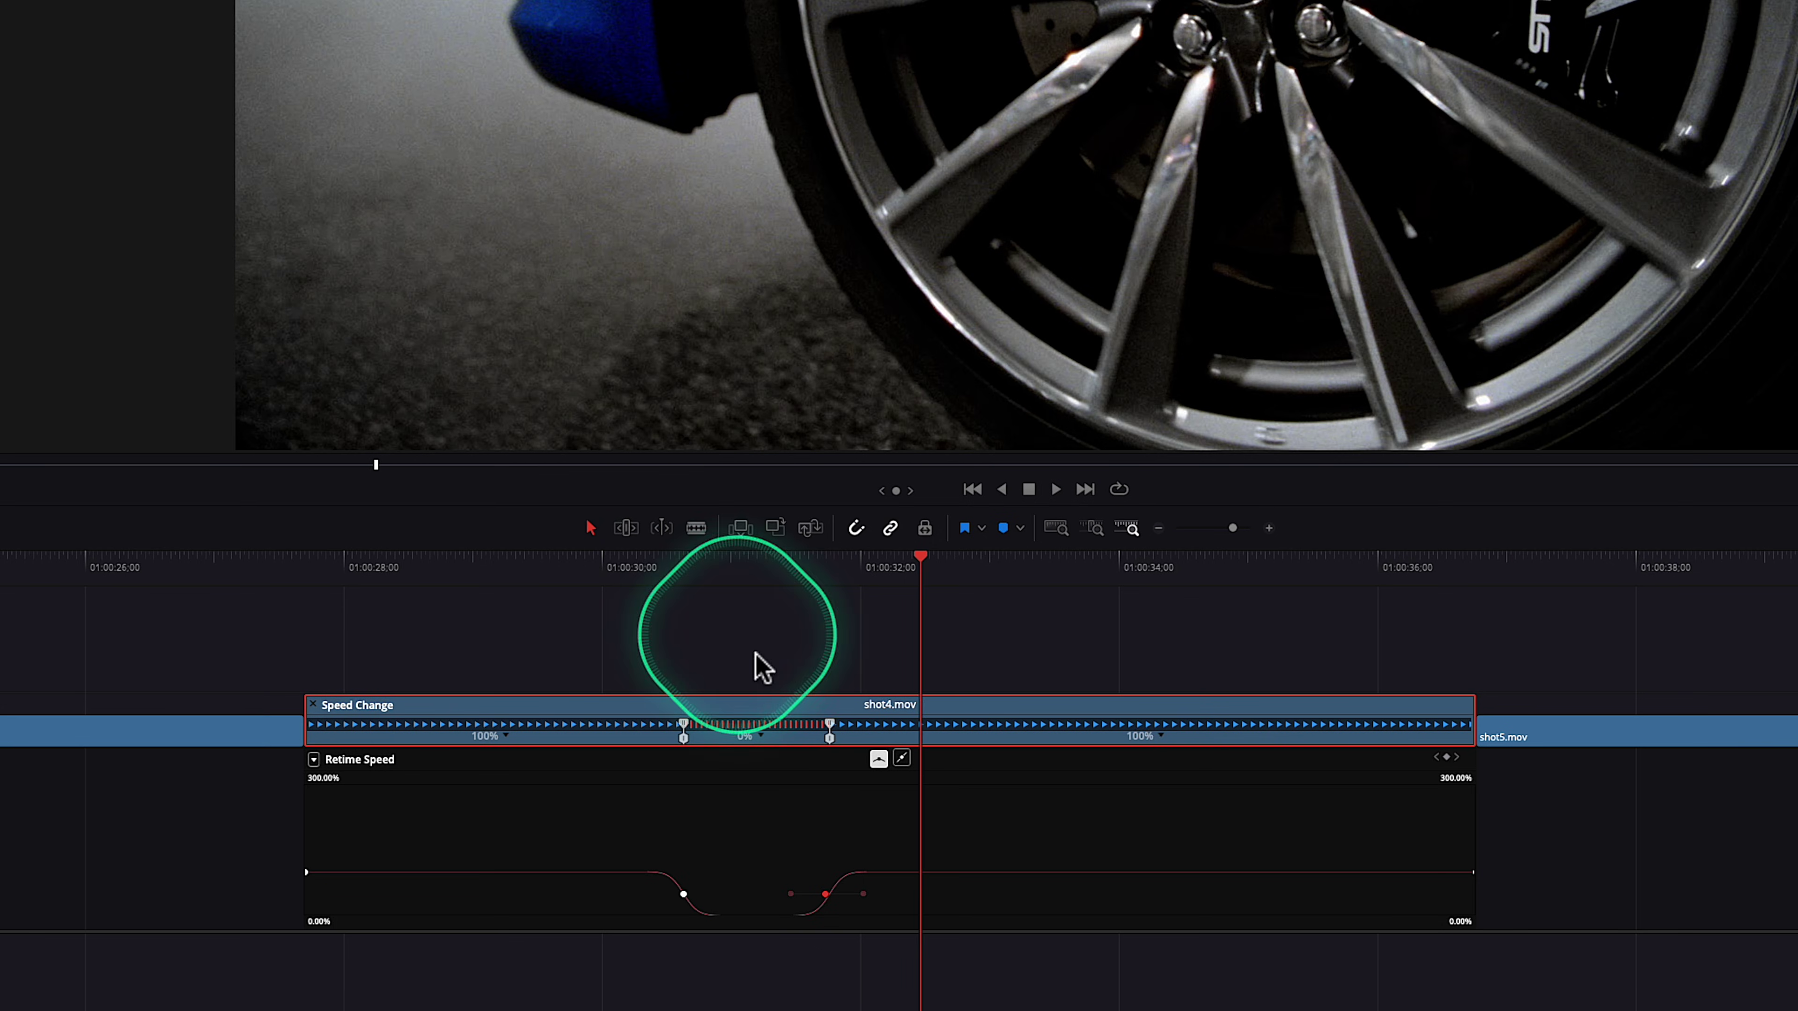
drag(863, 895, 889, 894)
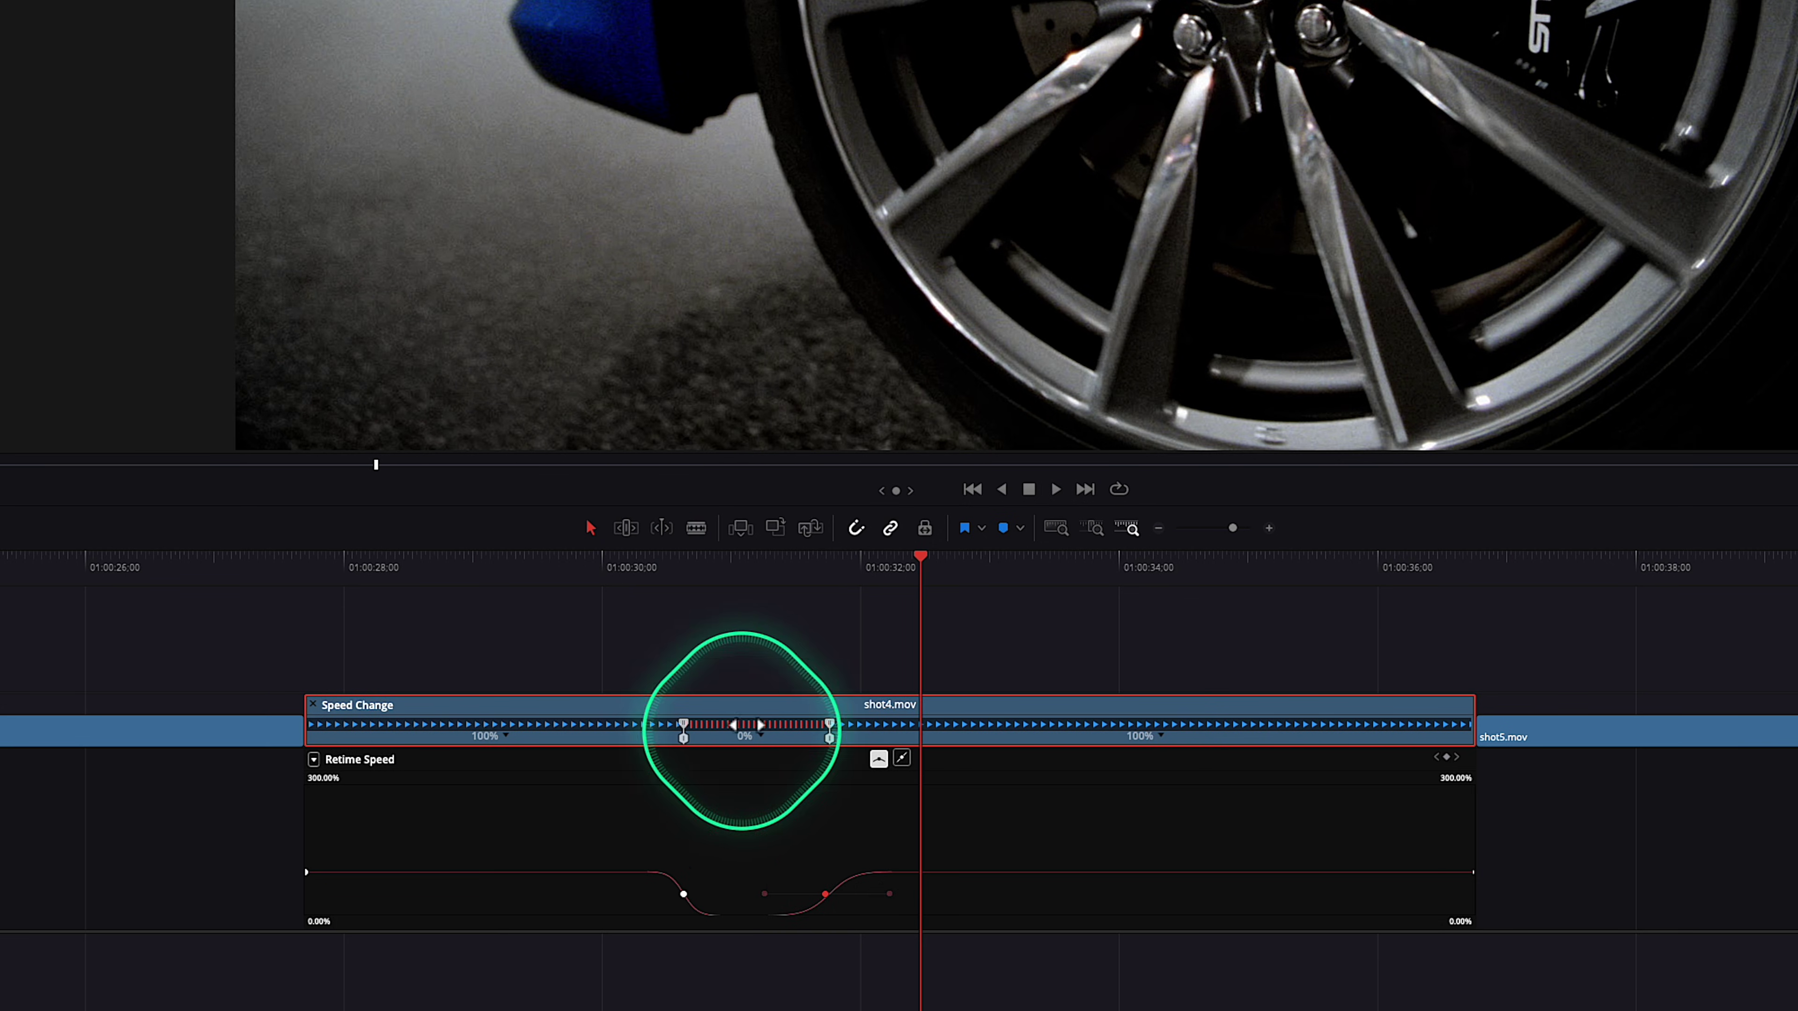
click(683, 578)
key(space)
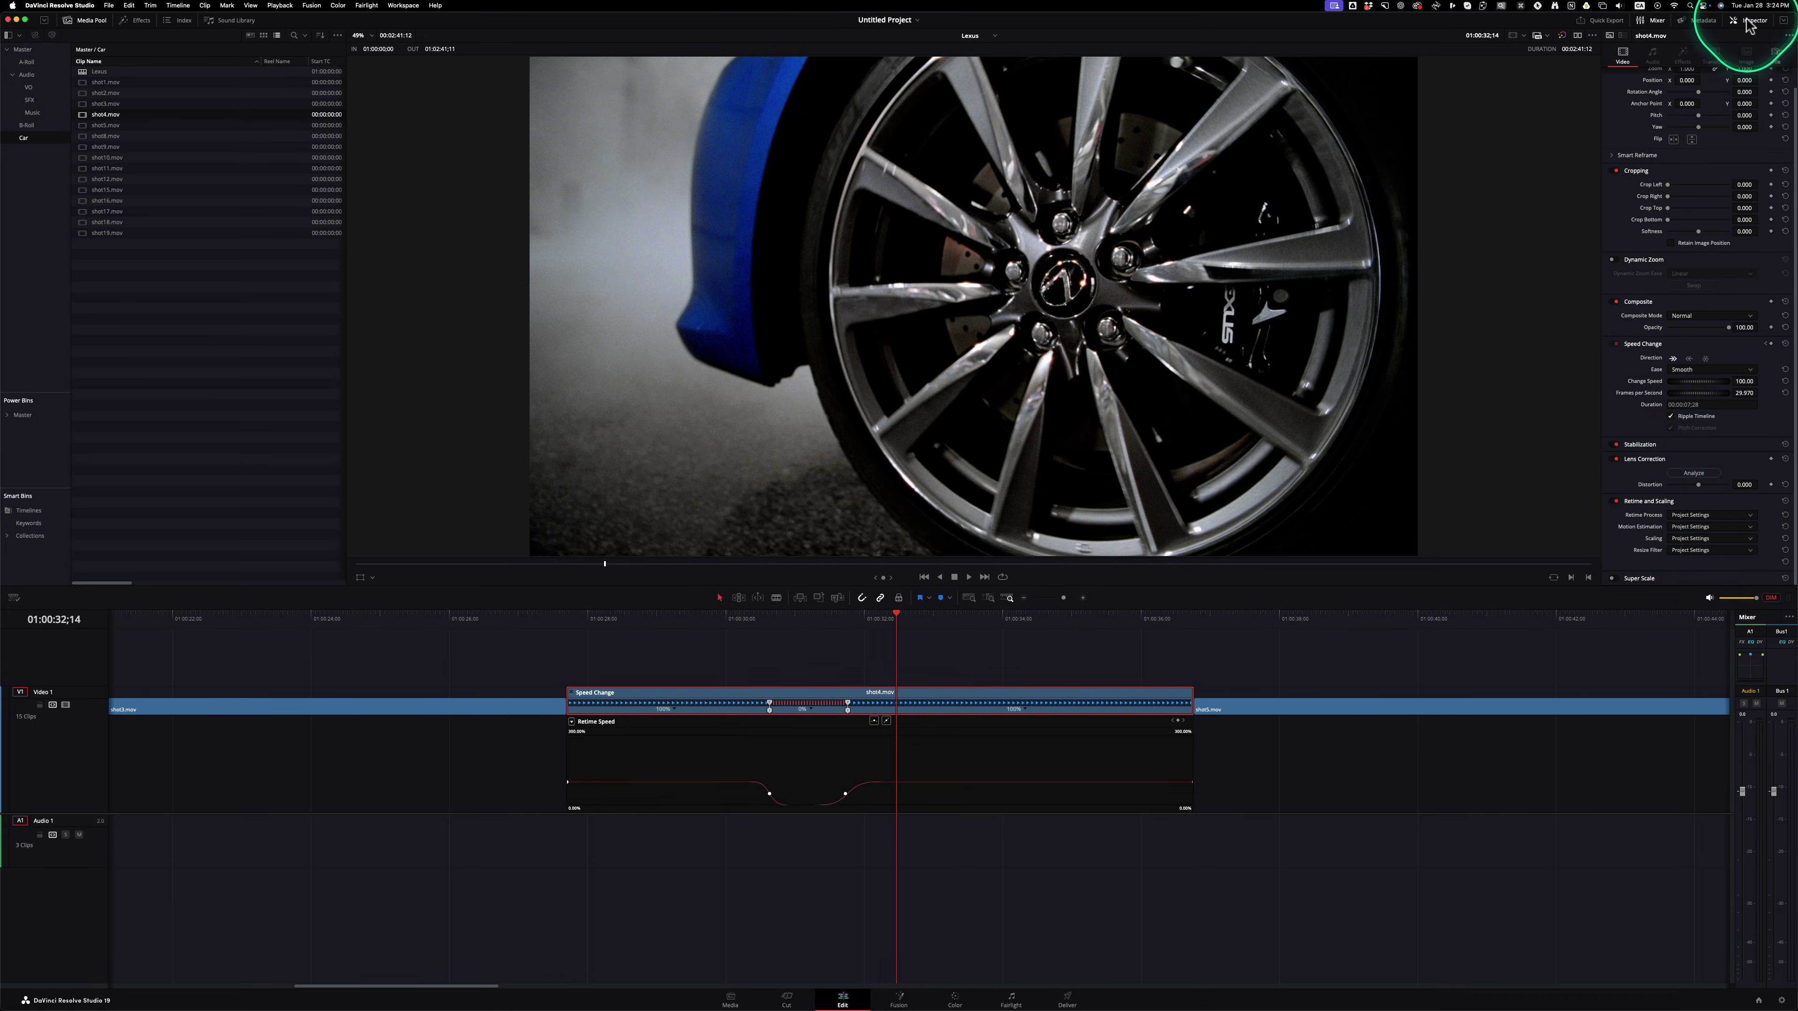
Set the Retime Process of shot4.mov to Optical Flow in the Inspector's Retime and Scaling settings.
click(1750, 22)
click(1750, 23)
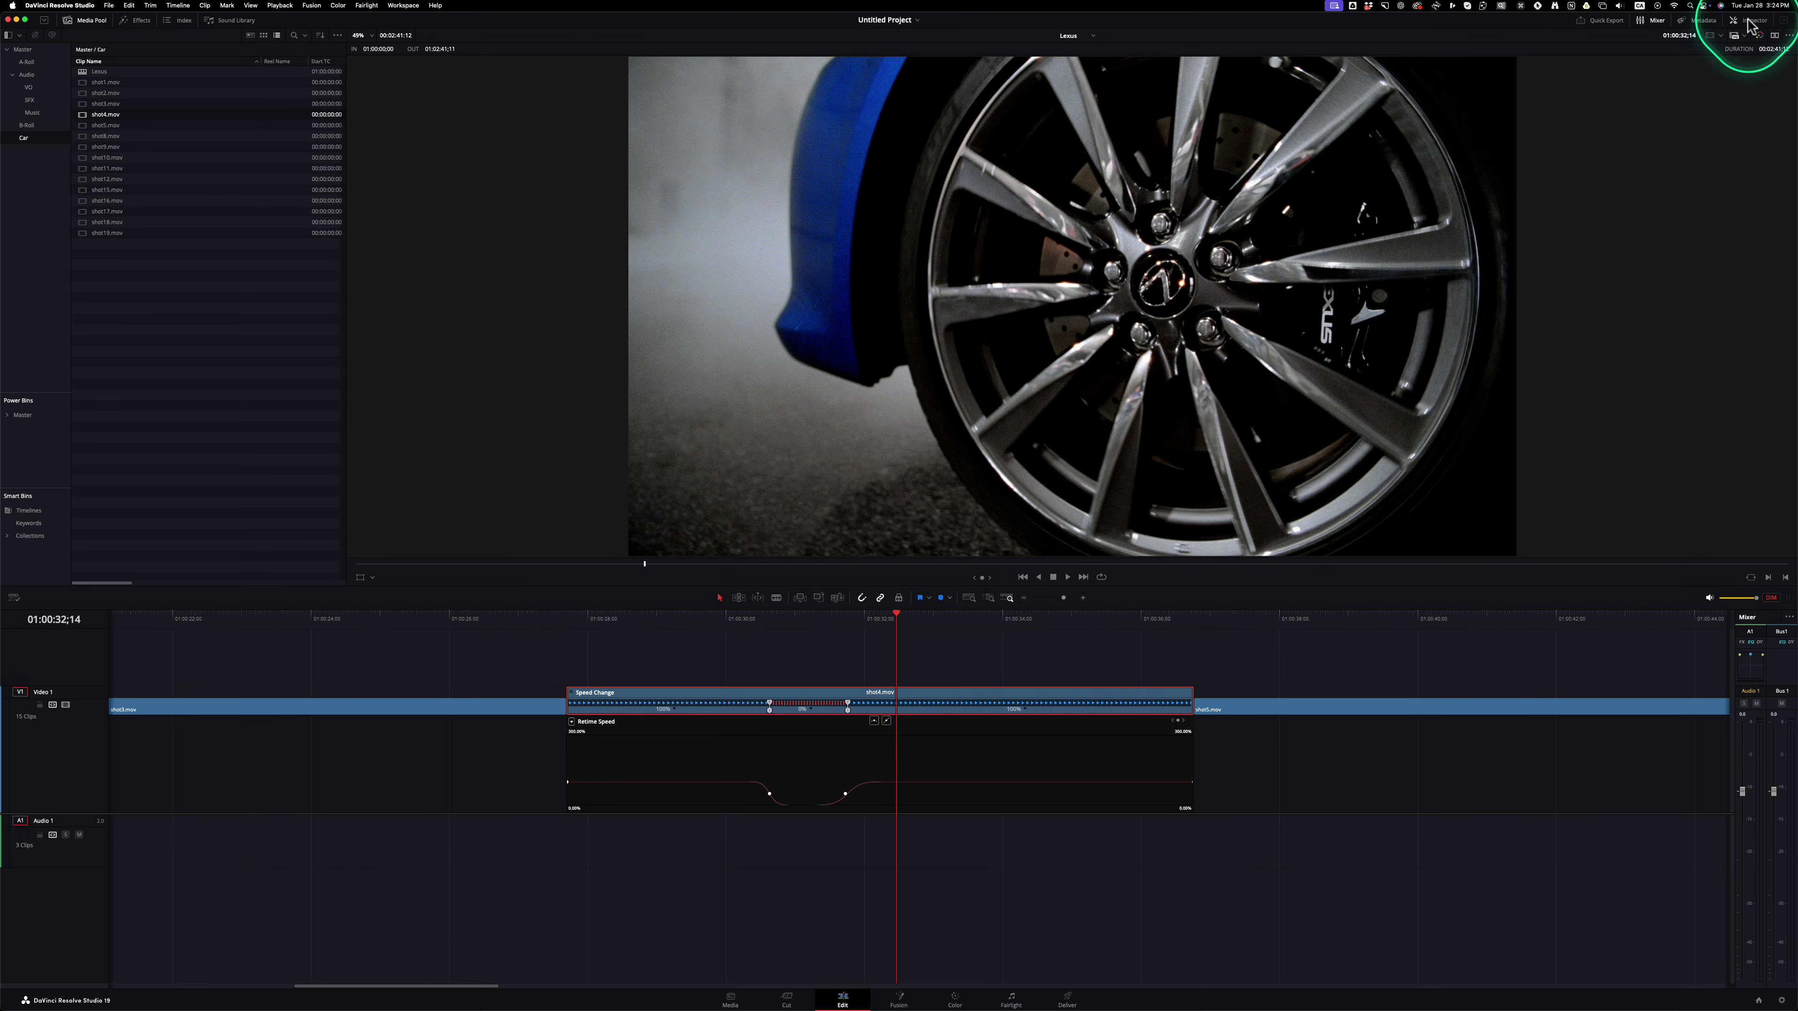
click(1748, 21)
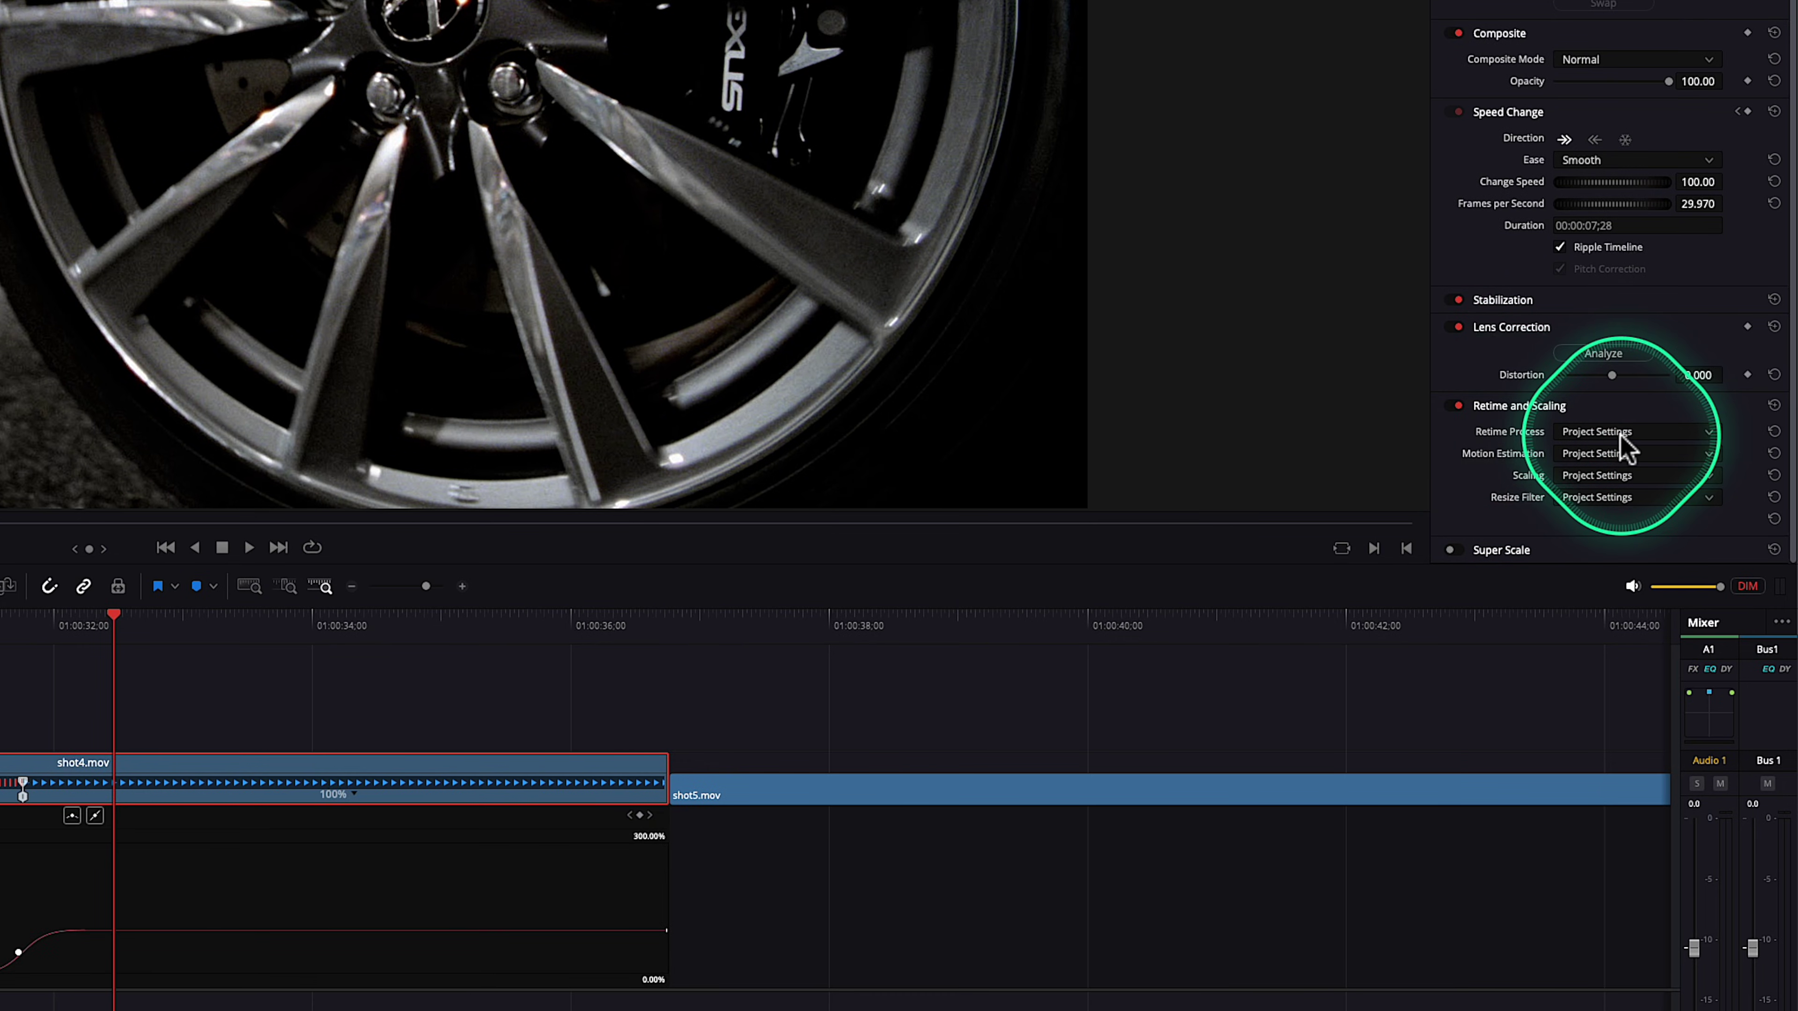
click(1619, 435)
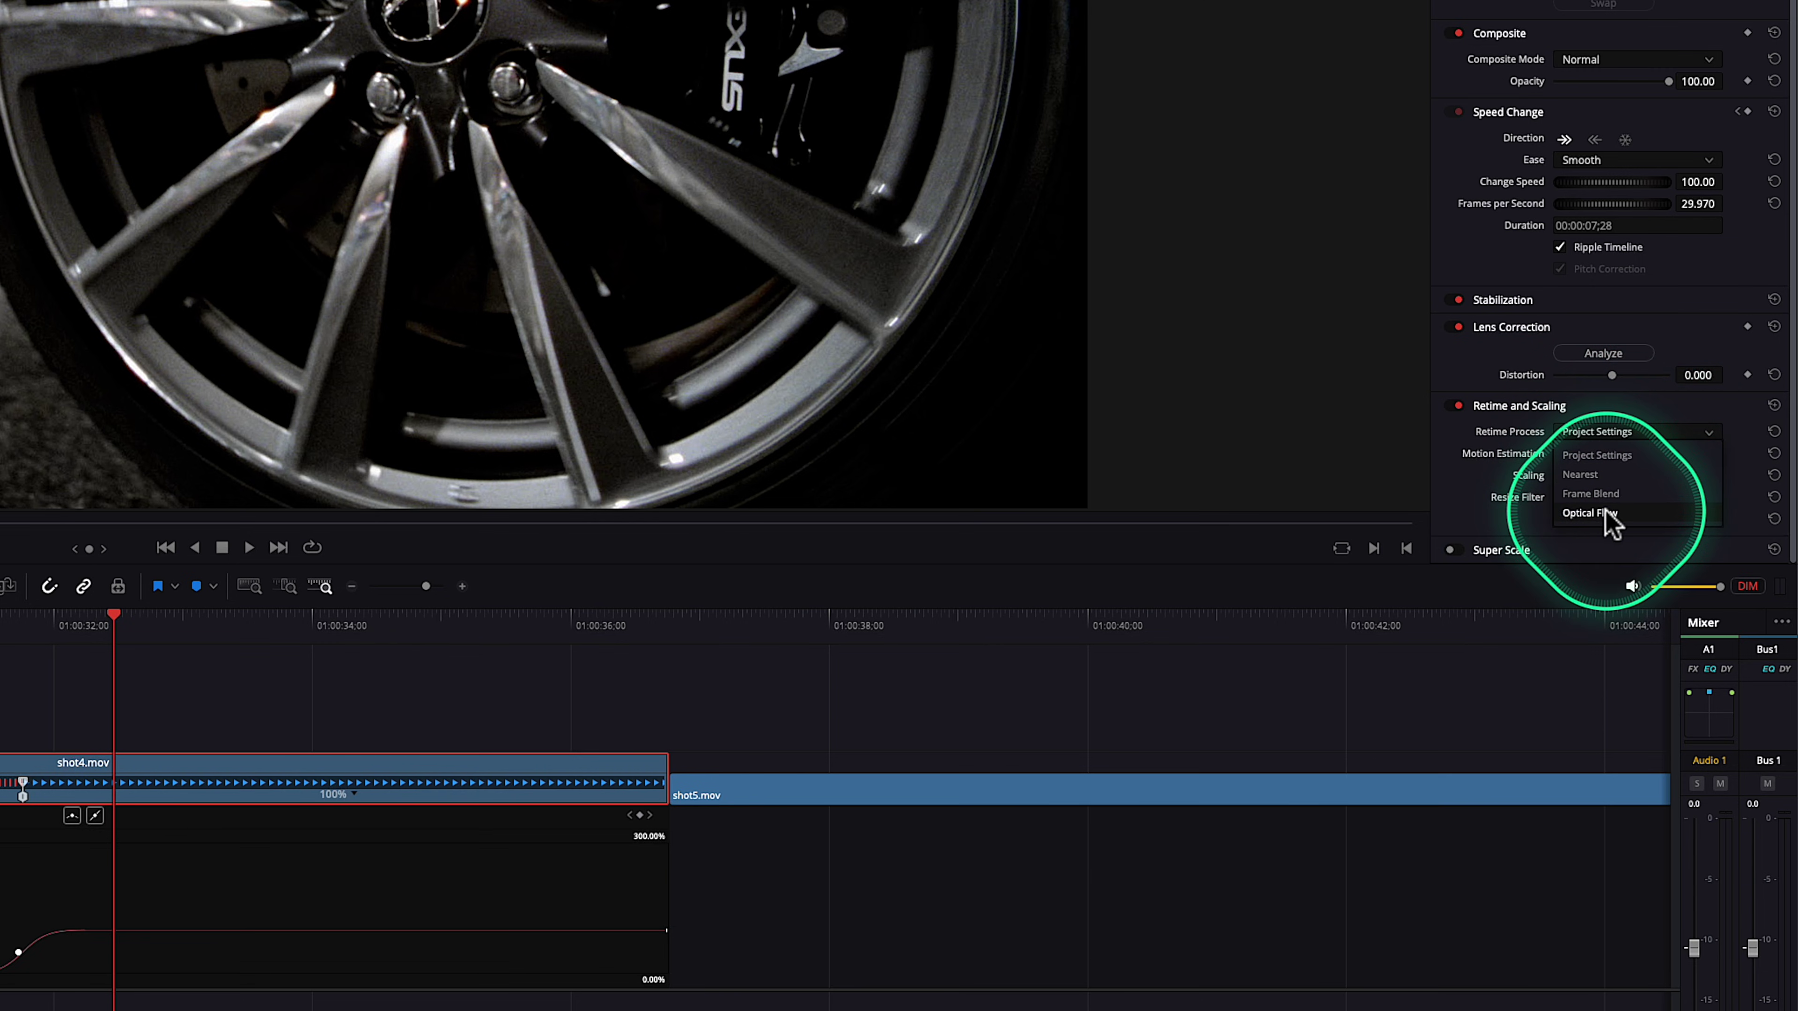
click(1606, 513)
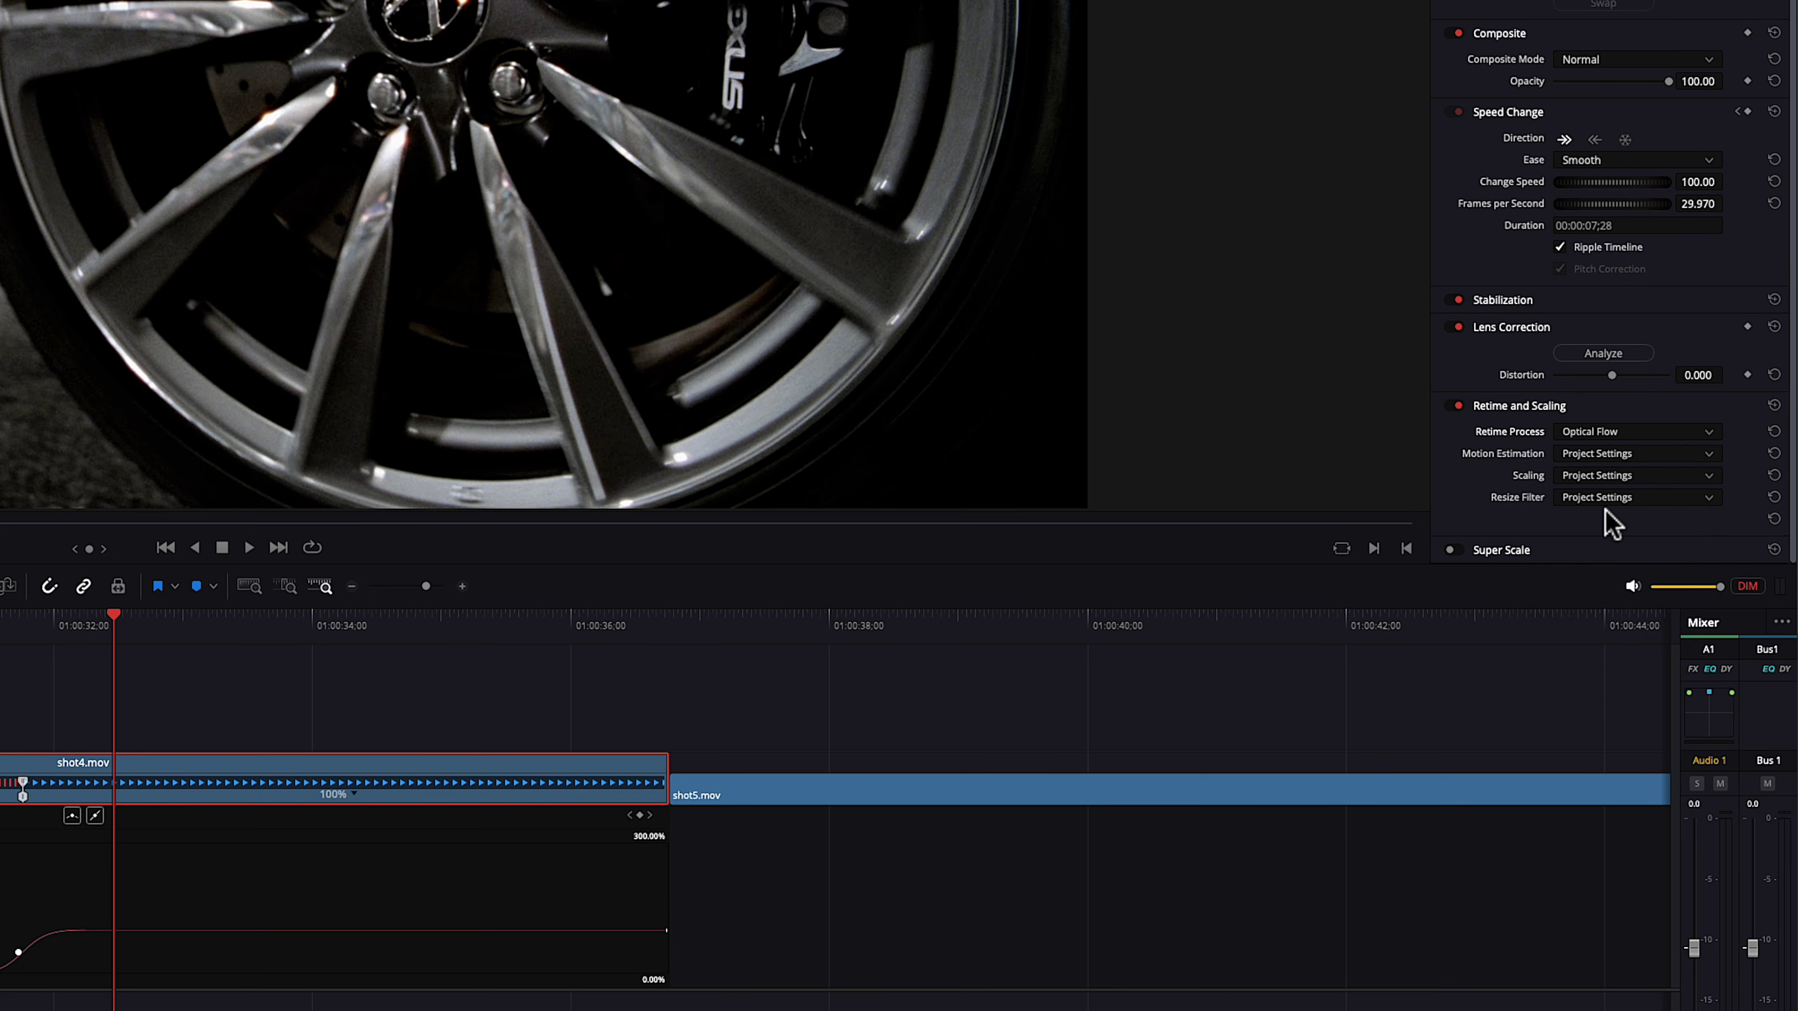
Play back shot4.mov repeatedly from just before the freeze to check the eased speed change with Optical Flow.
click(333, 623)
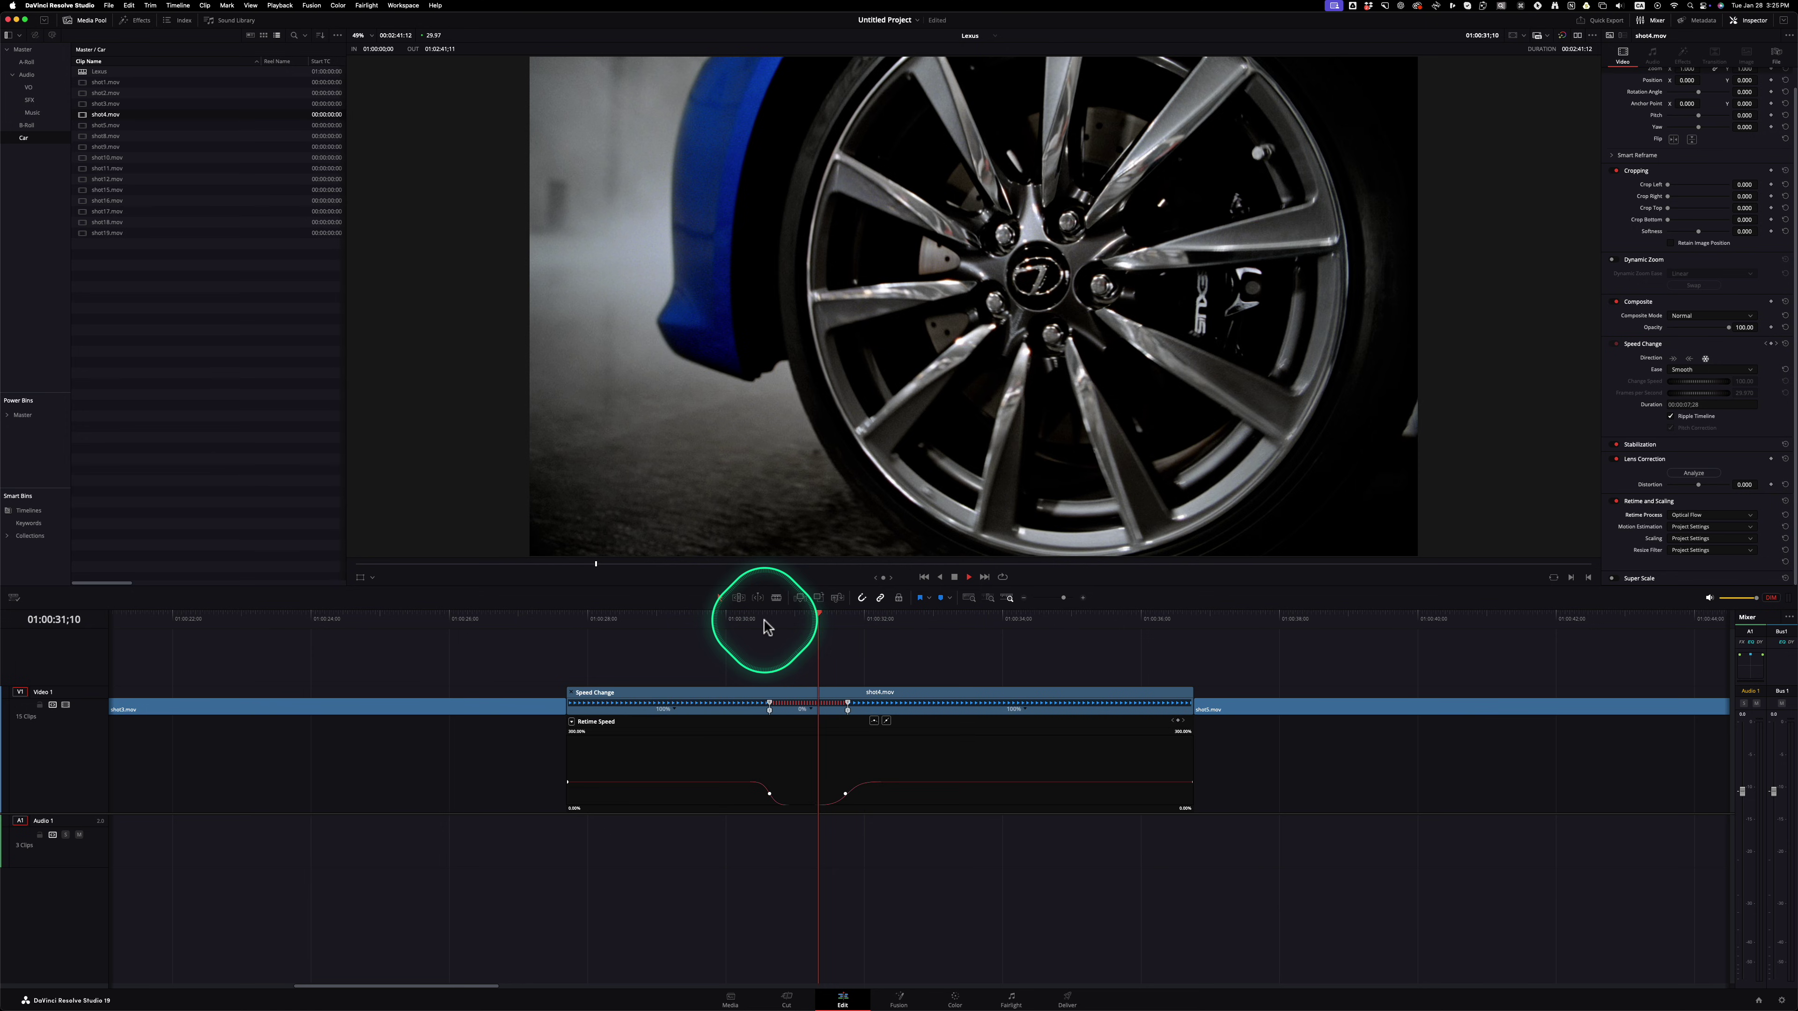
drag(767, 625, 740, 625)
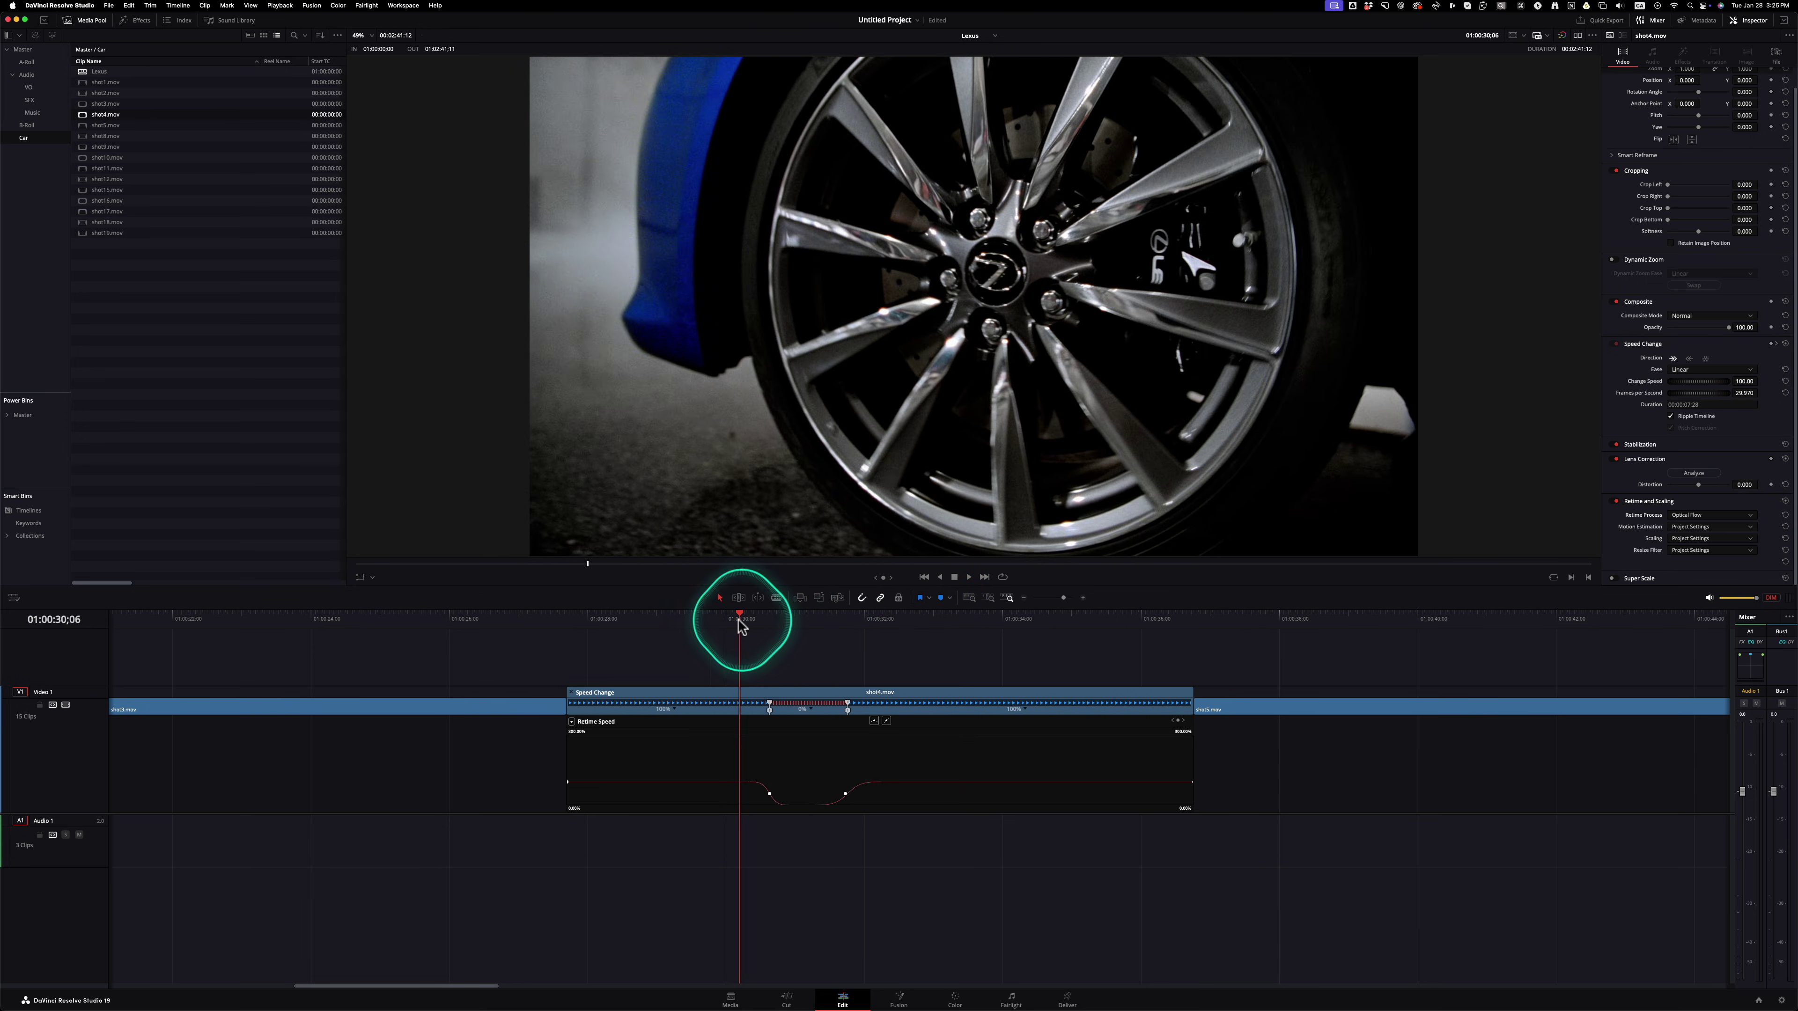
key(space)
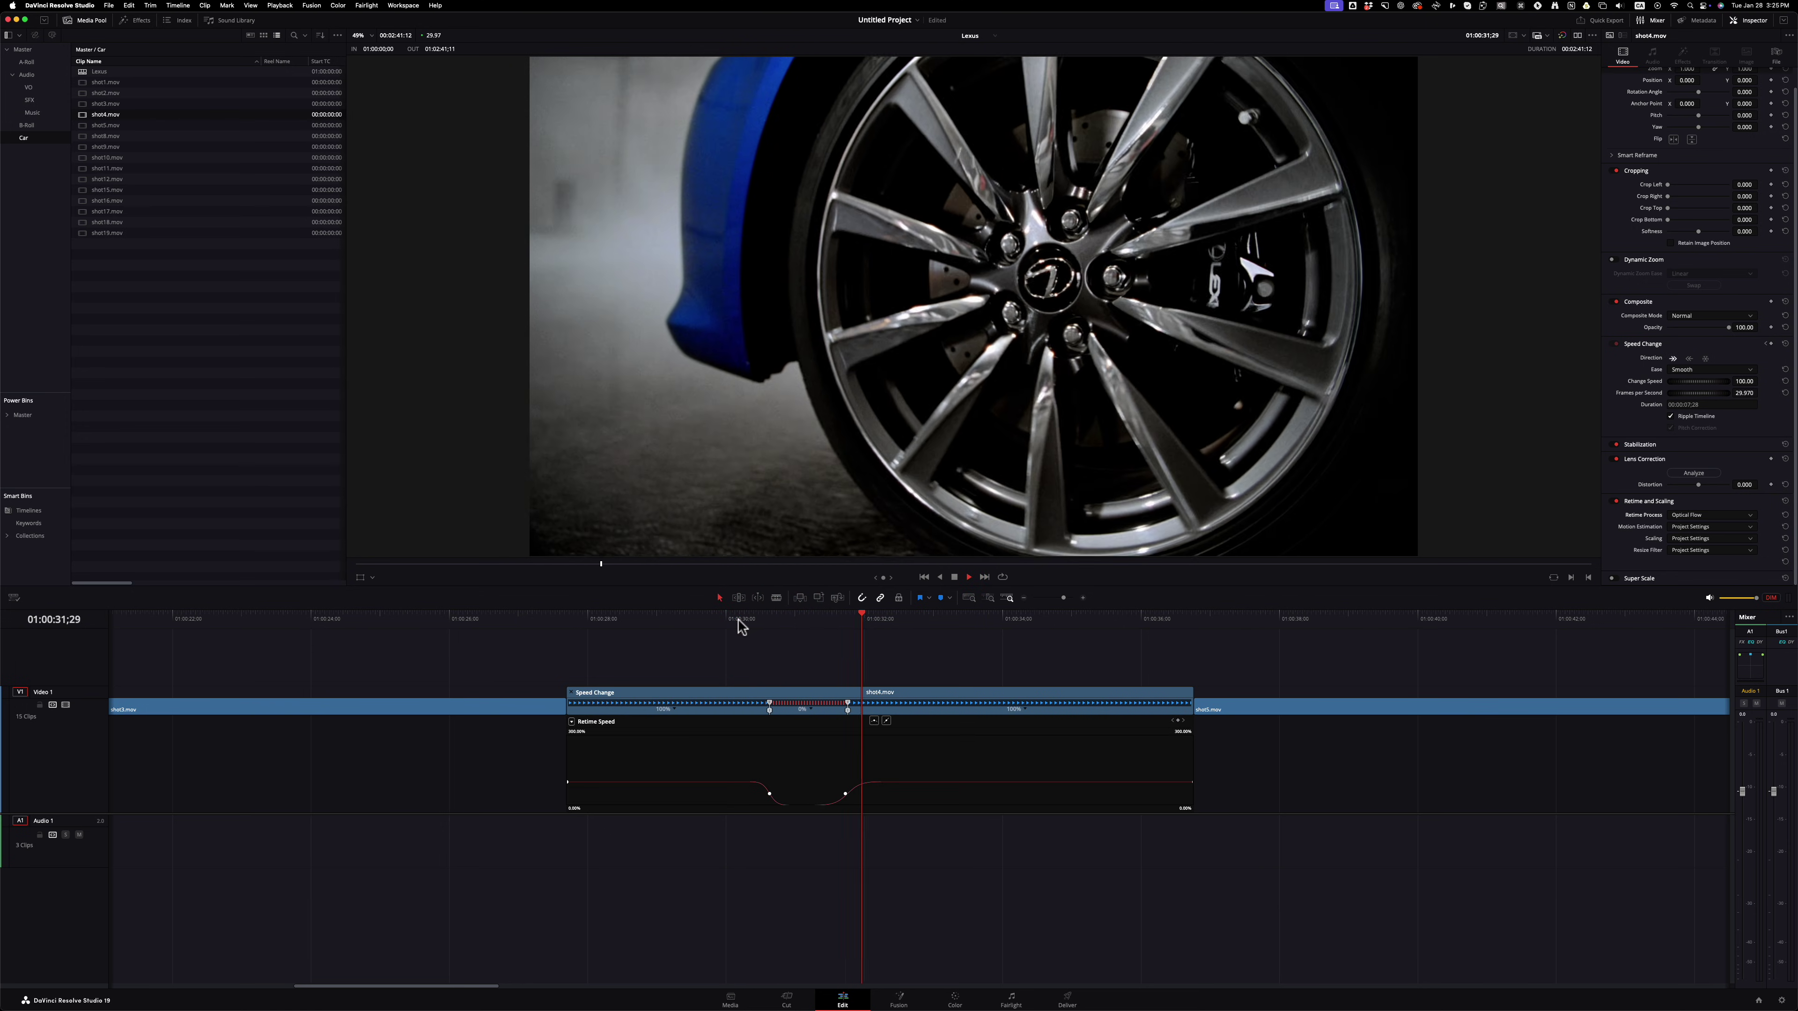
click(740, 623)
mouse_move(740, 623)
mouse_down()
mouse_move(873, 631)
mouse_move(714, 623)
mouse_up()
key(space)
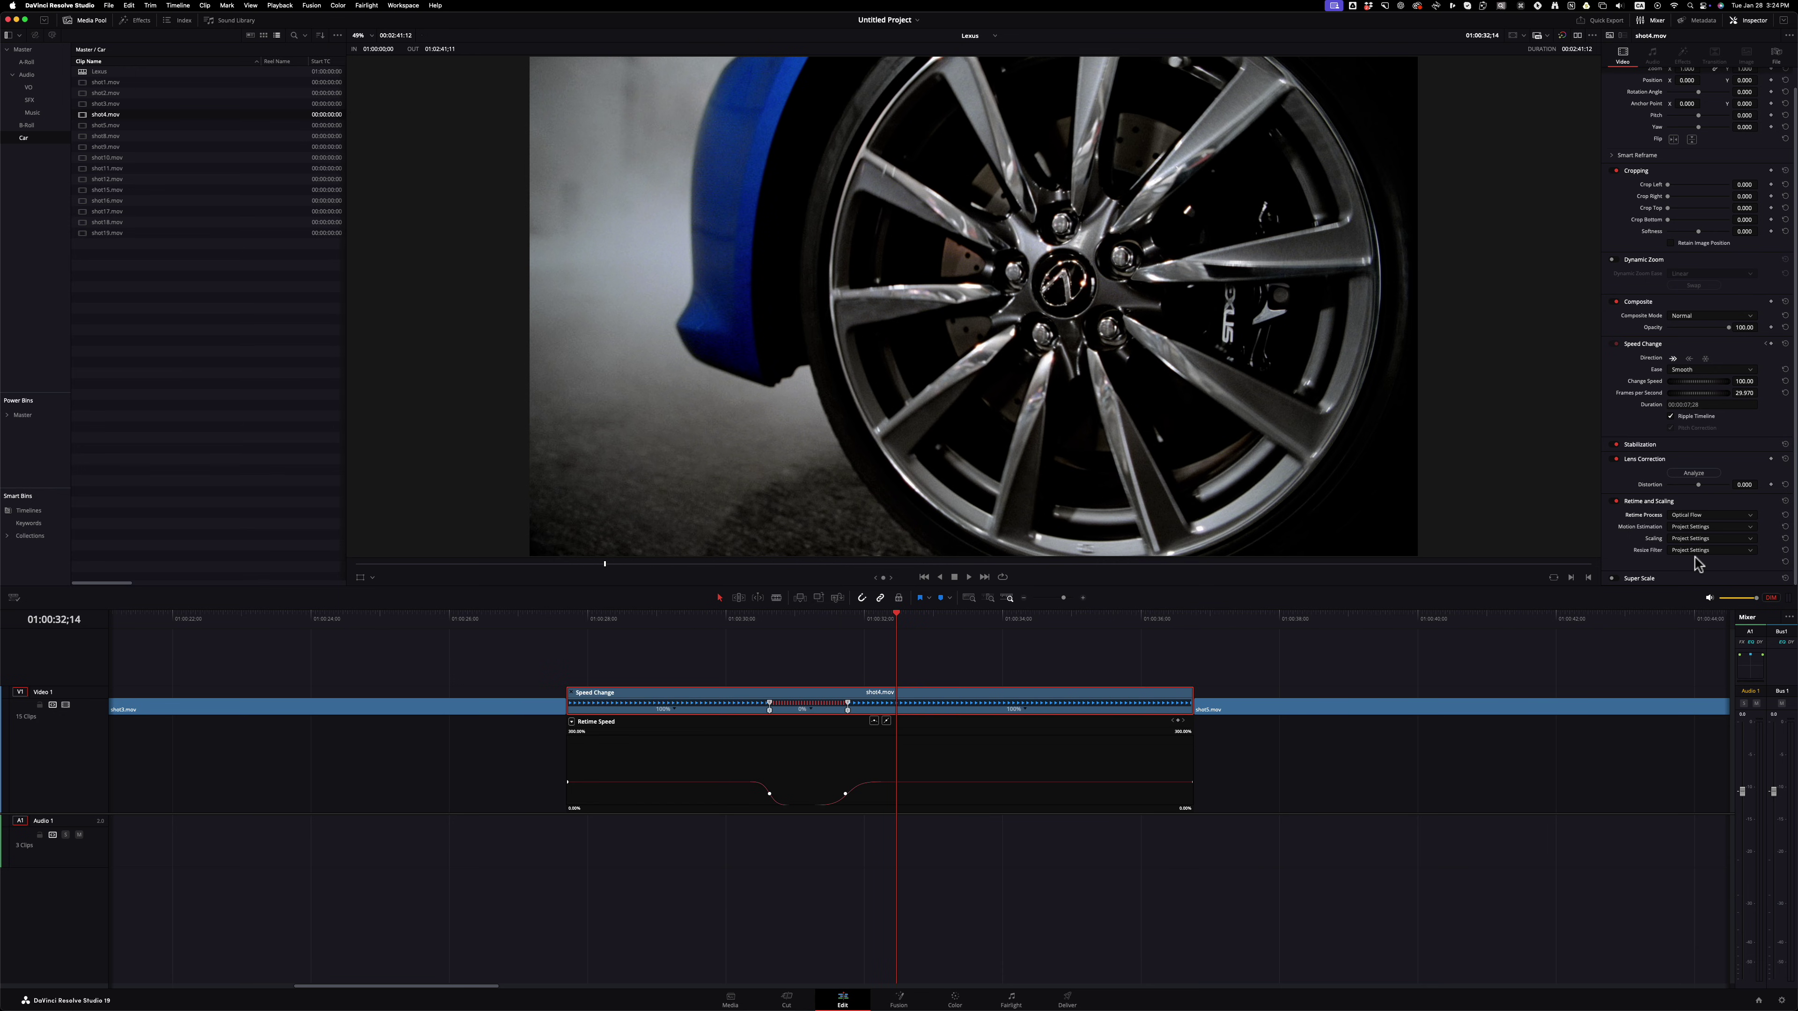
click(325, 987)
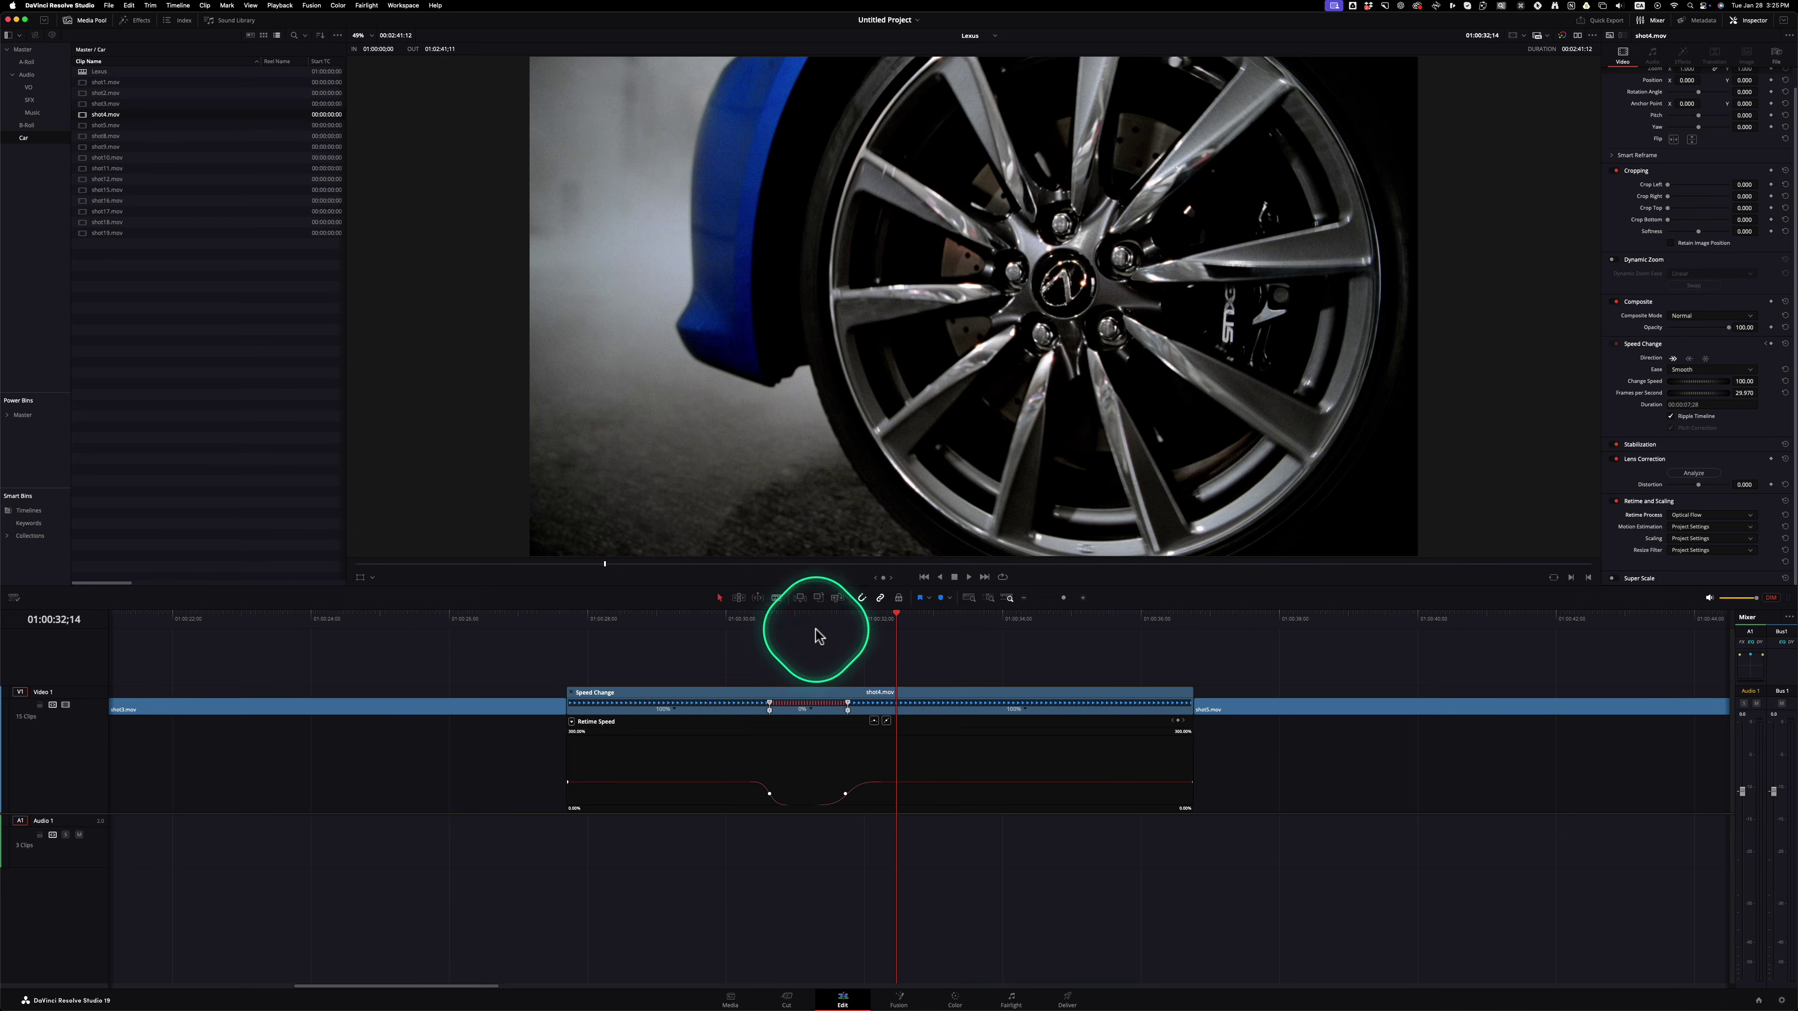
click(808, 615)
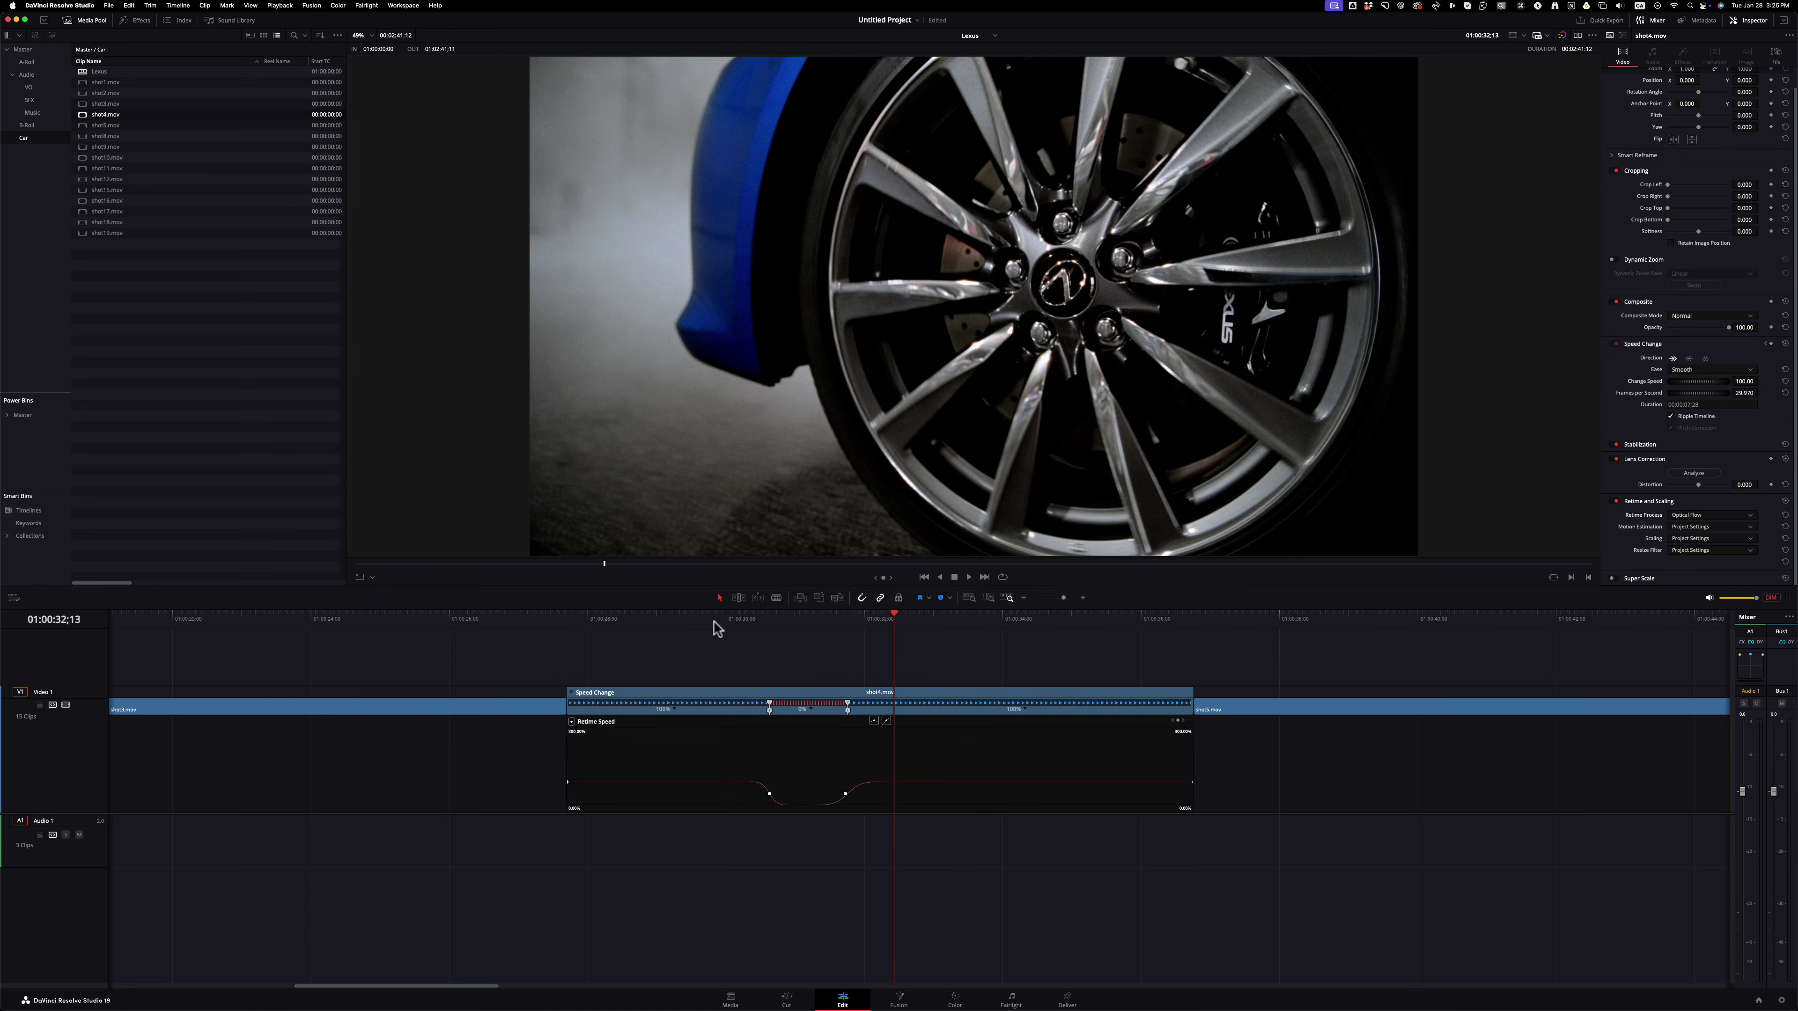